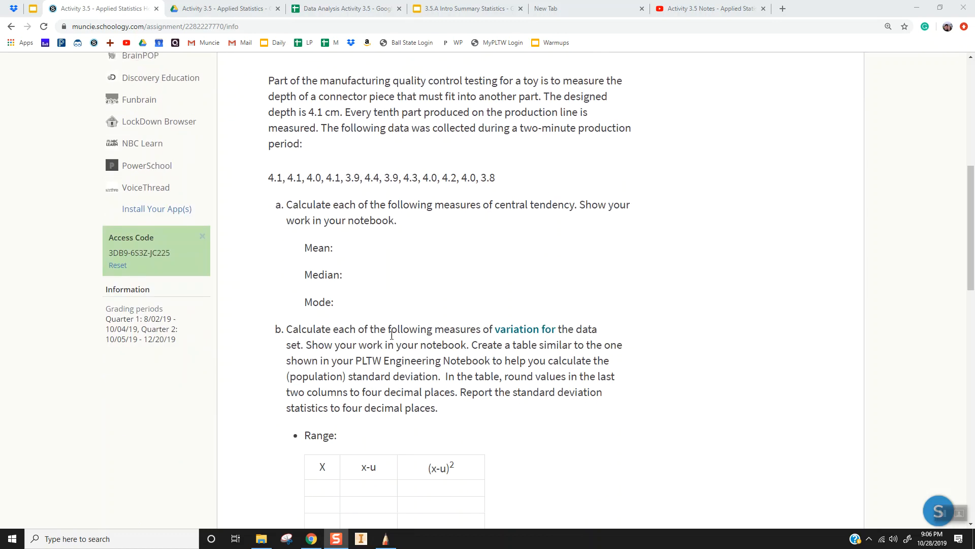
# Step: Close the Activity 3.5 Notes tab and move the Data Analysis Activity 3.5 spreadsheet into its own window
pyautogui.click(345, 8)
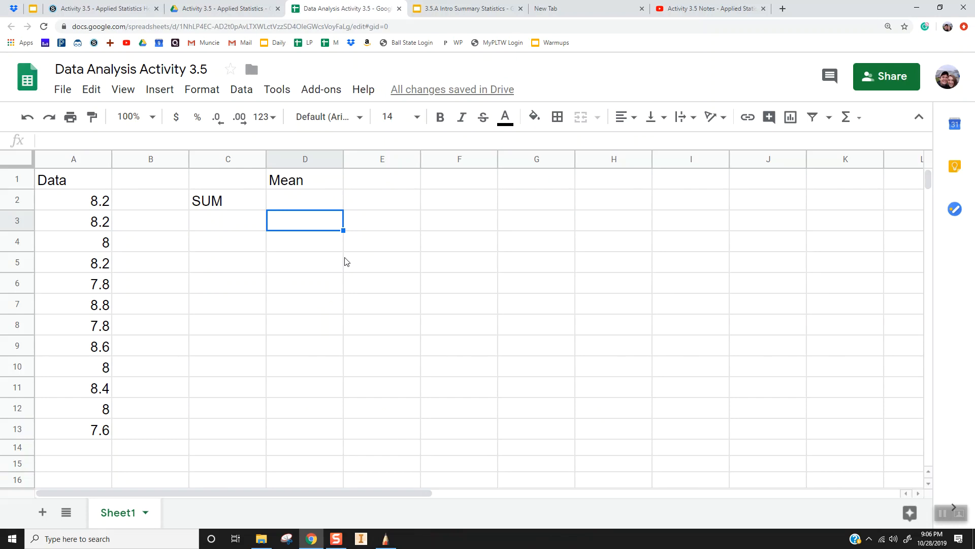
pyautogui.click(761, 9)
pyautogui.click(764, 9)
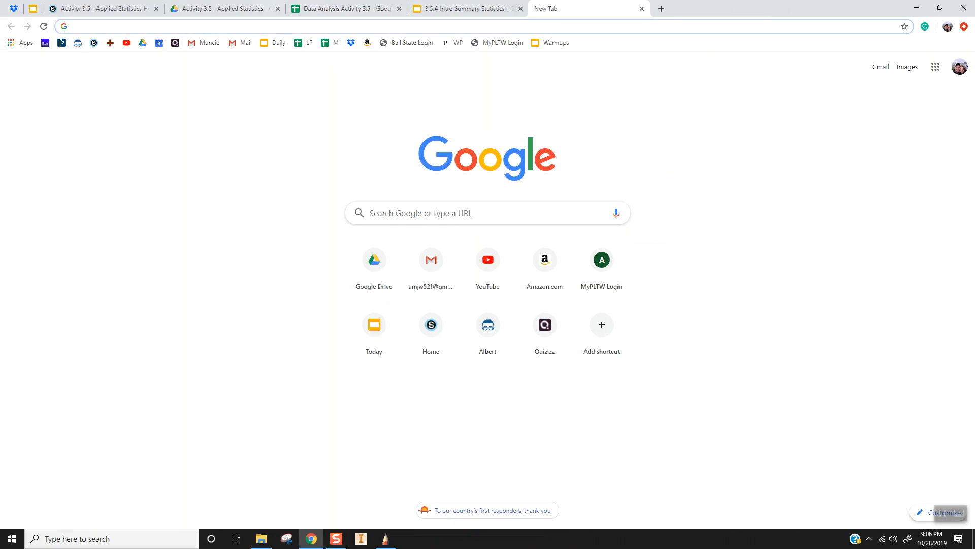
pyautogui.click(371, 14)
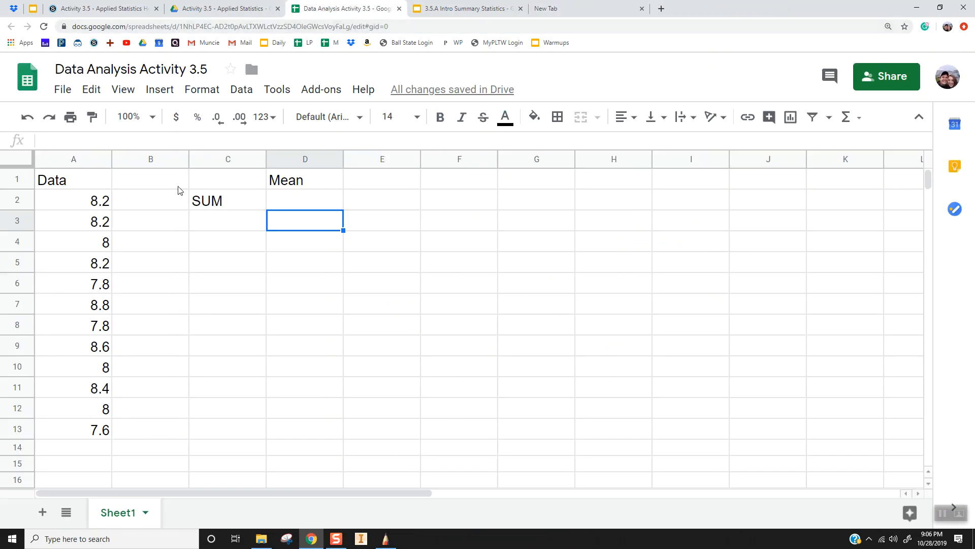
pyautogui.moveTo(351, 10); pyautogui.dragTo(374, 100)
# Step: Review the central tendency questions on the Activity 3.5 assignment page and return to the spreadsheet
pyautogui.hotkey('alt', 'Tab')
pyautogui.click(122, 14)
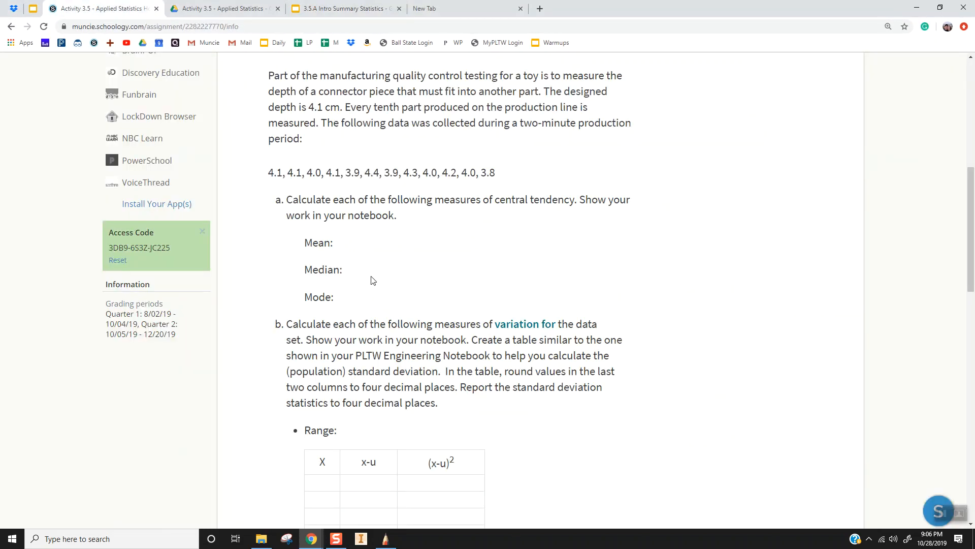
pyautogui.scroll(1, 373, 281)
pyautogui.scroll(-1, 372, 279)
pyautogui.hotkey('alt', 'Tab')
pyautogui.hotkey('alt', 'Tab')
pyautogui.hotkey('alt', 'Tab')
# Step: Add the label NUMBERS in cell C3, below the SUM label
pyautogui.click(246, 224)
pyautogui.write('Num')
pyautogui.press('BackSpace')
pyautogui.press('BackSpace')
pyautogui.write('Um')
pyautogui.press('BackSpace')
pyautogui.write('MBERs')
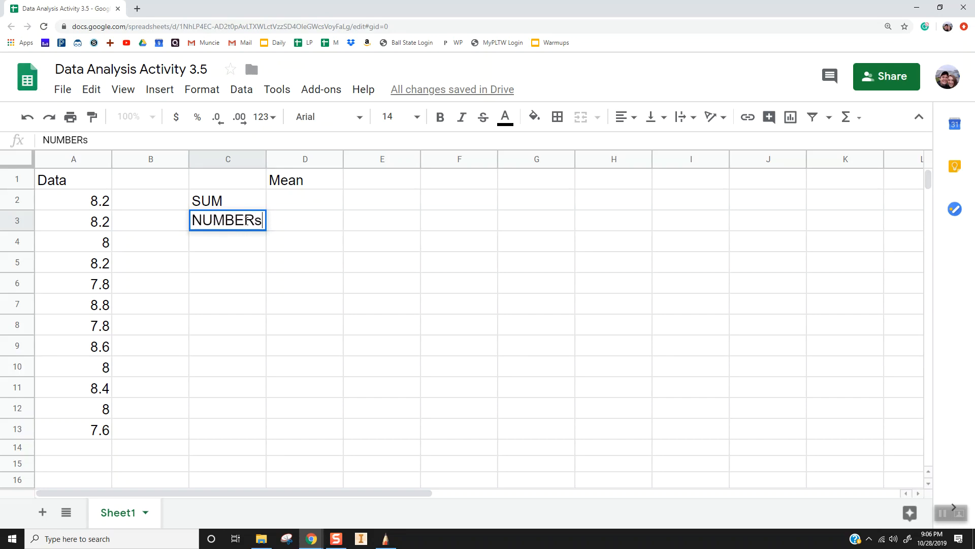
pyautogui.press('BackSpace')
pyautogui.write('S')
pyautogui.press('Return')
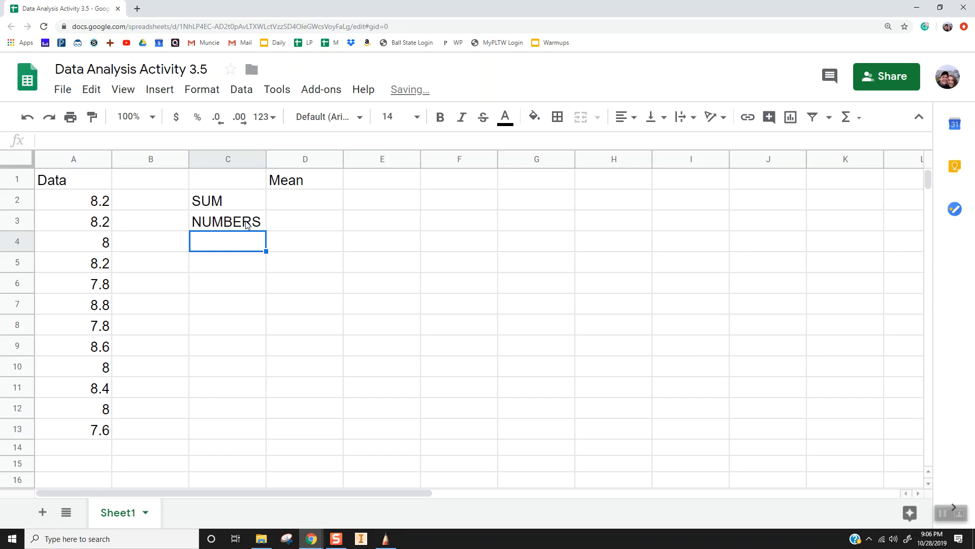
# Step: Add the label MEAN in cell C4, below the NUMBERS label
pyautogui.write('M')
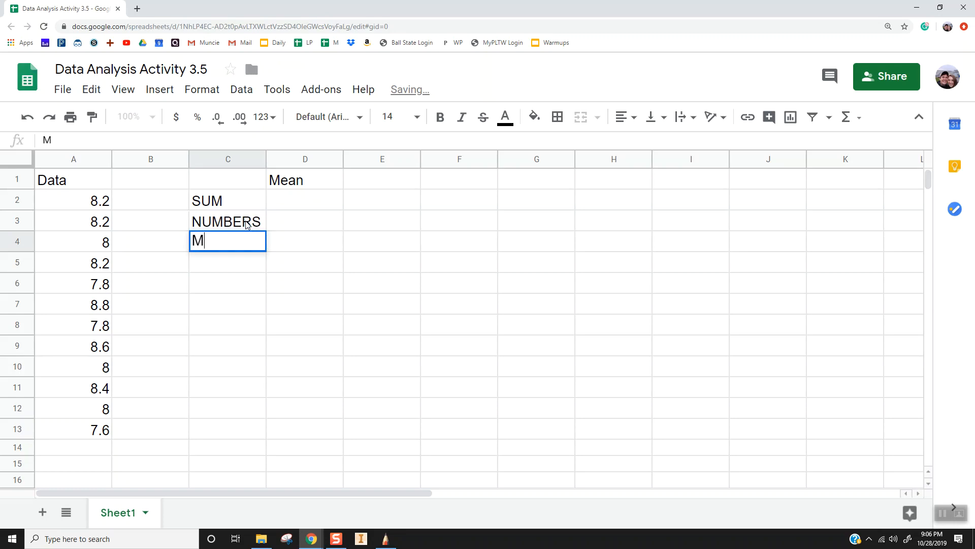
pyautogui.write('Ean')
pyautogui.press('BackSpace')
pyautogui.press('BackSpace')
pyautogui.write('AN')
pyautogui.press('Return')
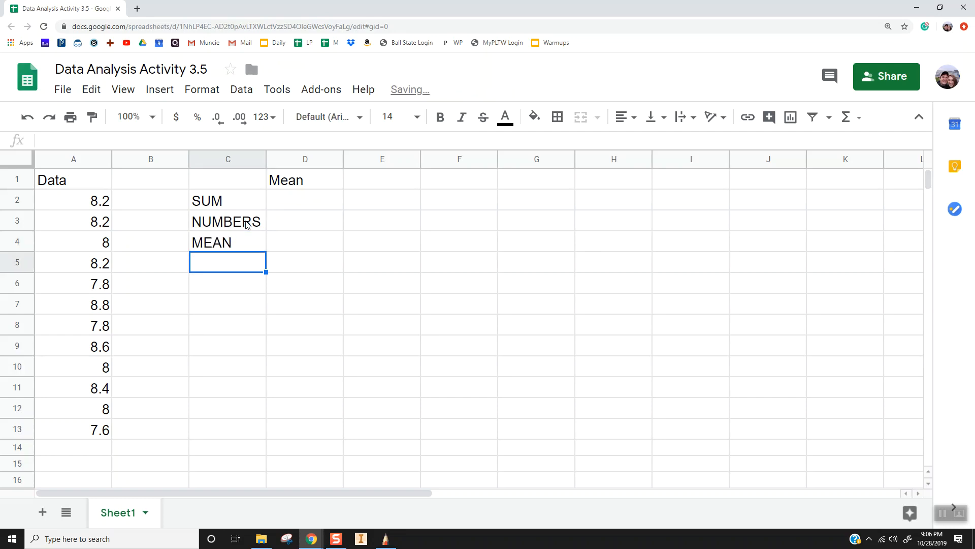
# Step: Total the data values in cell D2, beside the SUM label, with the formula =SUM(A2:A13)
pyautogui.press('Right')
pyautogui.press('Up')
pyautogui.press('Up')
pyautogui.press('Up')
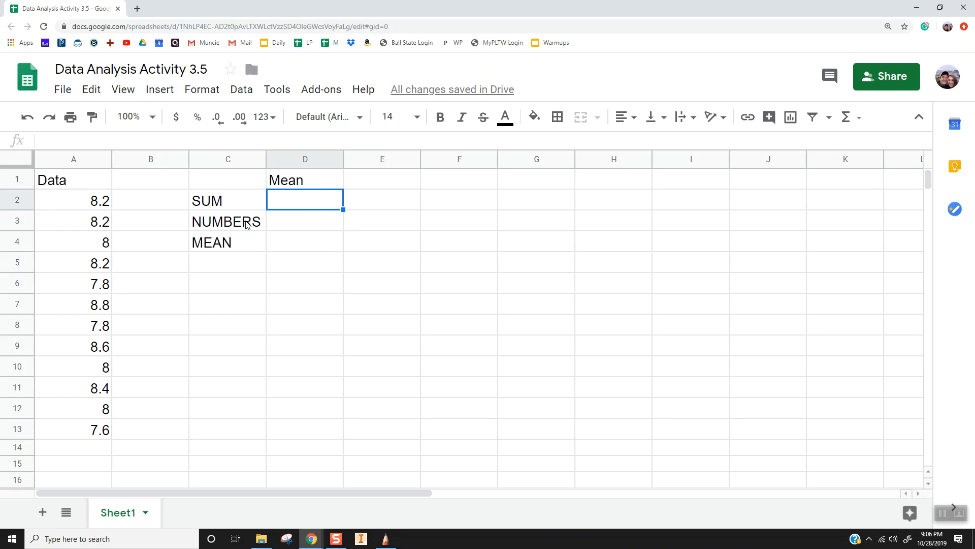
pyautogui.write('=')
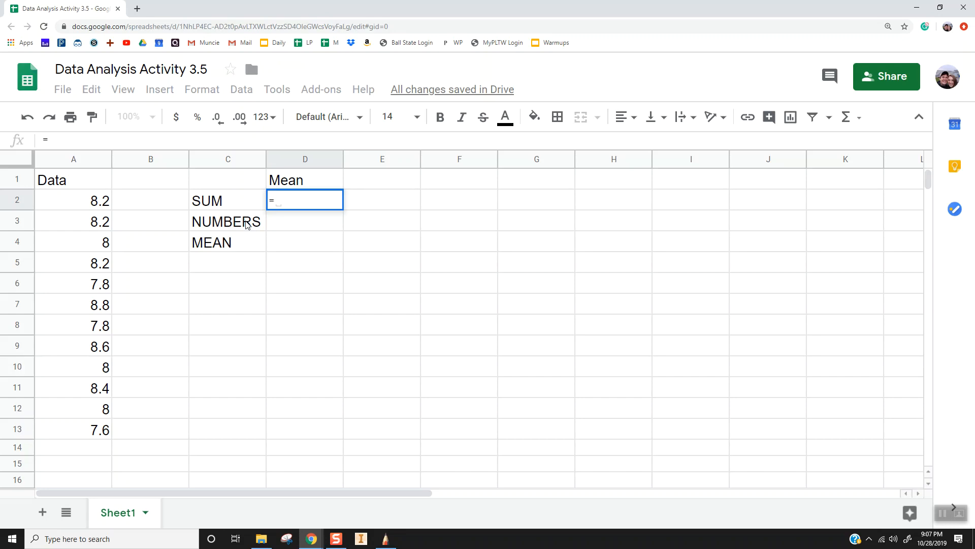
pyautogui.write('SUM')
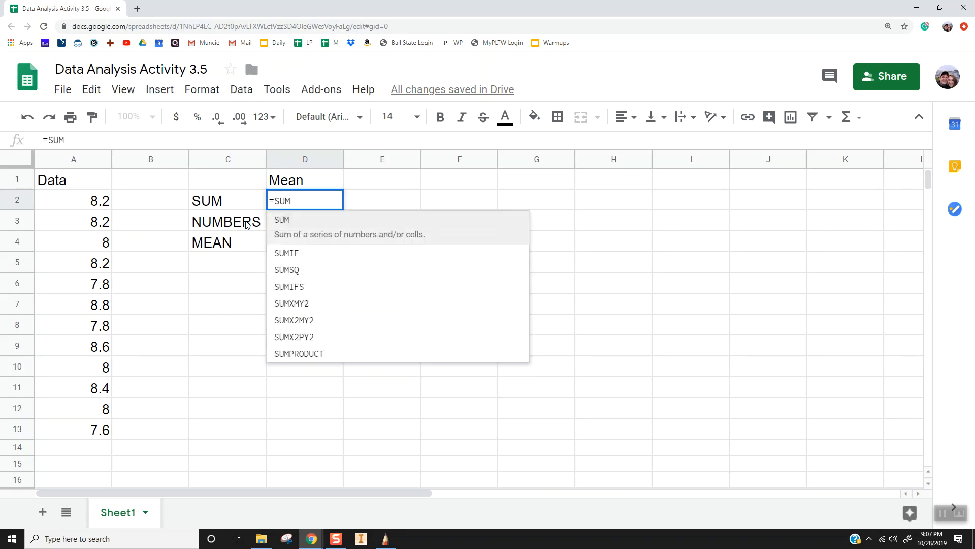
pyautogui.write('(')
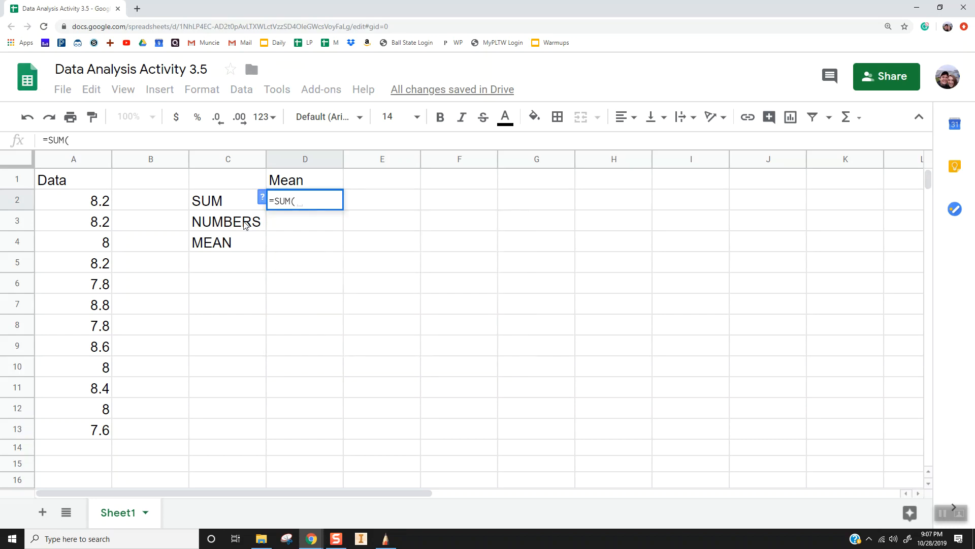
pyautogui.moveTo(76, 206); pyautogui.dragTo(85, 424)
pyautogui.write(')')
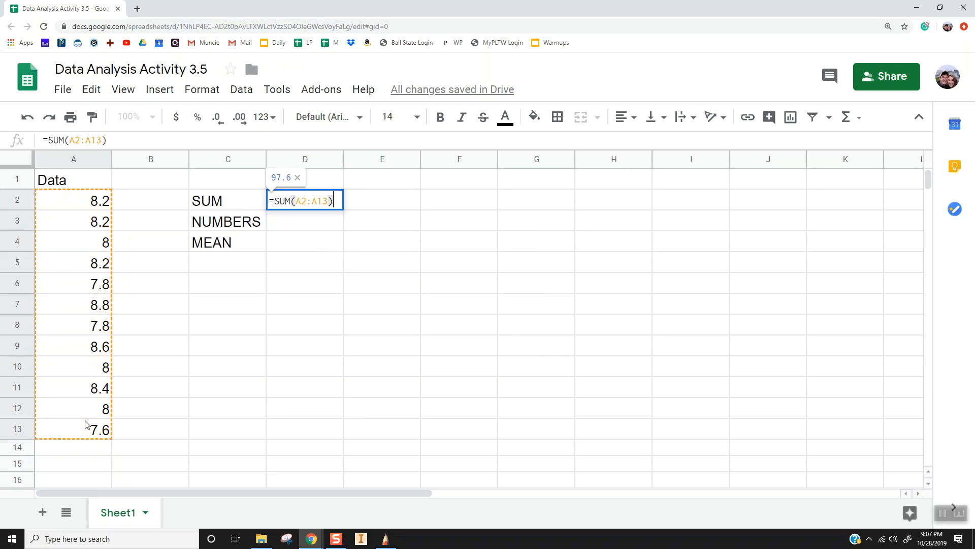
pyautogui.press('Return')
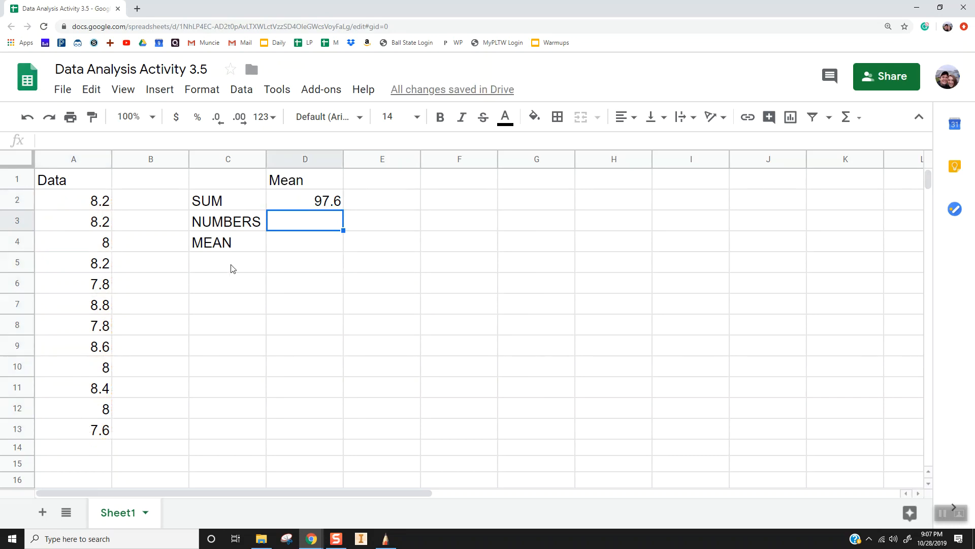
# Step: Count the data values in column A and enter 12 in cell D3, beside the NUMBERS label
pyautogui.click(90, 208)
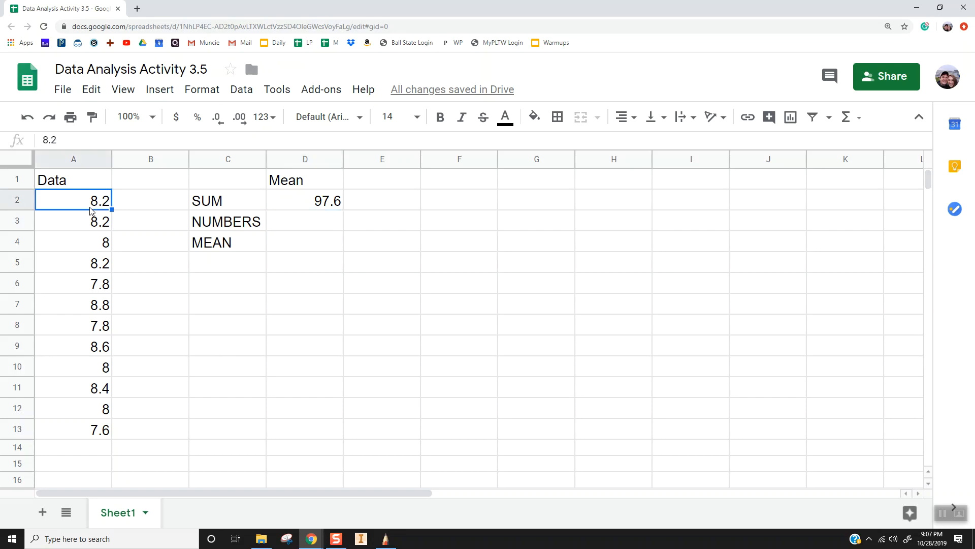
pyautogui.click(305, 224)
pyautogui.write('11')
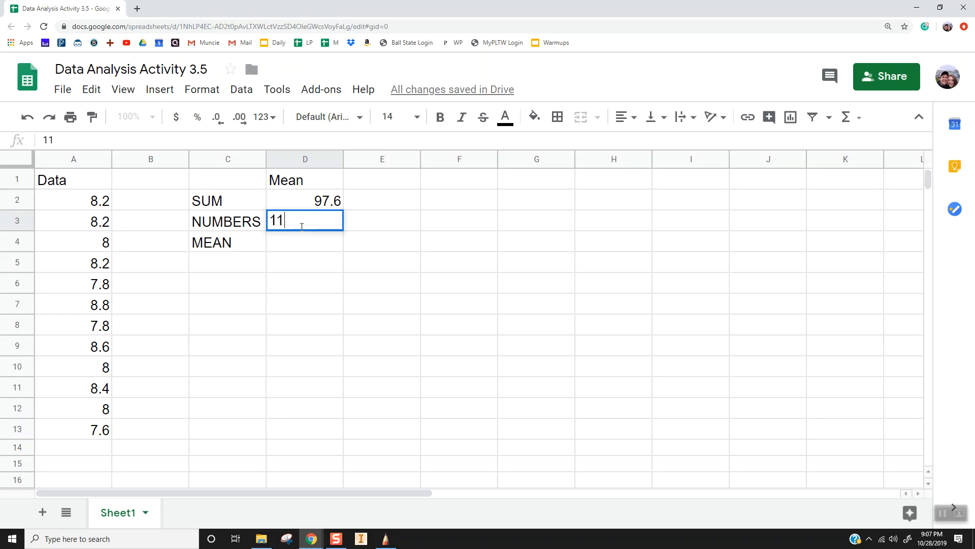
pyautogui.press('BackSpace')
pyautogui.write('2')
pyautogui.press('Return')
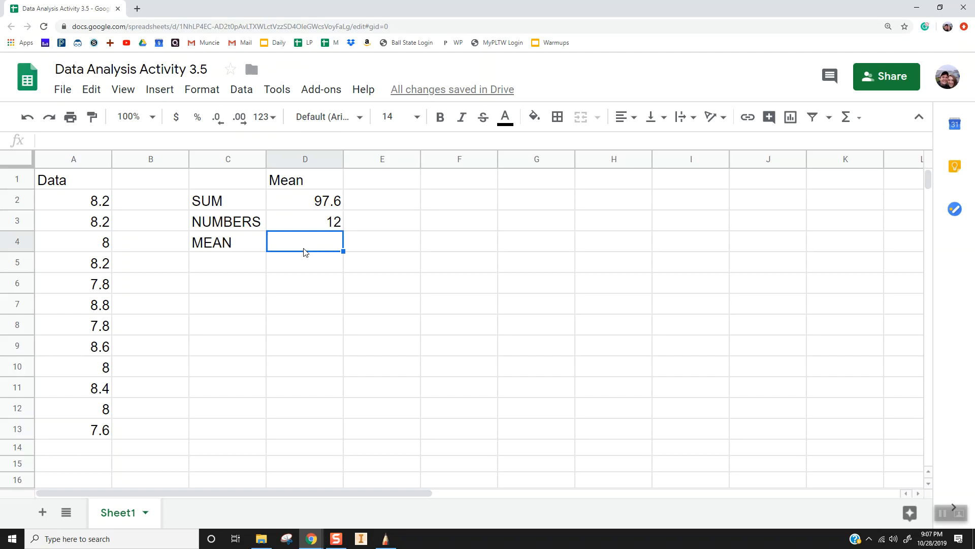
# Step: Calculate the mean in cell D4 with the formula =D2/D3
pyautogui.write('=')
pyautogui.click(338, 205)
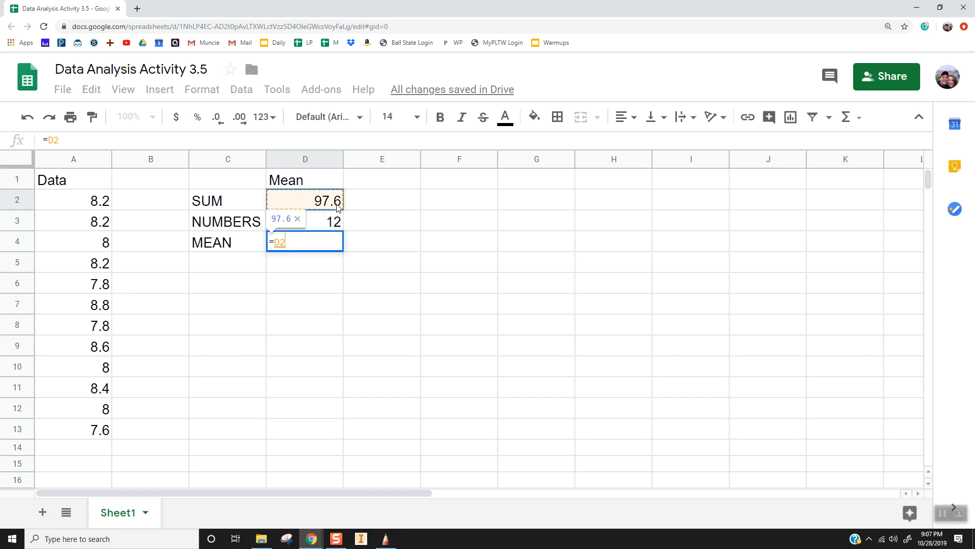
pyautogui.write('/')
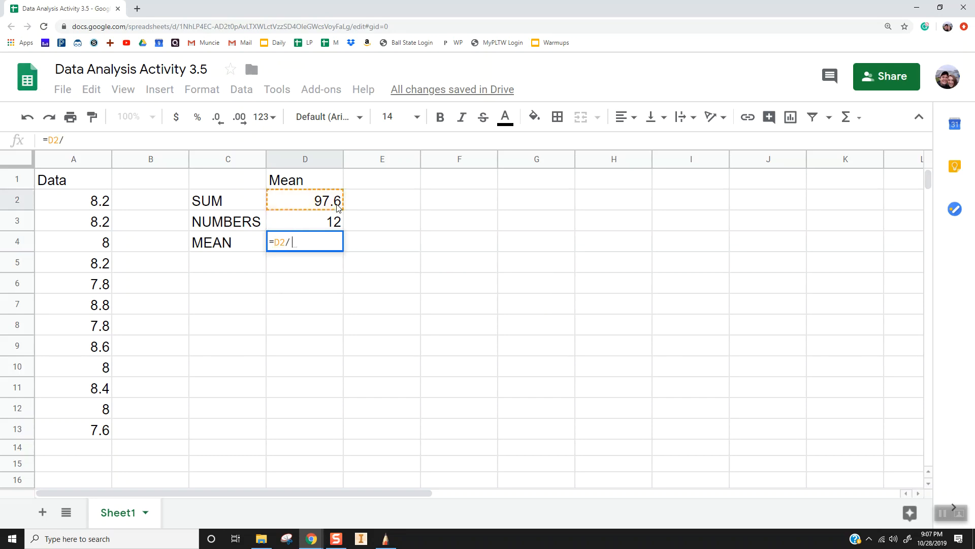
pyautogui.click(311, 222)
pyautogui.press('Return')
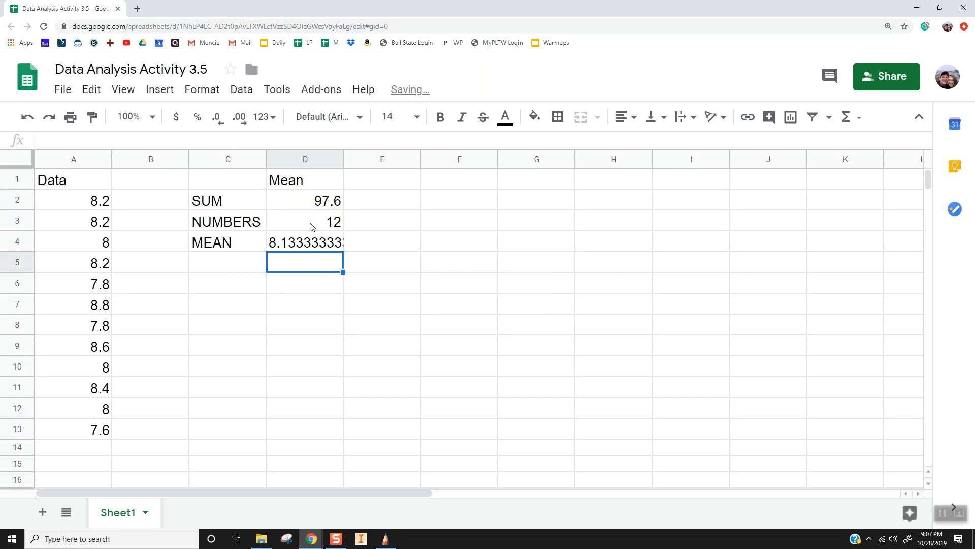
# Step: Reduce the displayed precision of the mean in cell D4 to two decimal places
pyautogui.click(312, 248)
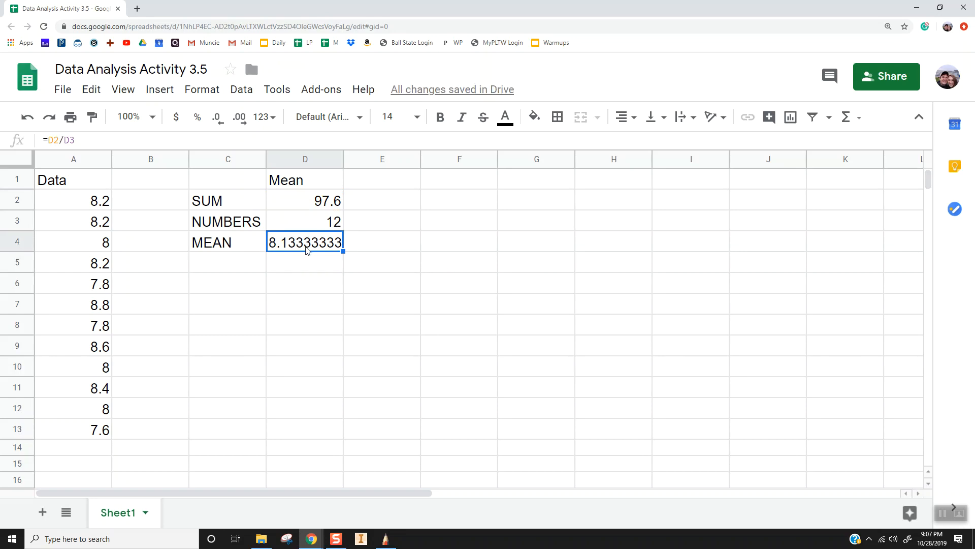
pyautogui.click(221, 121)
pyautogui.click(221, 121)
pyautogui.click(221, 121)
pyautogui.click(221, 121)
pyautogui.click(221, 121)
pyautogui.click(221, 121)
# Step: Fill the Mean heading cell D1 with dark green
pyautogui.click(296, 180)
pyautogui.click(534, 116)
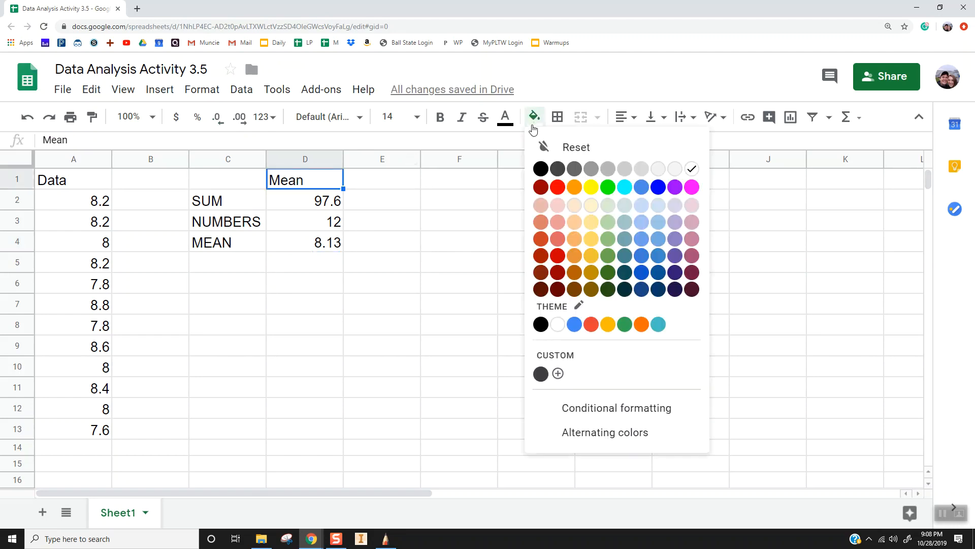
pyautogui.click(608, 273)
pyautogui.click(362, 265)
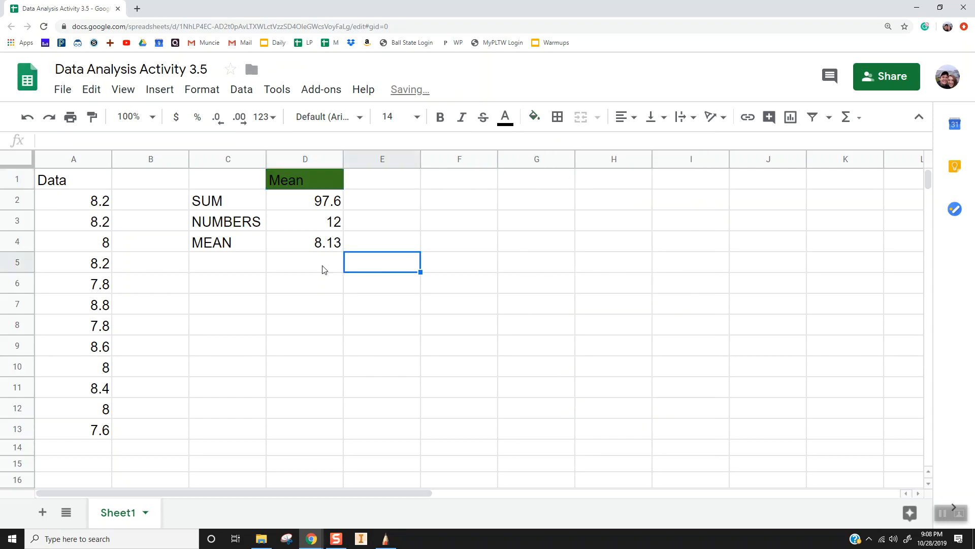
# Step: Change the fill of the Mean heading cell D1 to a lighter green
pyautogui.click(313, 178)
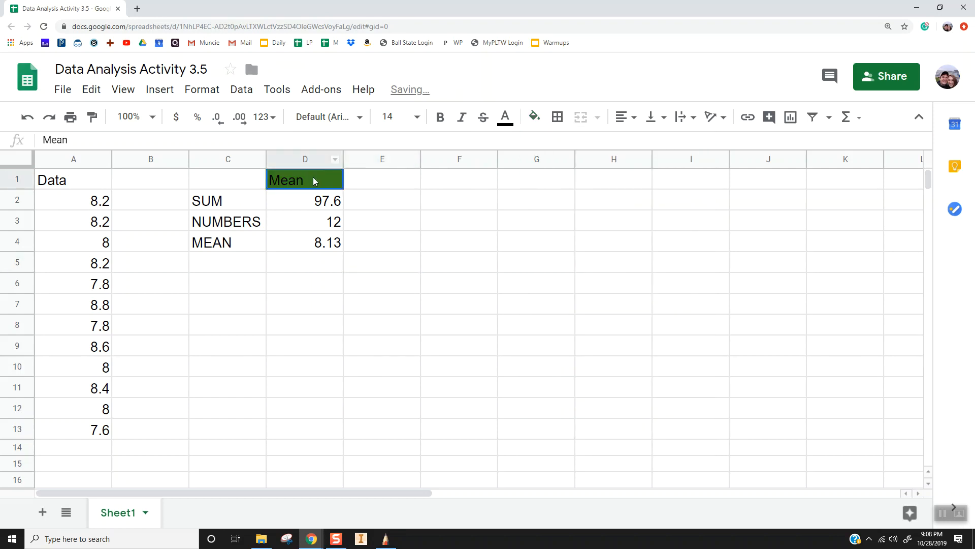
pyautogui.click(534, 116)
pyautogui.click(607, 254)
pyautogui.click(263, 245)
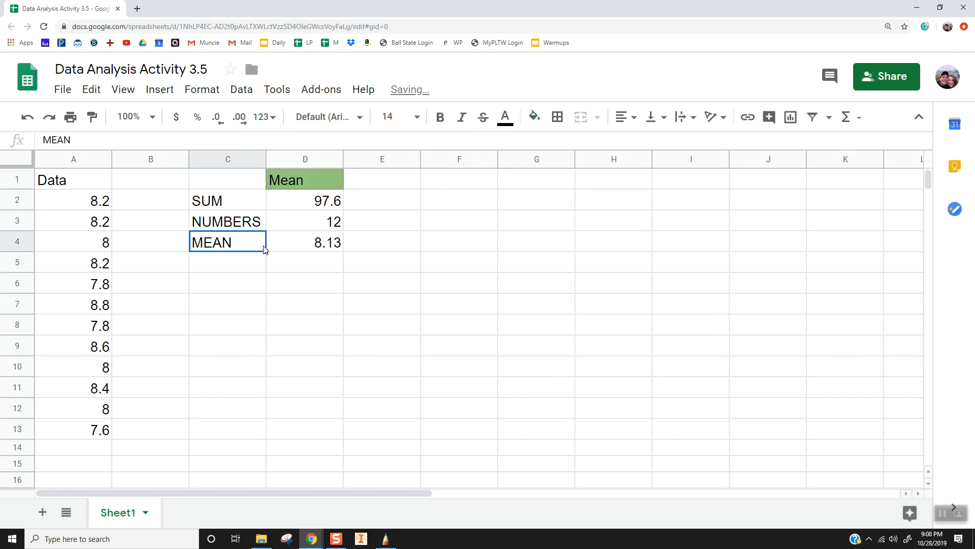
# Step: Fill the whole mean table, cells C1:D4, with one light green color
pyautogui.moveTo(215, 182); pyautogui.dragTo(297, 247)
pyautogui.click(534, 116)
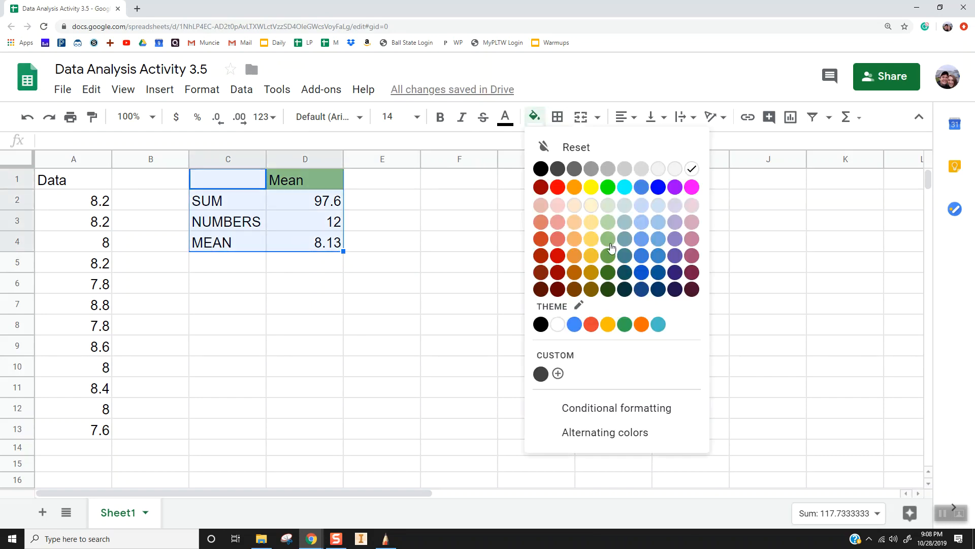
pyautogui.click(612, 222)
pyautogui.click(295, 292)
pyautogui.click(208, 290)
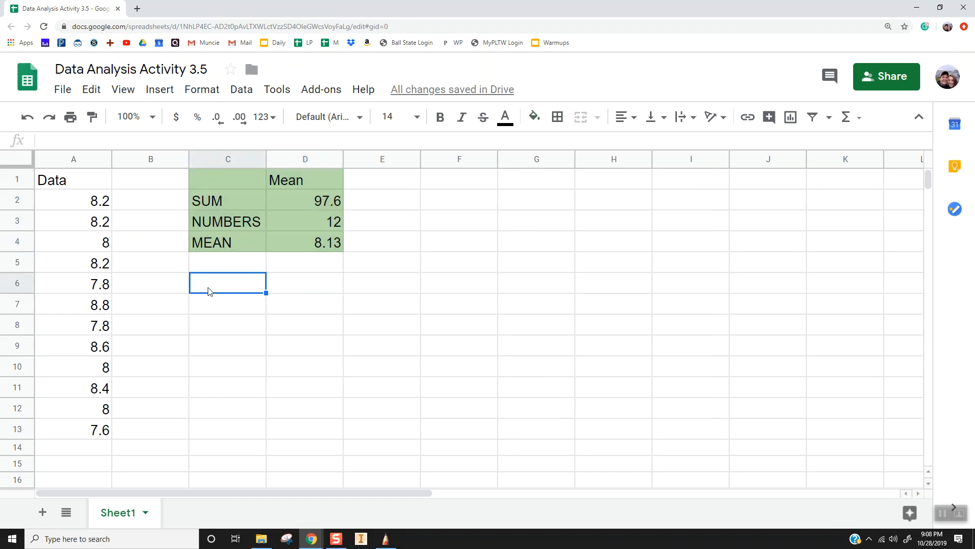
# Step: Check the assignment's median question, then sort the data in A2:A13 by column A in ascending order (A → Z)
pyautogui.hotkey('alt', 'Tab')
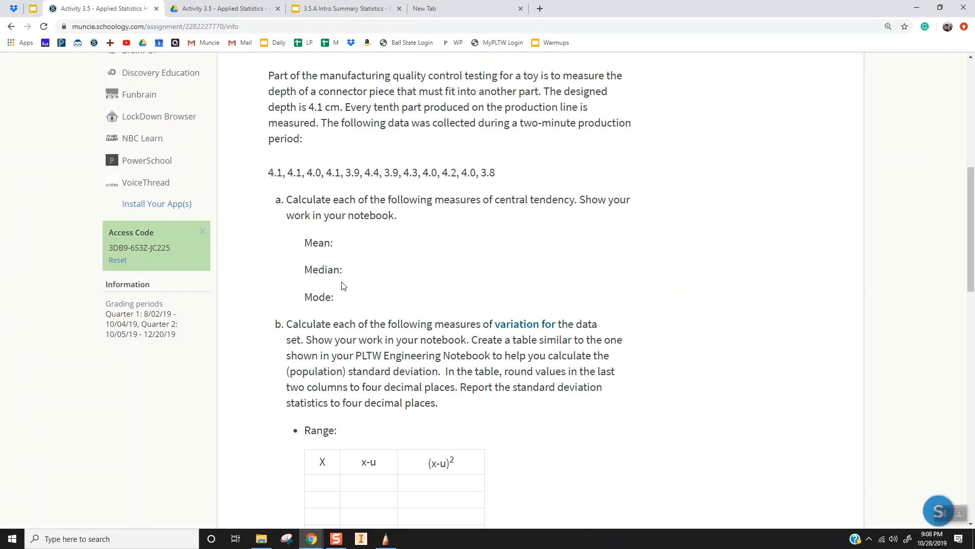
pyautogui.hotkey('alt', 'Tab')
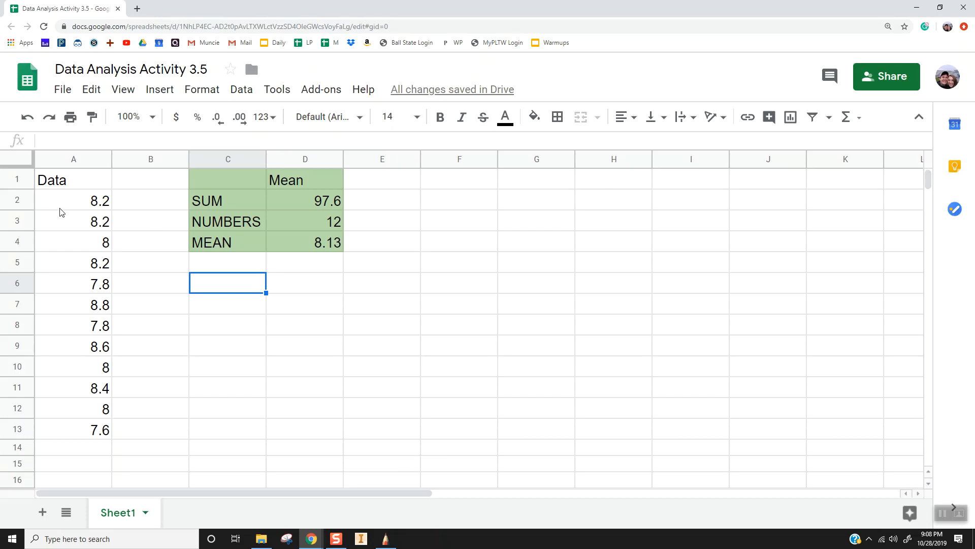
pyautogui.moveTo(63, 204); pyautogui.dragTo(100, 432)
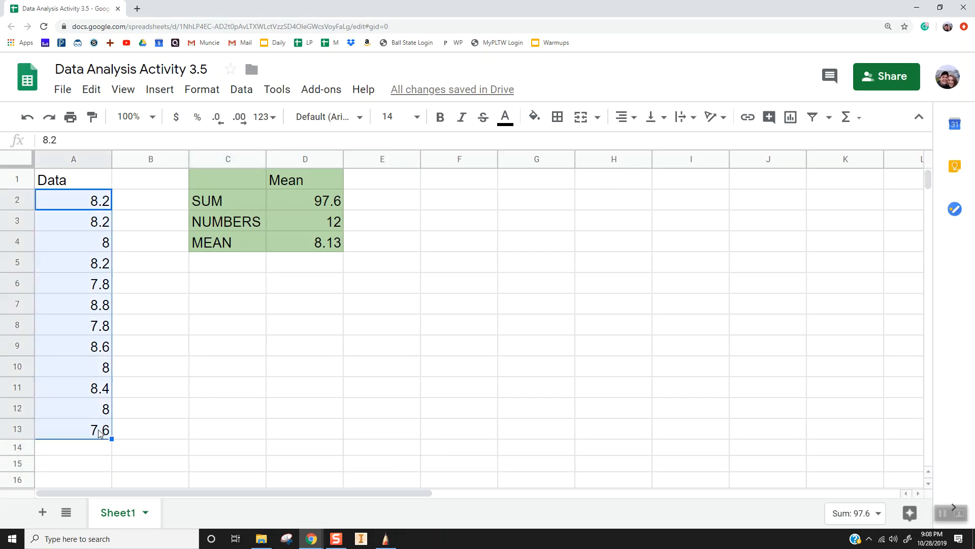
pyautogui.rightClick(89, 331)
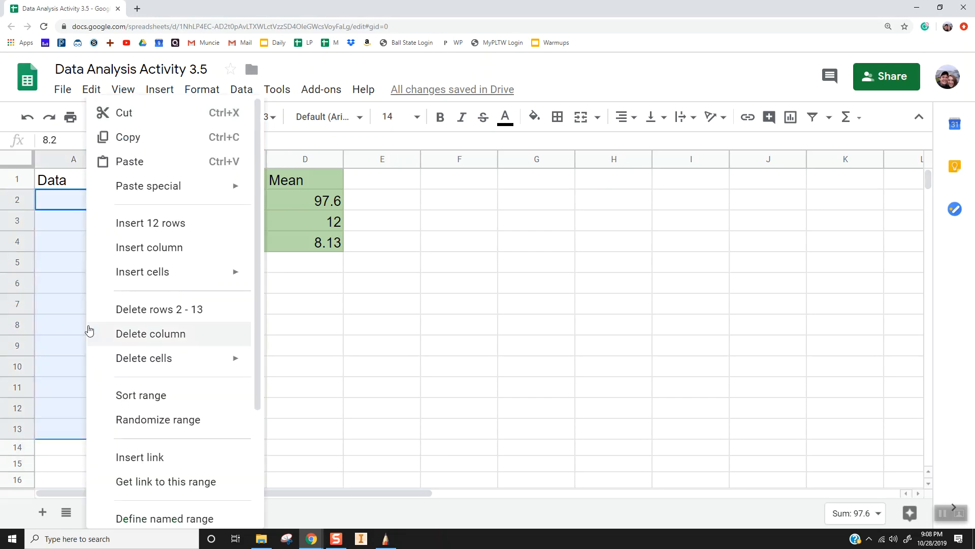
pyautogui.click(194, 395)
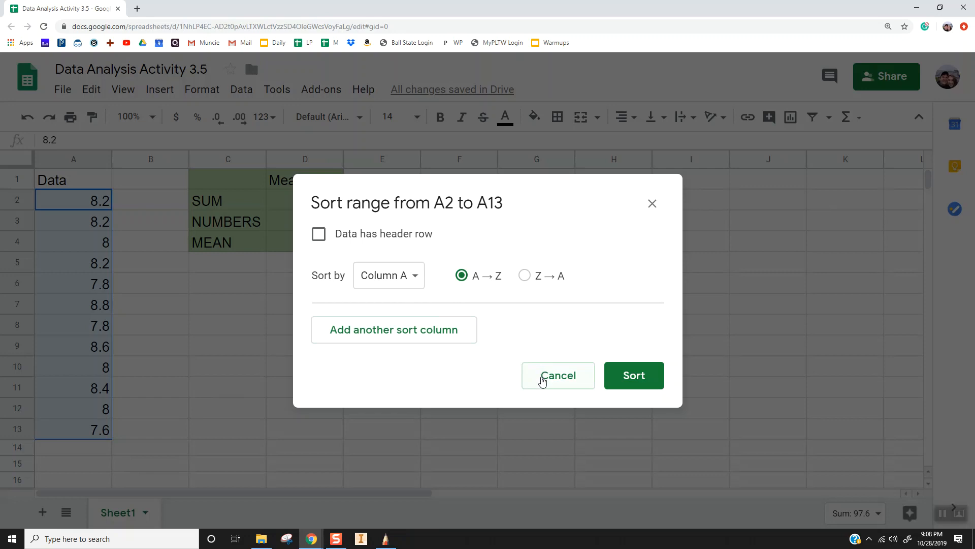
pyautogui.click(617, 376)
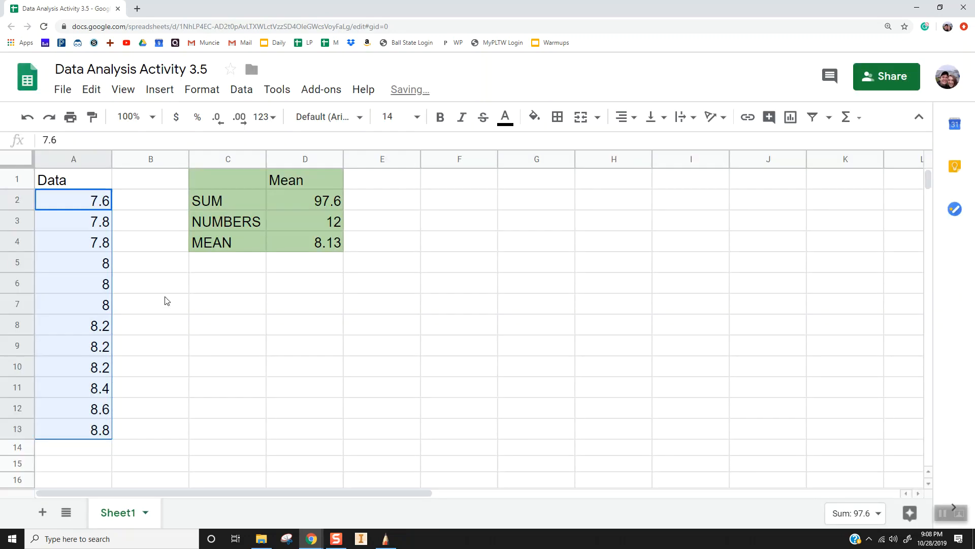
pyautogui.moveTo(97, 200); pyautogui.dragTo(109, 430)
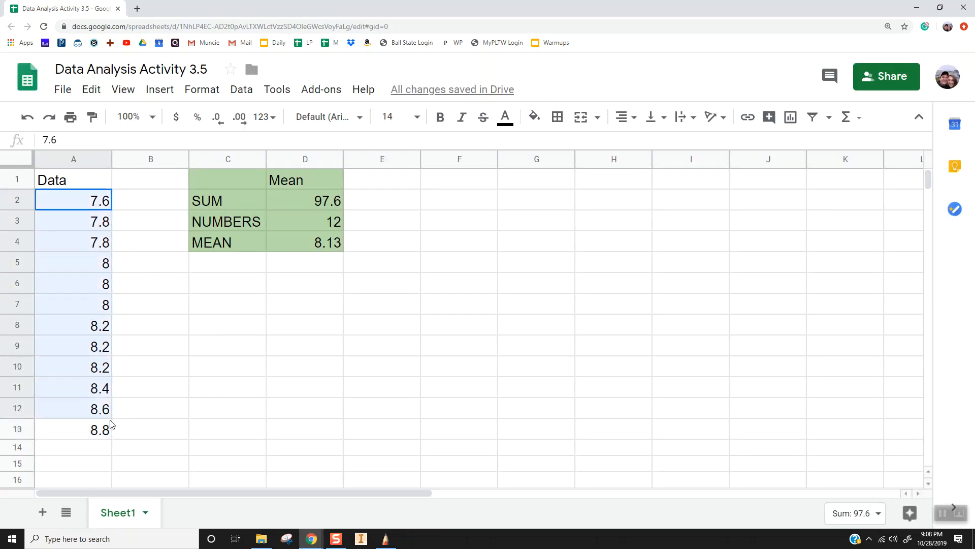
pyautogui.click(131, 425)
pyautogui.click(102, 199)
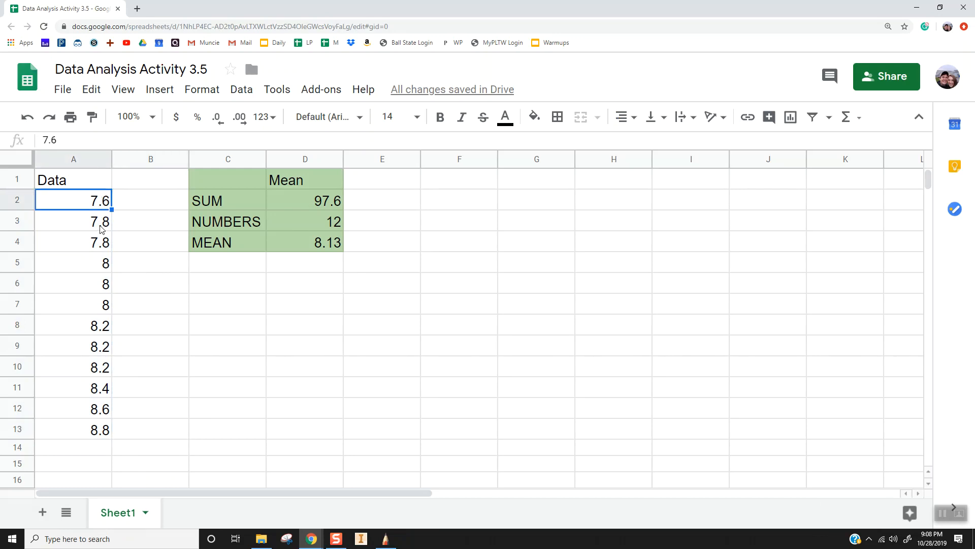
pyautogui.click(96, 432)
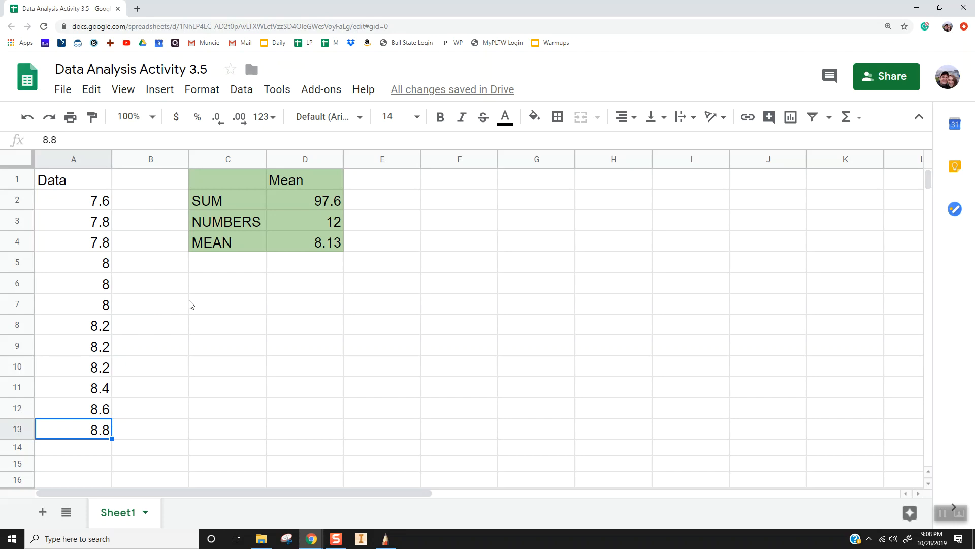
# Step: Add the label MEDIAN in cell C5, directly below the MEAN label
pyautogui.click(245, 269)
pyautogui.write('MEDIAN')
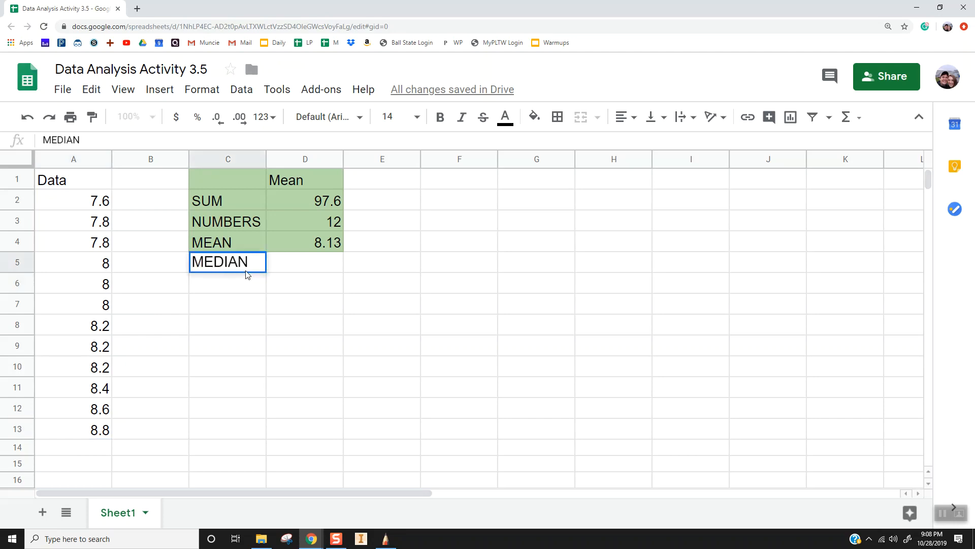
pyautogui.press('Tab')
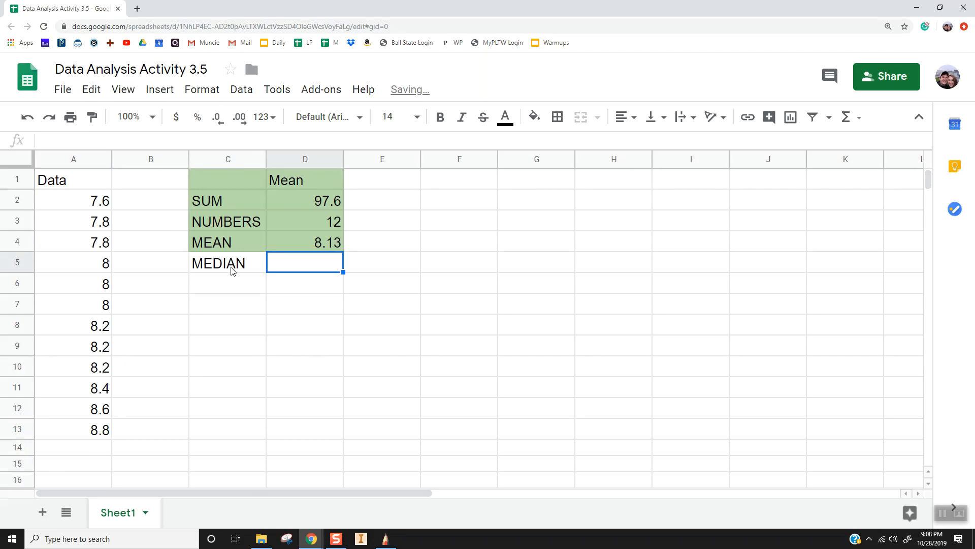
pyautogui.click(105, 203)
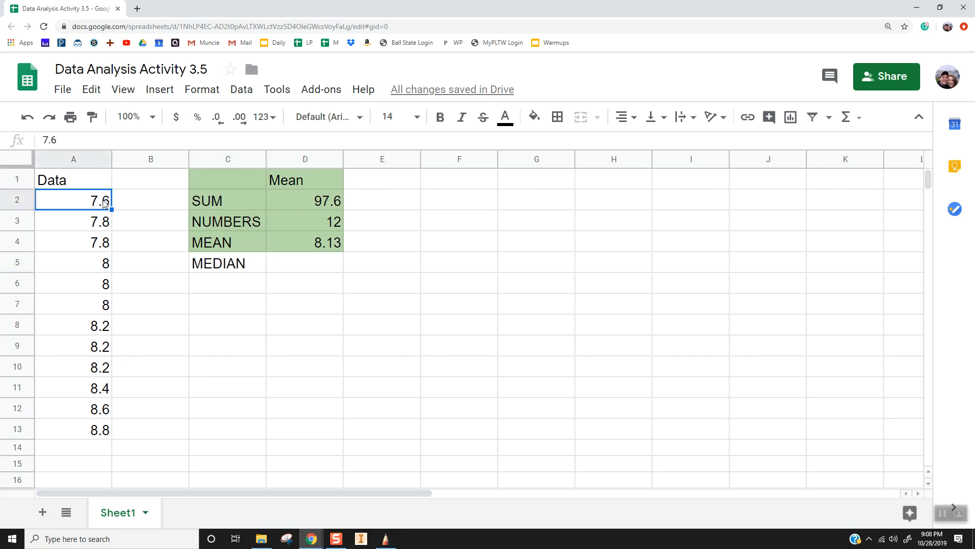
pyautogui.click(296, 271)
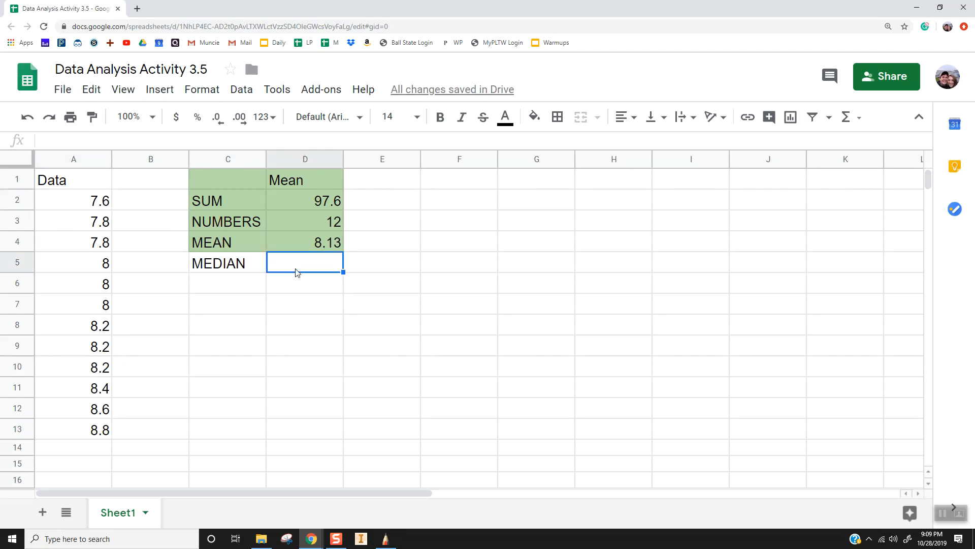
pyautogui.click(942, 513)
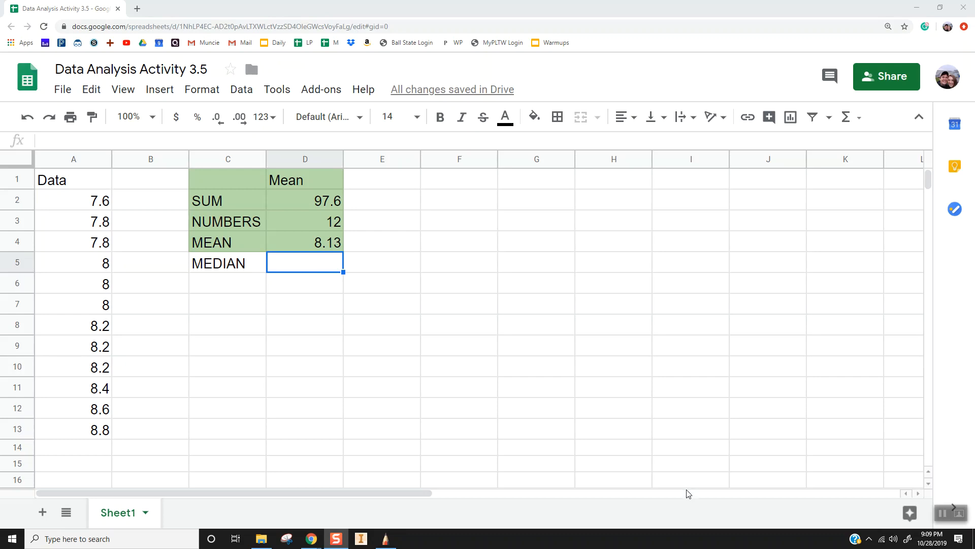
# Step: Calculate the median of the data in cell D5 with the formula =MEDIAN(A2:A13)
pyautogui.click(287, 269)
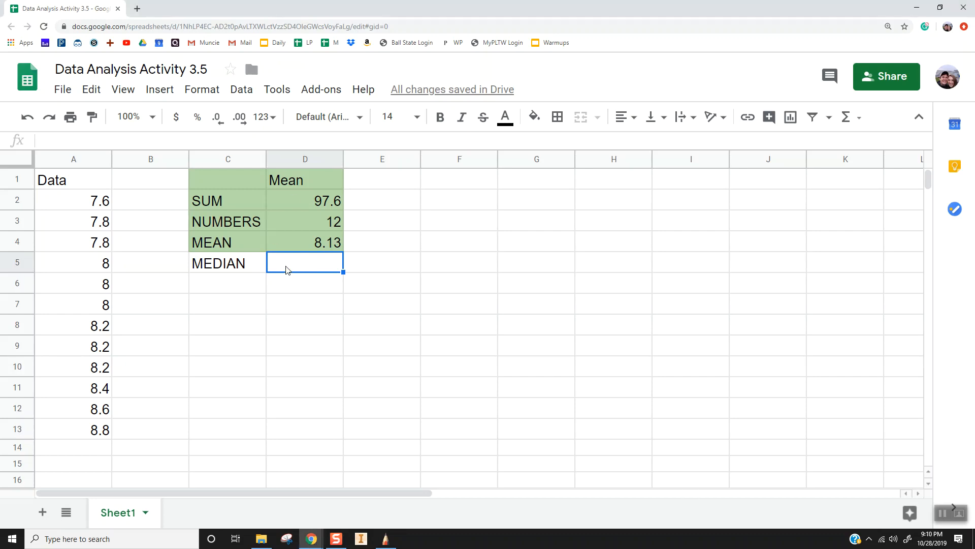
pyautogui.write('=')
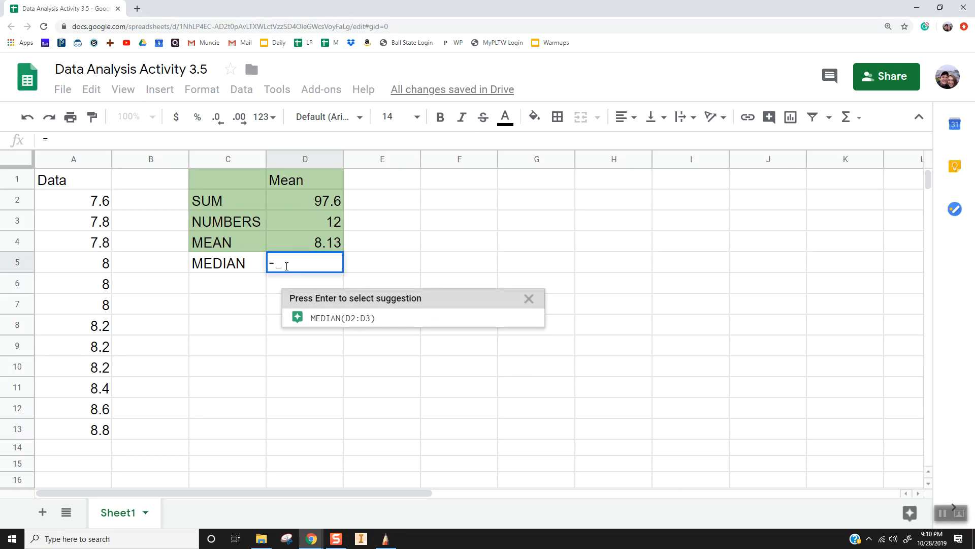
pyautogui.write('MEDIAN(')
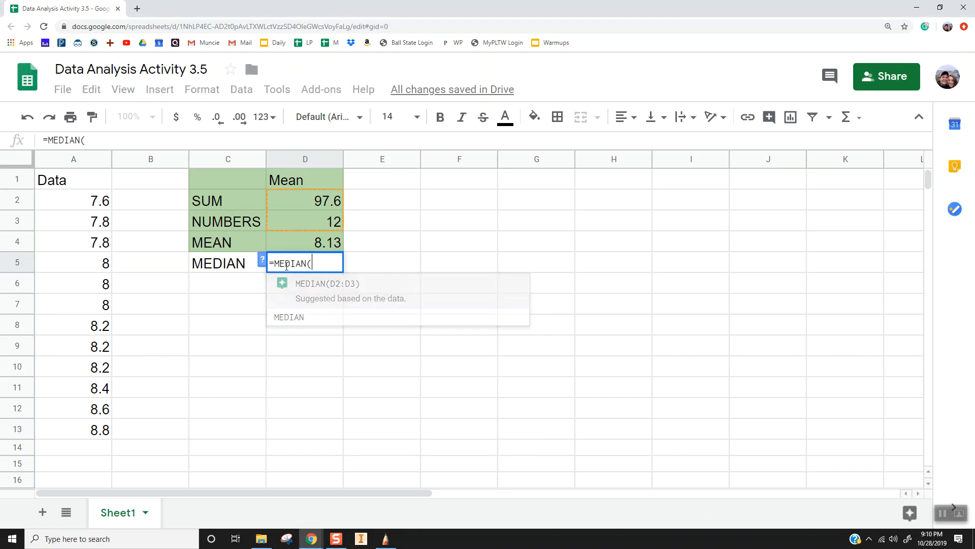
pyautogui.moveTo(67, 206); pyautogui.dragTo(91, 433)
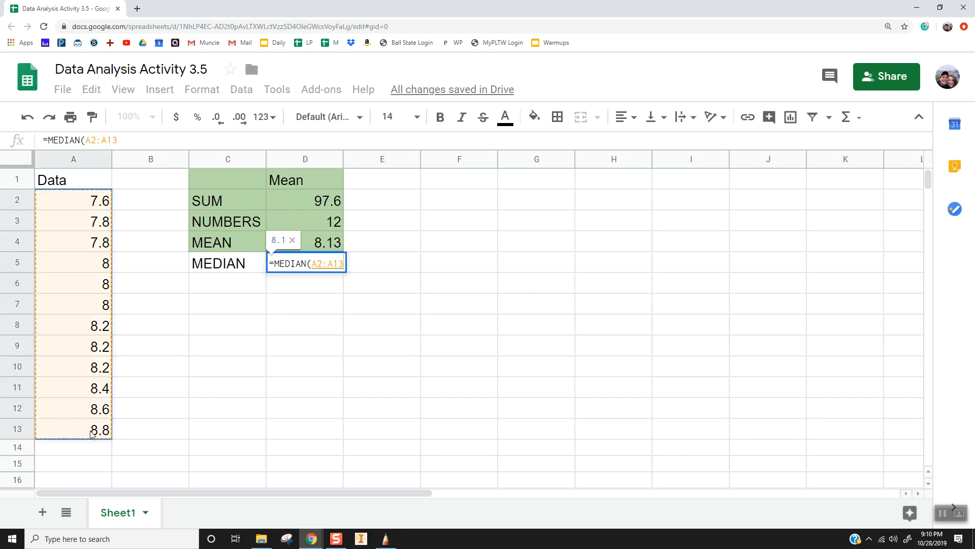
pyautogui.write(')')
pyautogui.press('Return')
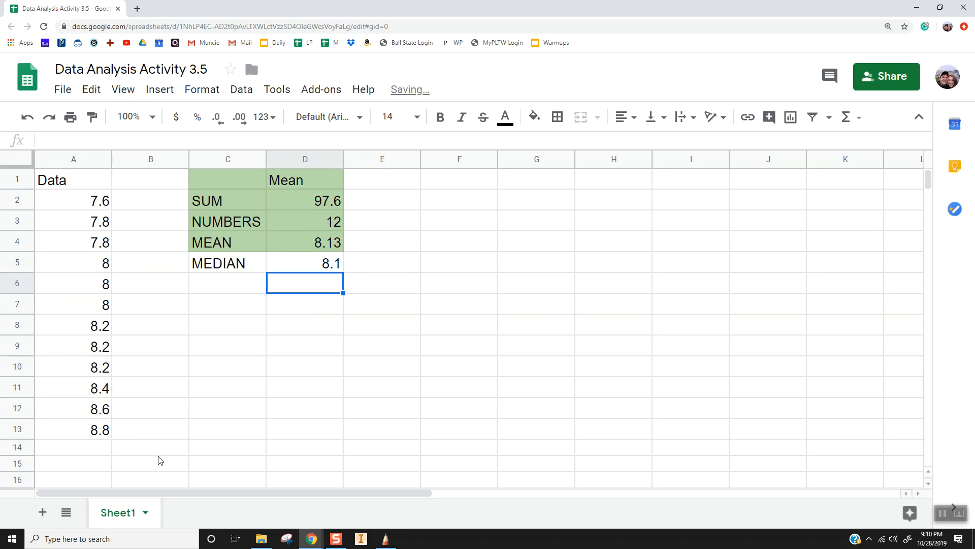
# Step: Check the median formula in D5 against the two middle values of the sorted data, cells A7 and A8
pyautogui.click(225, 295)
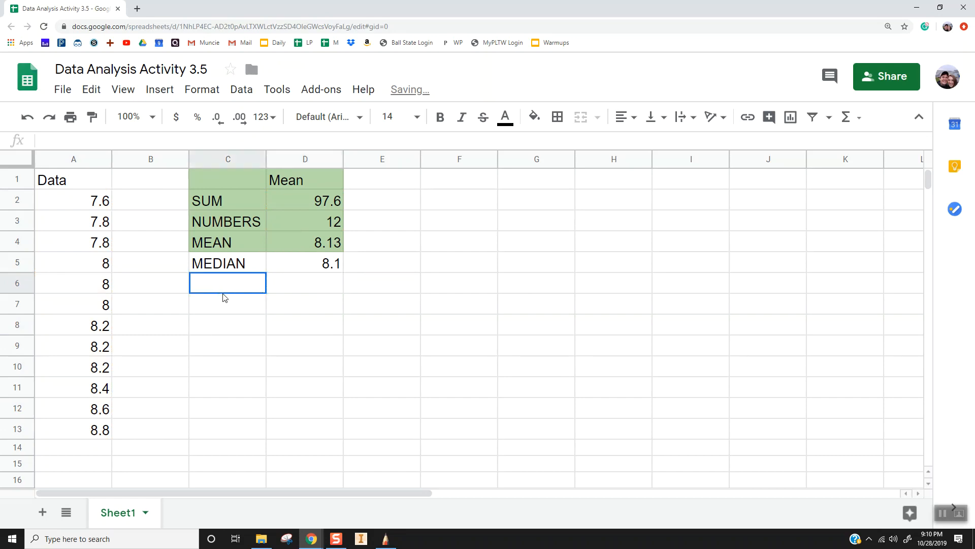
pyautogui.click(315, 271)
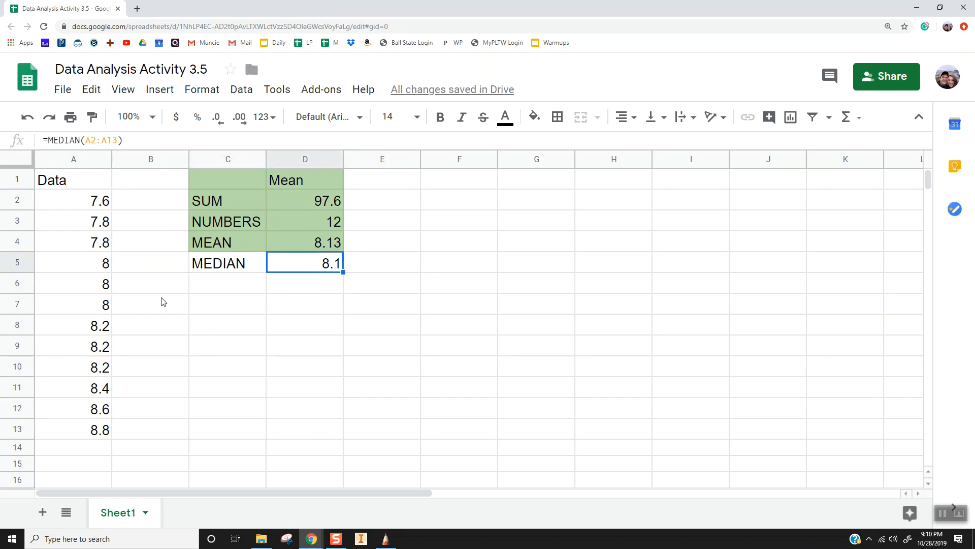
pyautogui.click(101, 311)
pyautogui.click(104, 326)
pyautogui.click(101, 325)
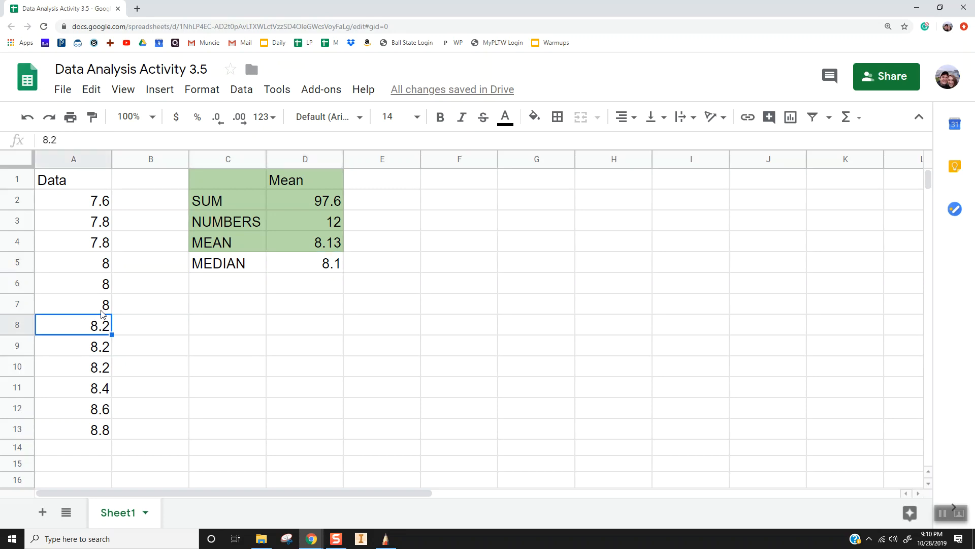
pyautogui.click(103, 311)
# Step: Add the label MODE in cell C6, directly below the MEDIAN label
pyautogui.click(214, 292)
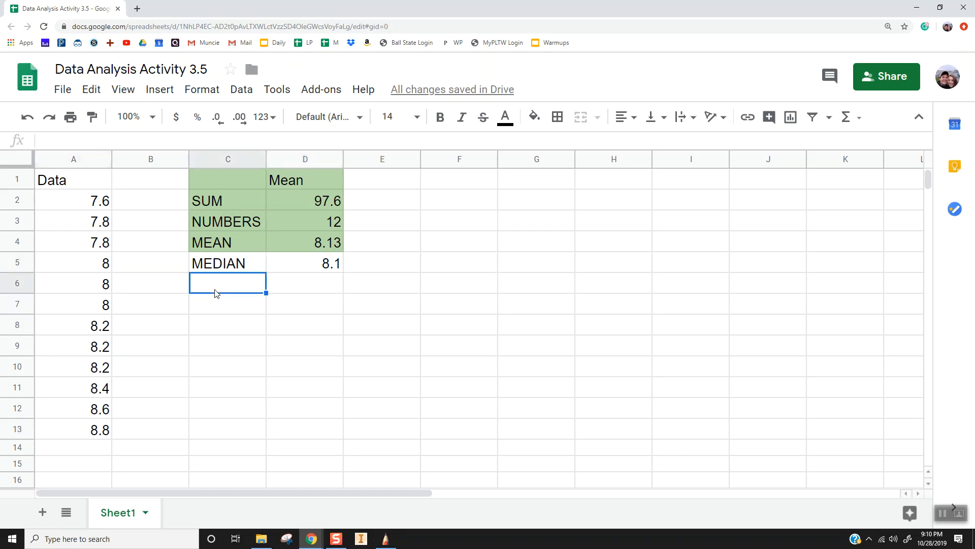
pyautogui.write('MODE')
pyautogui.press('Tab')
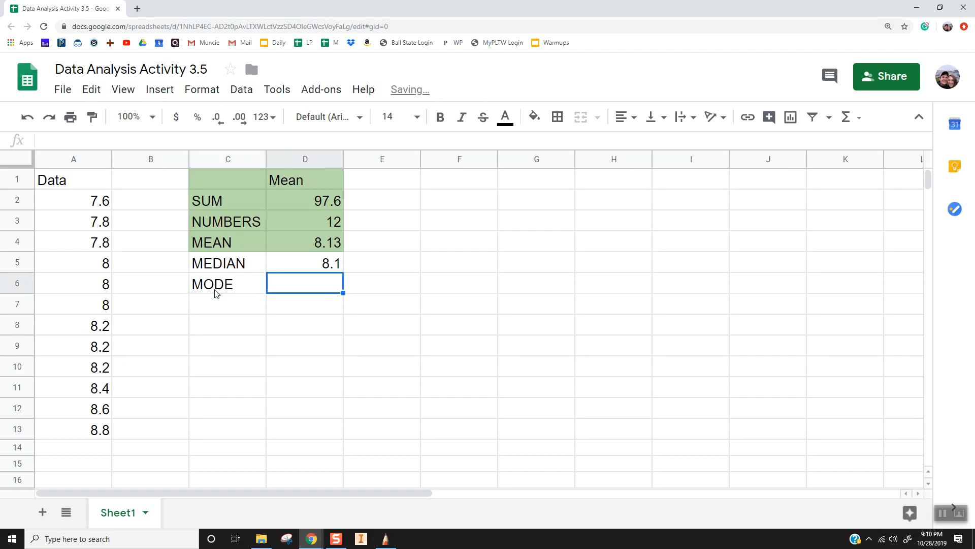
# Step: Find all modes of the data from cell D6 with the formula =MODE.MULT(A2:A13)
pyautogui.write('=MODE')
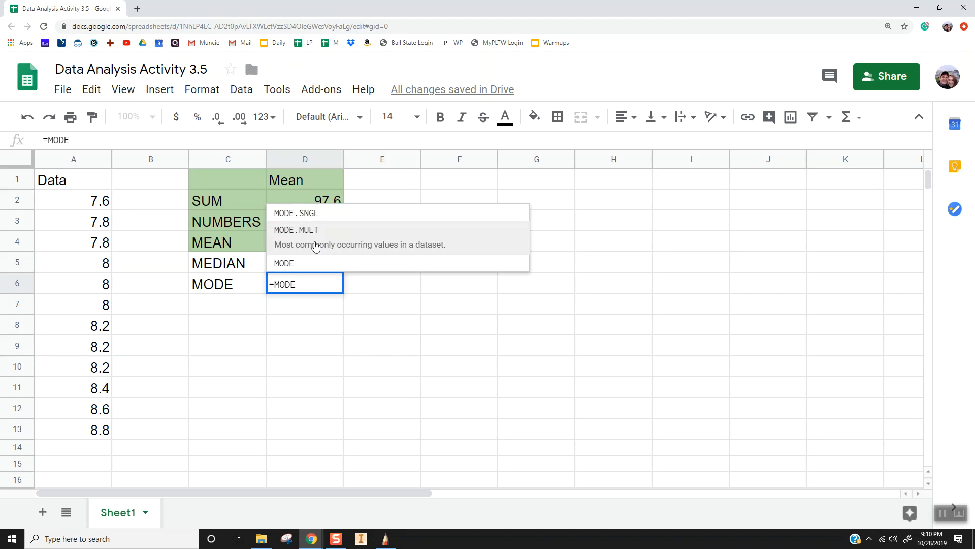
pyautogui.click(316, 246)
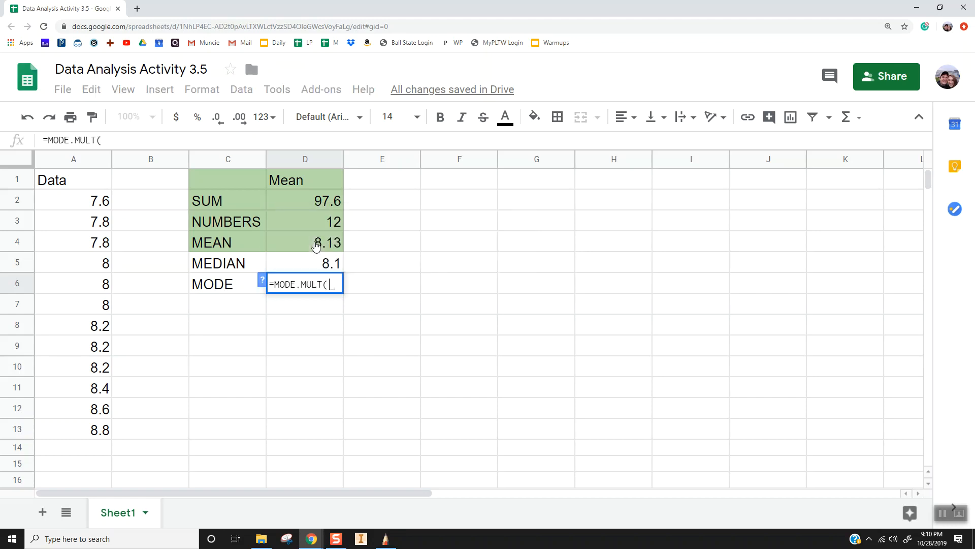
pyautogui.moveTo(109, 200); pyautogui.dragTo(89, 434)
pyautogui.write(')')
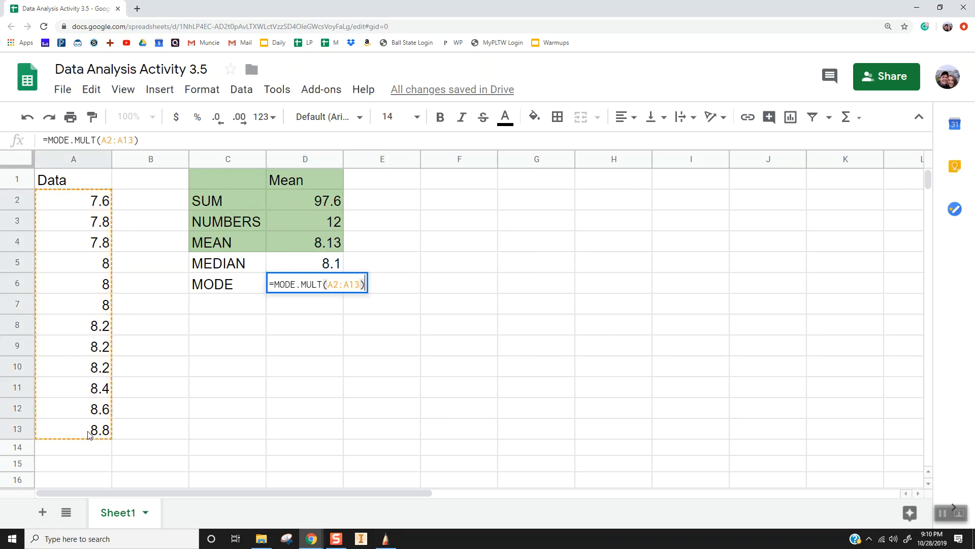
pyautogui.press('Return')
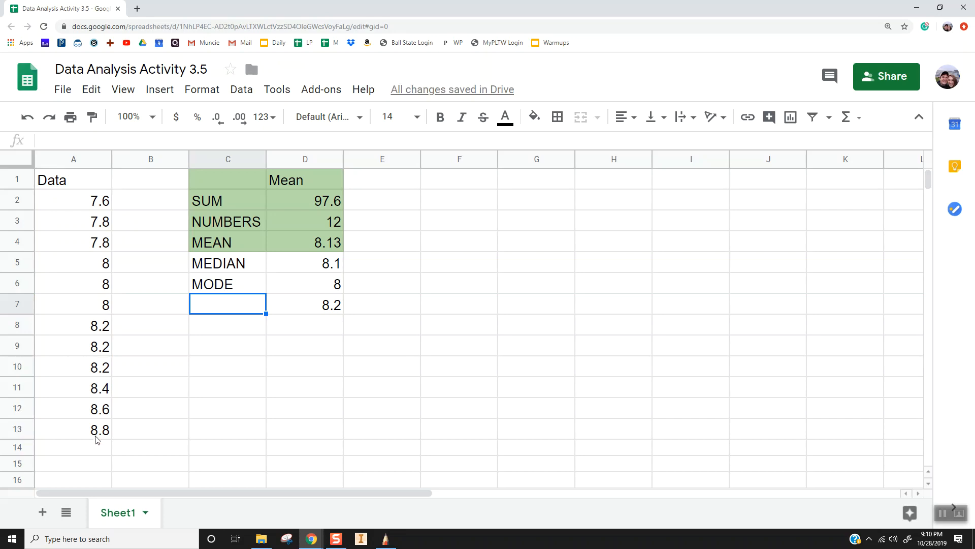
pyautogui.click(294, 293)
pyautogui.click(298, 305)
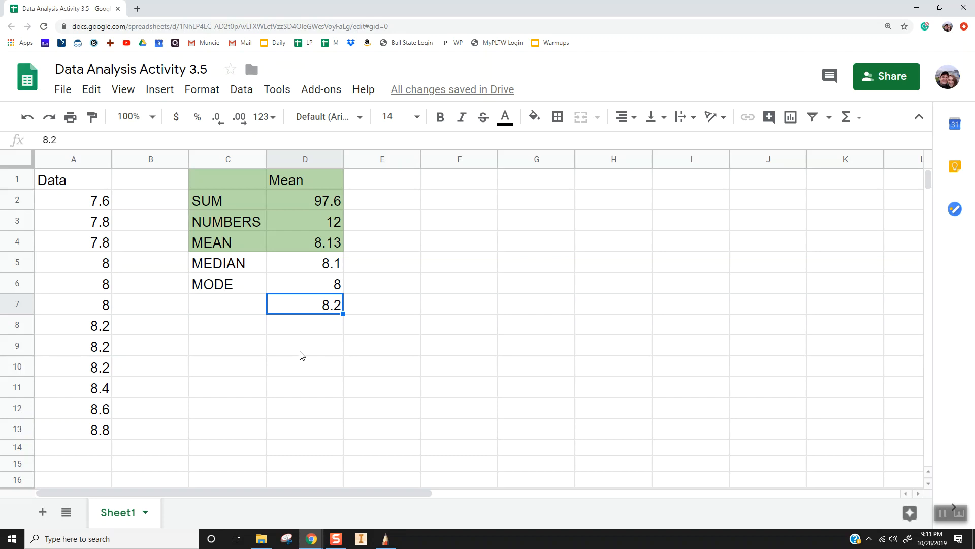
# Step: Fill the median row, cells C5:D5, with light blue
pyautogui.moveTo(72, 185); pyautogui.dragTo(103, 429)
pyautogui.click(233, 264)
pyautogui.moveTo(233, 265)
pyautogui.mouseDown()
pyautogui.moveTo(326, 283)
pyautogui.moveTo(330, 264)
pyautogui.mouseUp()
pyautogui.click(534, 118)
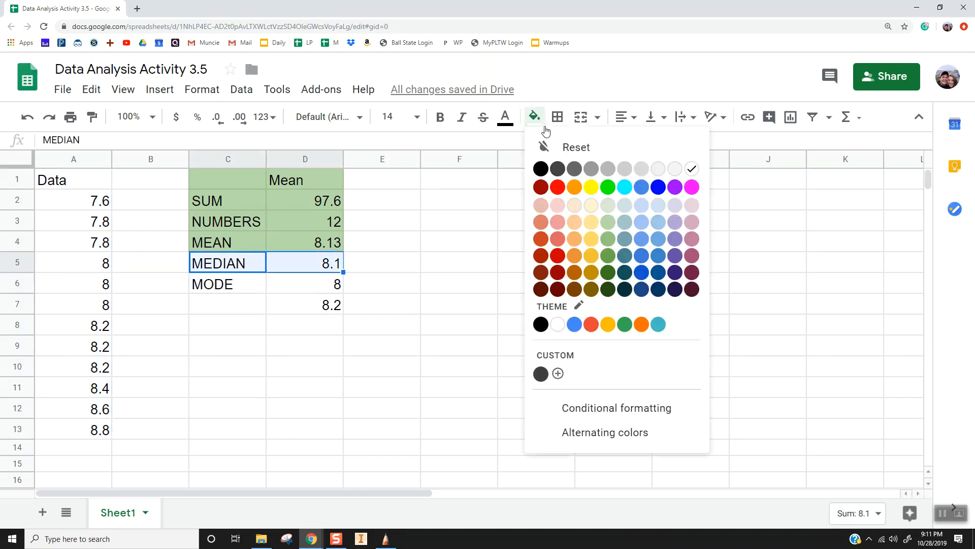
pyautogui.click(639, 222)
# Step: Fill the mode rows, cells C6:D7, with light yellow
pyautogui.moveTo(232, 286); pyautogui.dragTo(312, 307)
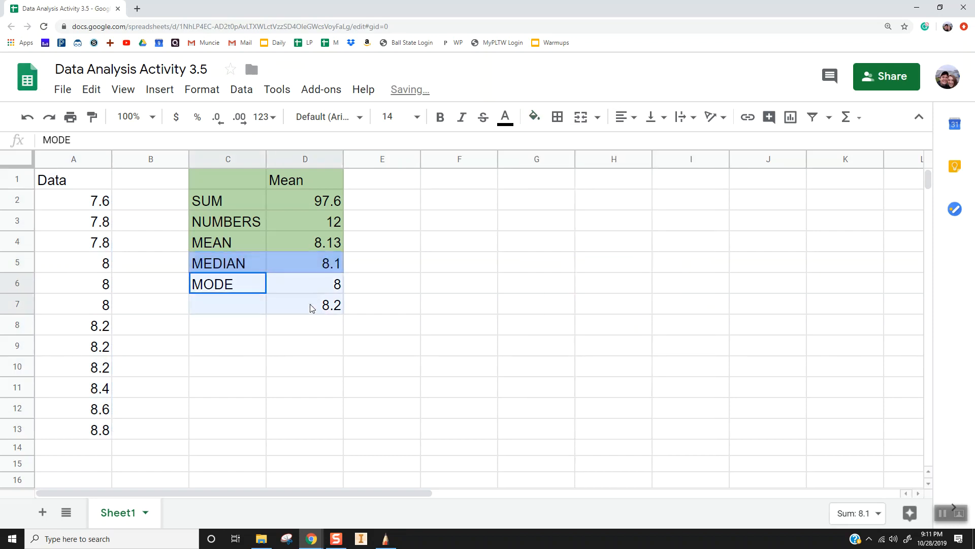
pyautogui.click(534, 117)
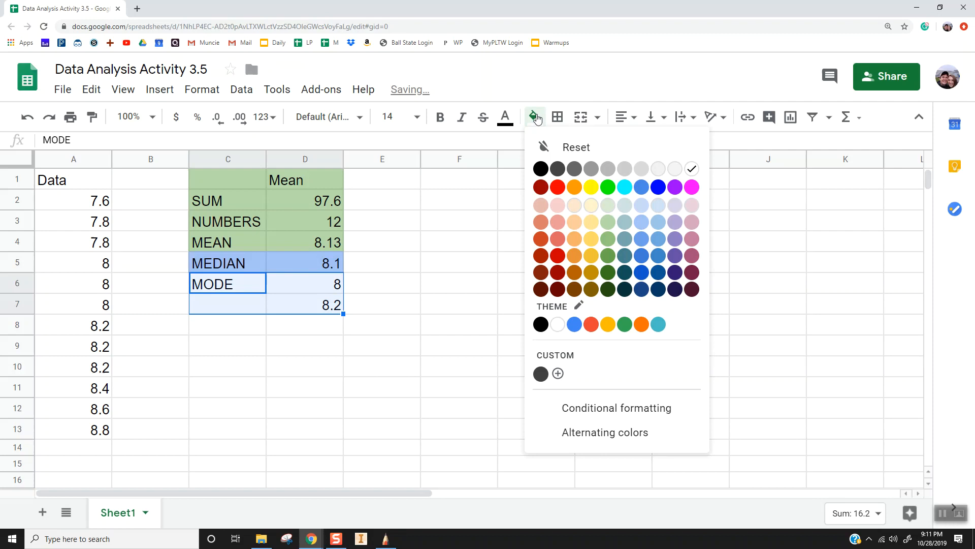
pyautogui.click(594, 224)
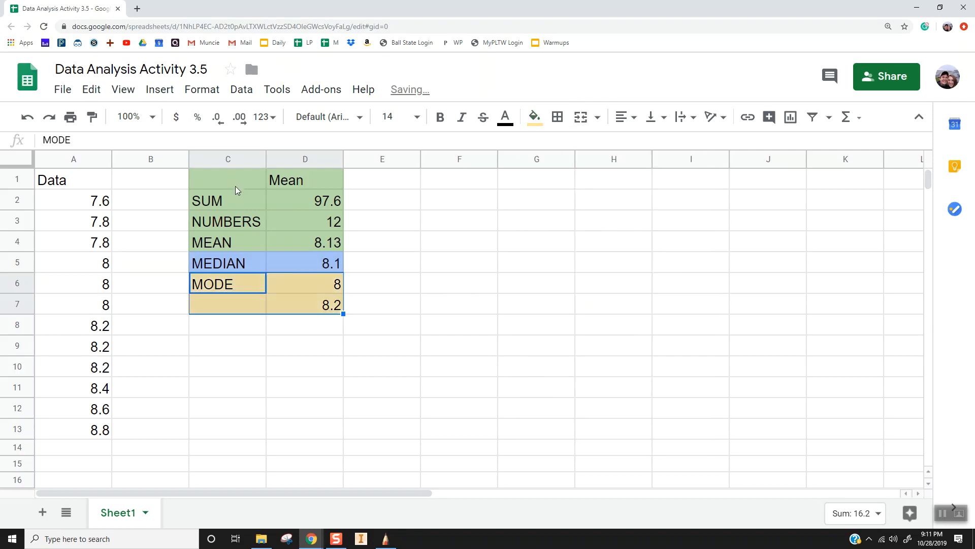
# Step: Switch to the Schoology assignment page and examine part b, especially the range item and the column headings of the standard deviation table
pyautogui.hotkey('alt', 'Tab')
pyautogui.scroll(-4, 334, 256)
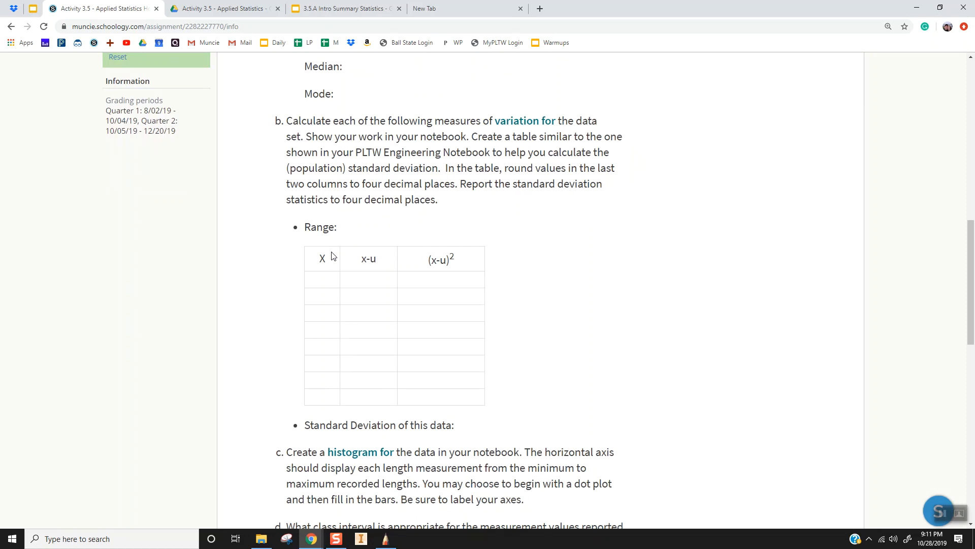
pyautogui.scroll(-1, 333, 255)
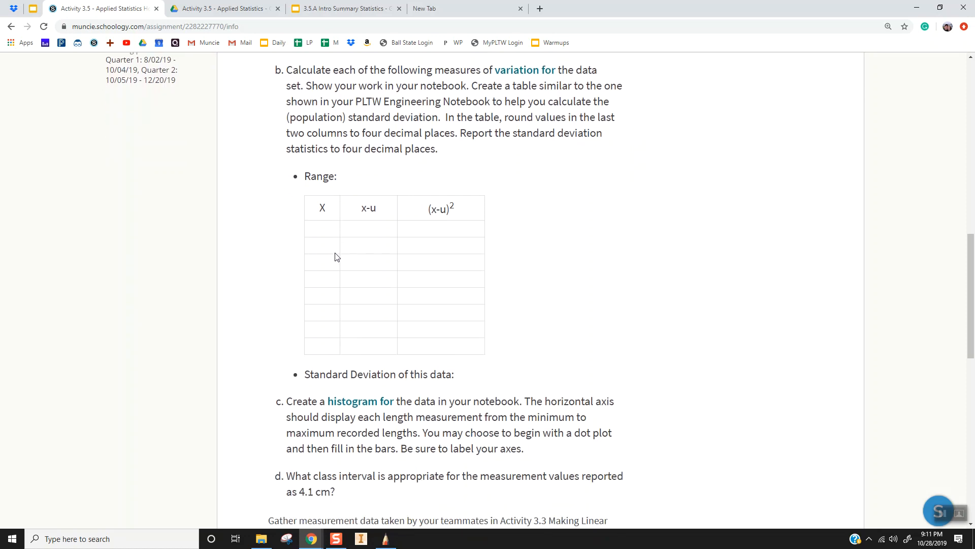
pyautogui.scroll(-2, 335, 257)
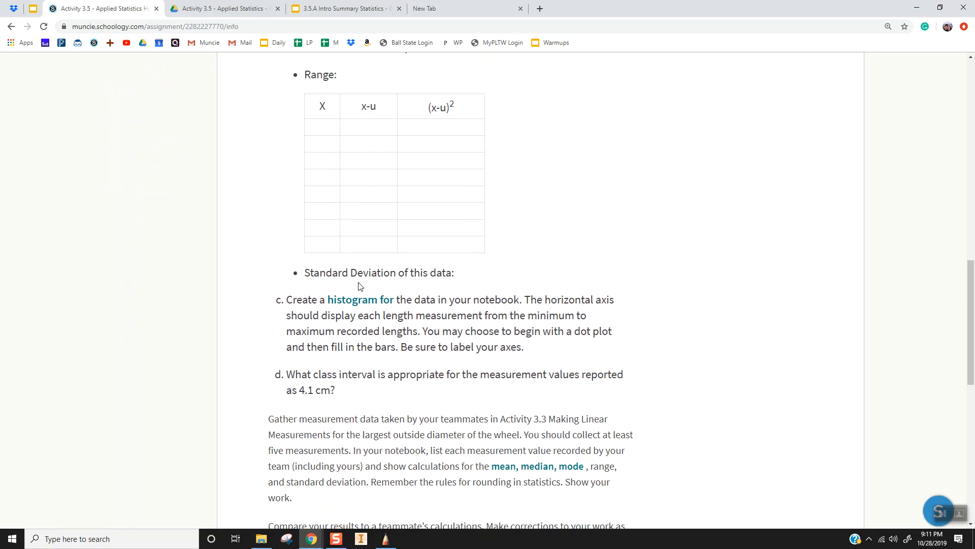
pyautogui.scroll(2, 358, 286)
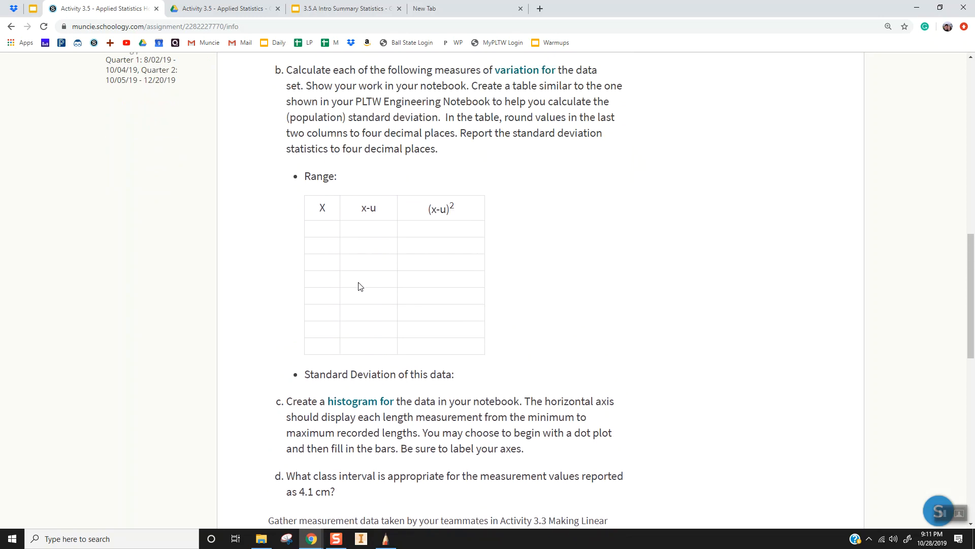
pyautogui.scroll(2, 358, 286)
pyautogui.scroll(-1, 359, 285)
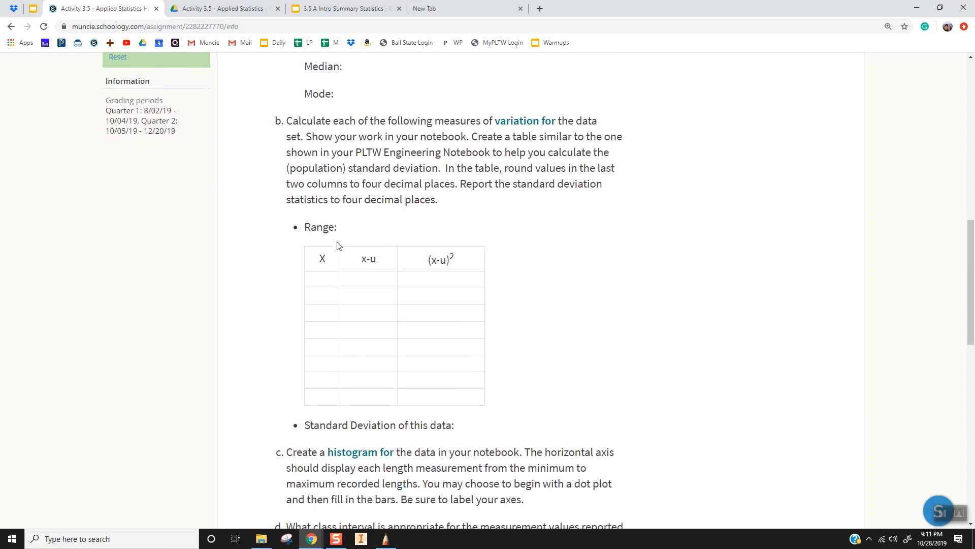
pyautogui.scroll(1, 301, 266)
pyautogui.scroll(-1, 301, 264)
pyautogui.moveTo(307, 262); pyautogui.dragTo(448, 392)
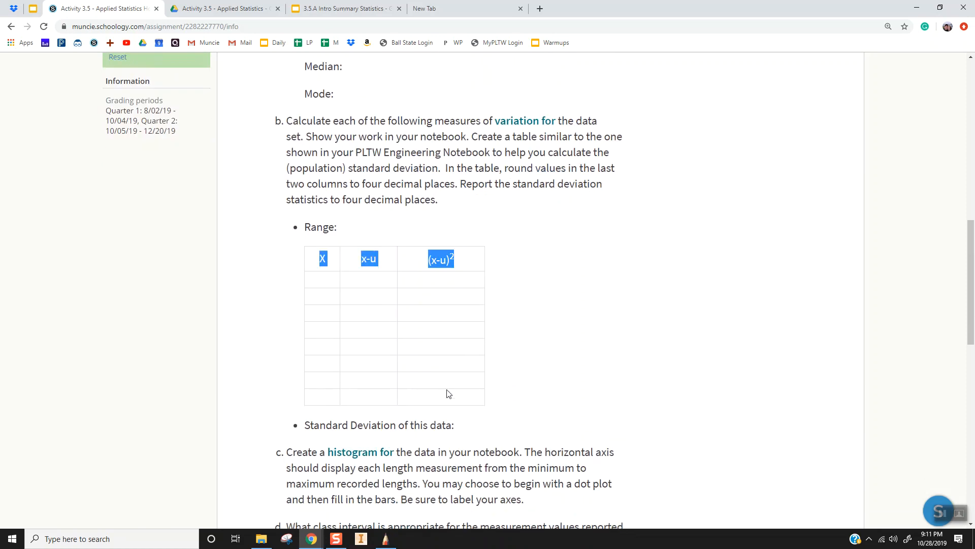
pyautogui.moveTo(325, 257); pyautogui.dragTo(419, 262)
pyautogui.click(420, 263)
# Step: Return to the Google Sheets data analysis spreadsheet and enter the column heading X in cell F1
pyautogui.hotkey('alt', 'Tab')
pyautogui.press('Tab')
pyautogui.click(459, 179)
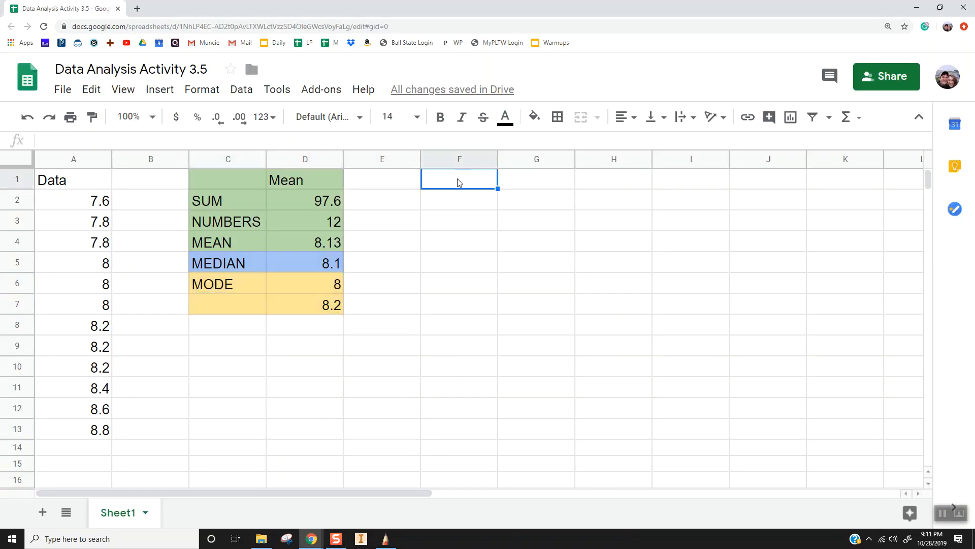
pyautogui.write('S')
pyautogui.press('BackSpace')
pyautogui.write('Z')
pyautogui.press('BackSpace')
pyautogui.write('X')
pyautogui.press('Return')
pyautogui.press('Up')
pyautogui.press('Right')
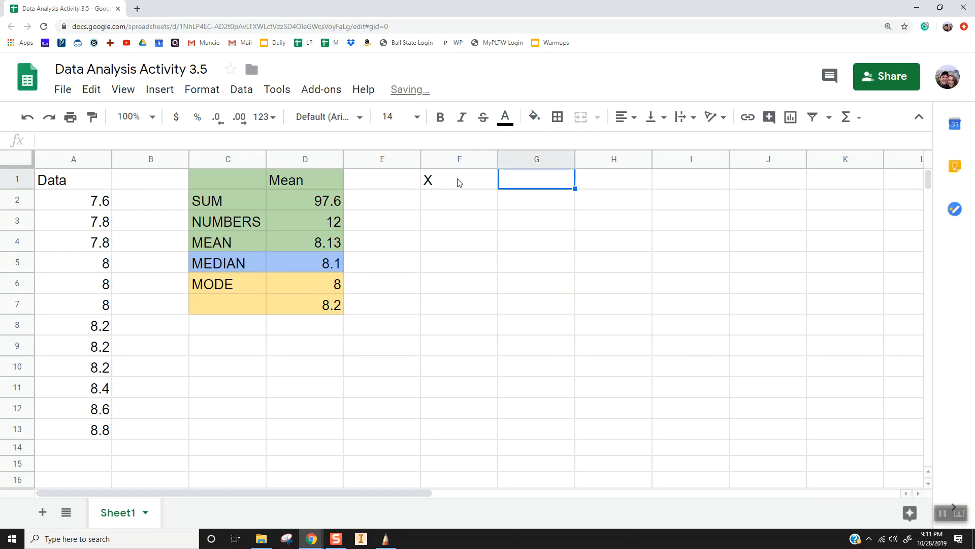
# Step: Check the assignment's table headings and enter the column heading x-u in cell G1
pyautogui.hotkey('alt', 'Tab')
pyautogui.hotkey('alt', 'Tab')
pyautogui.write('x-')
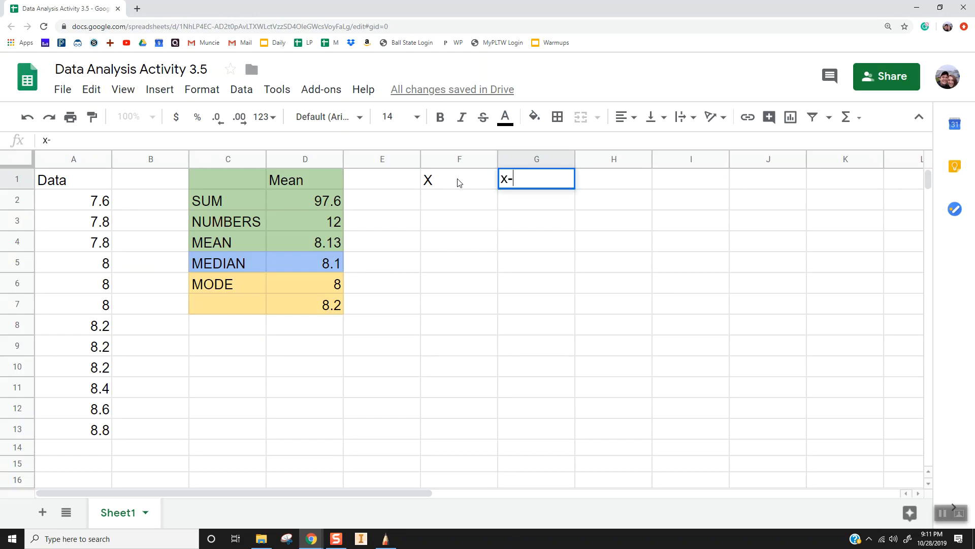
pyautogui.write('u')
pyautogui.press('Tab')
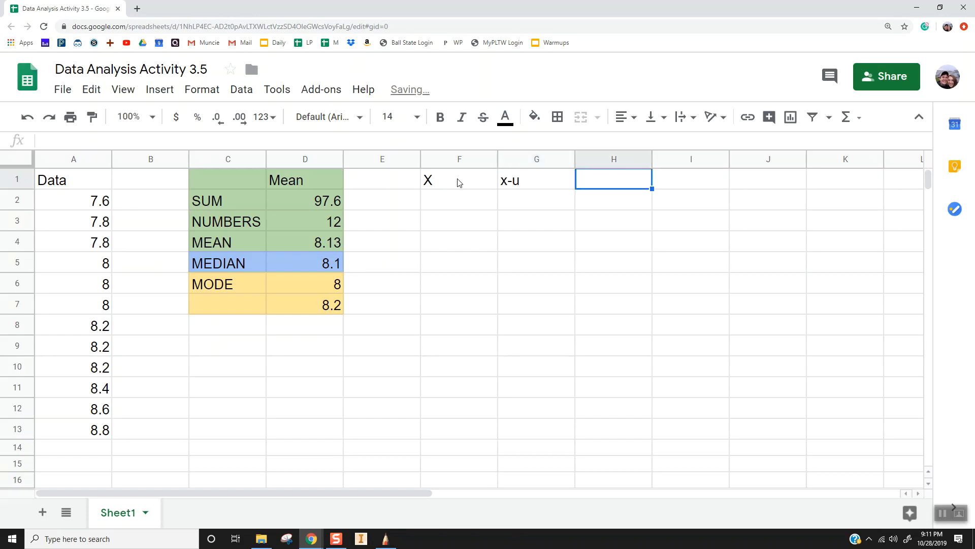
# Step: Enter (x-u) in cell H1 as the heading of the third standard deviation column
pyautogui.write('x-')
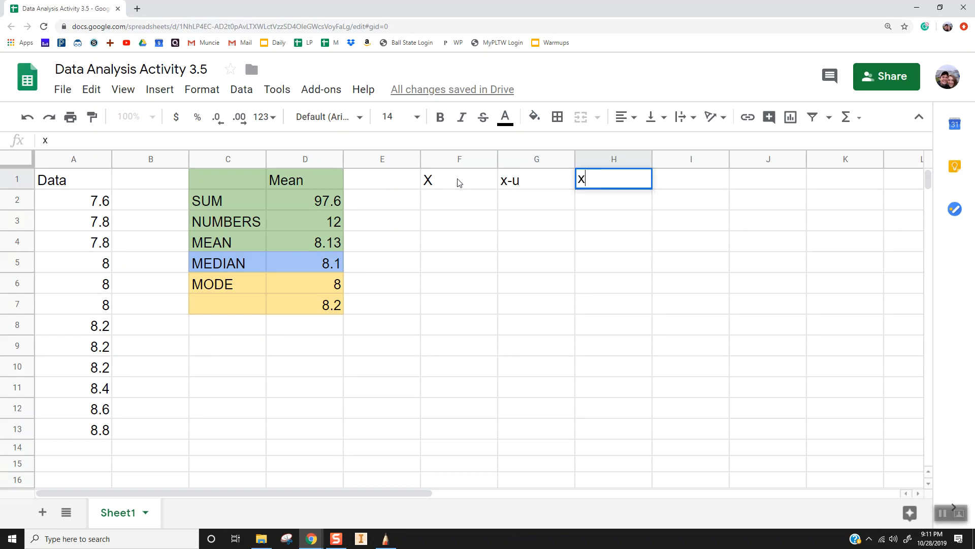
pyautogui.press('BackSpace')
pyautogui.press('BackSpace')
pyautogui.write(')')
pyautogui.press('BackSpace')
pyautogui.write('(x-u)')
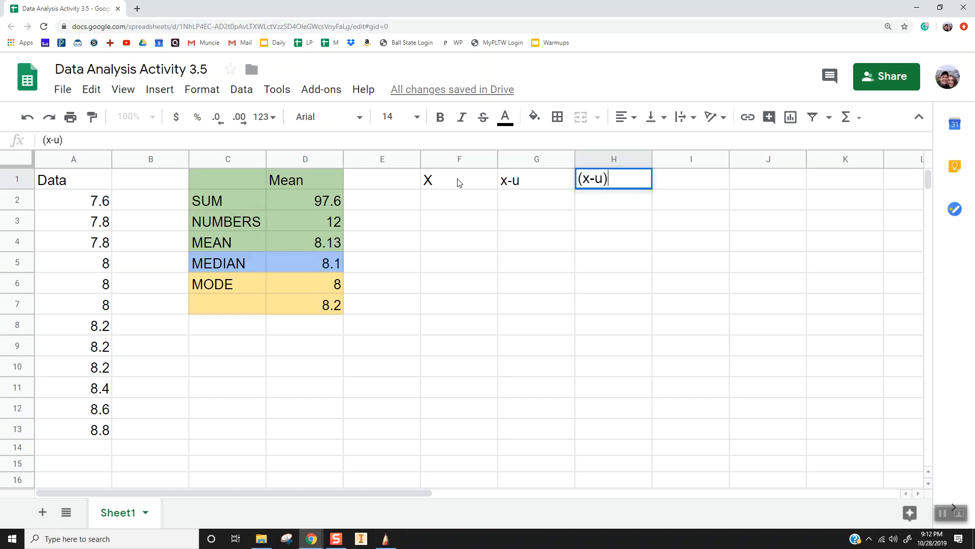
pyautogui.write('2')
pyautogui.press('BackSpace')
pyautogui.click(202, 89)
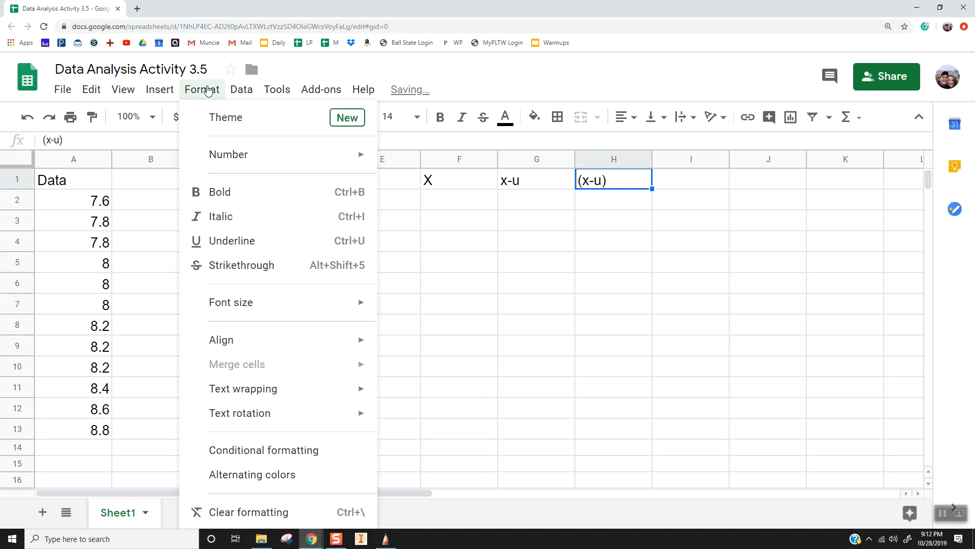
pyautogui.moveTo(305, 306)
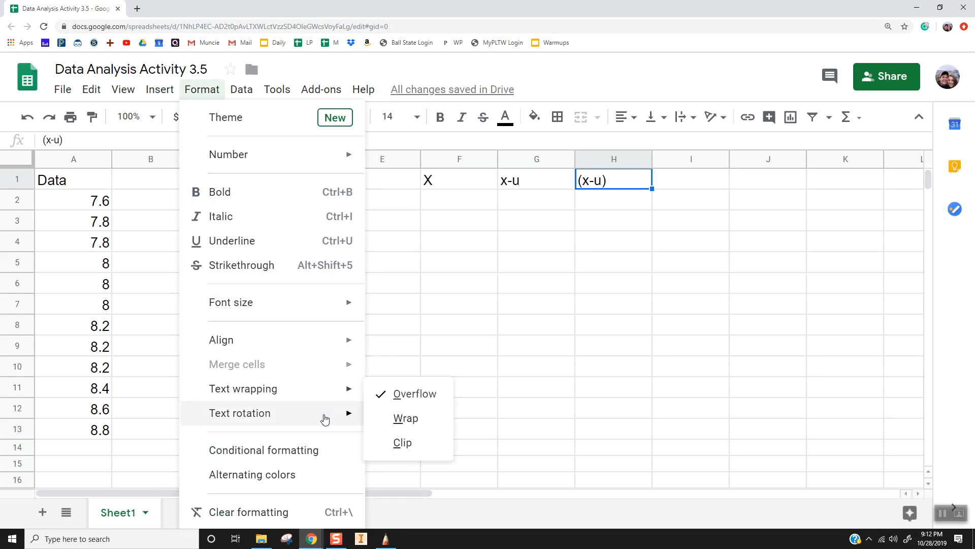
pyautogui.click(629, 180)
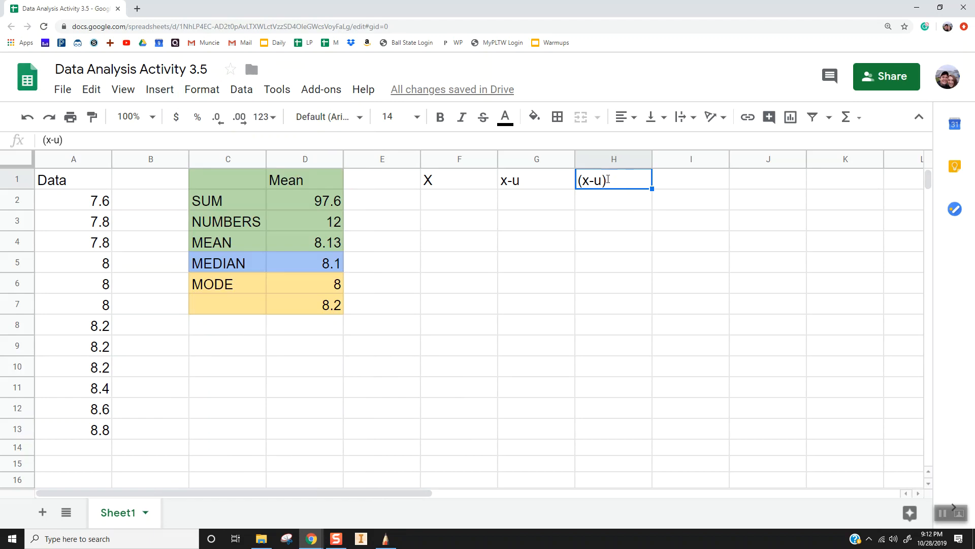
# Step: Append ^2 to the heading in cell H1 so that it reads (x-u)^2
pyautogui.doubleClick(608, 179)
pyautogui.write('^2')
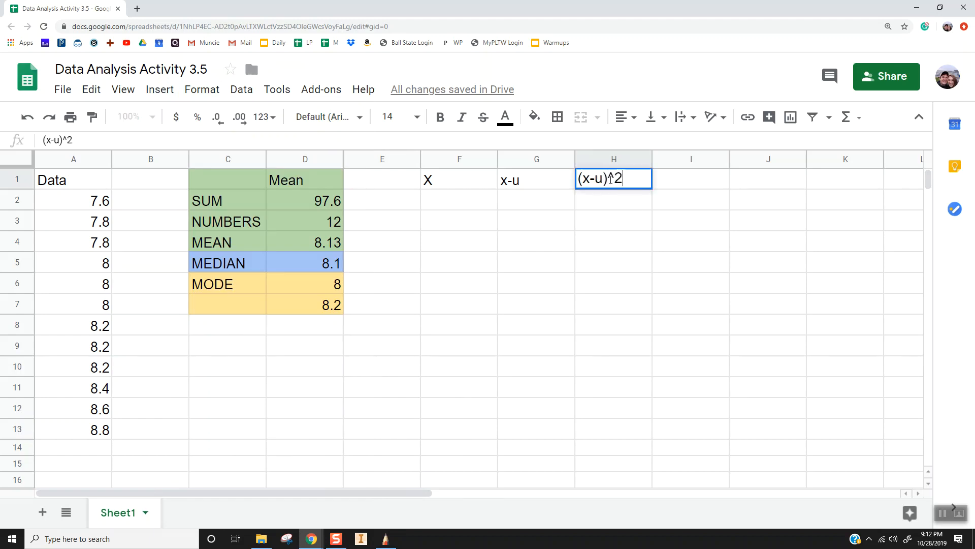
pyautogui.press('Return')
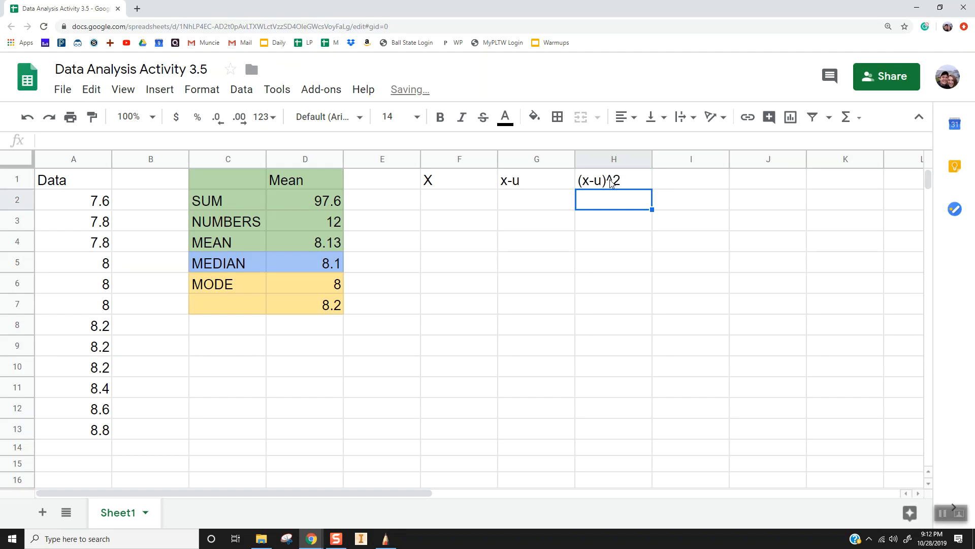
# Step: Fill the standard deviation table range F1:H13 with light red
pyautogui.moveTo(466, 182); pyautogui.dragTo(636, 433)
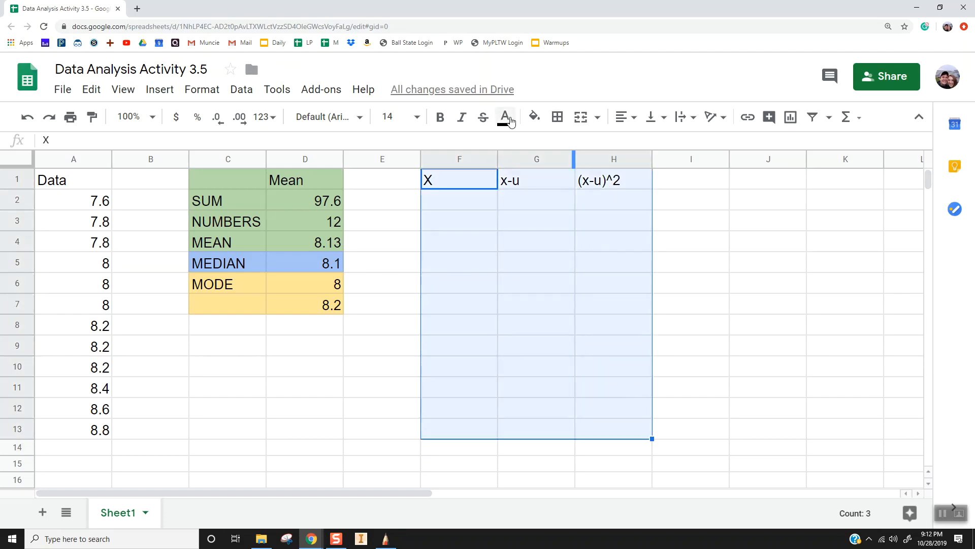
pyautogui.click(534, 117)
pyautogui.click(558, 227)
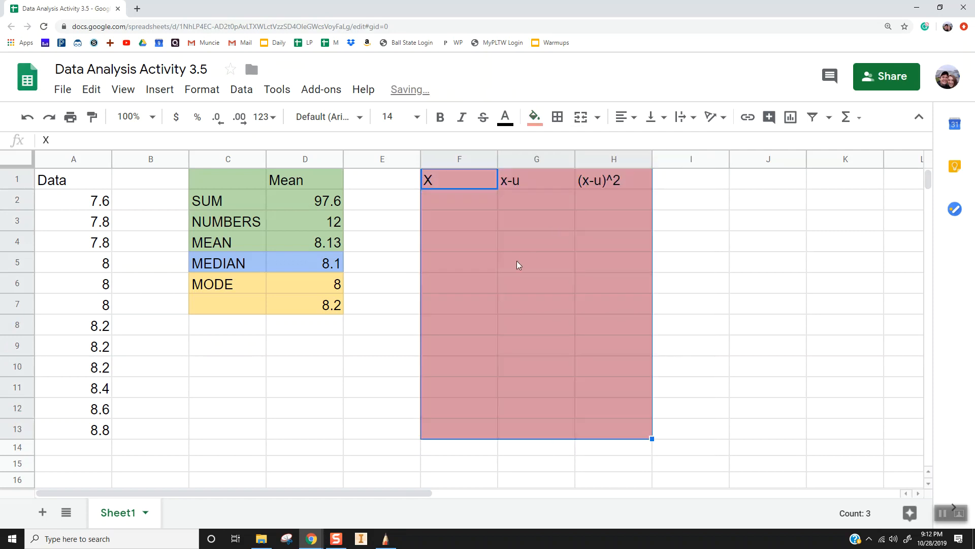
pyautogui.click(533, 116)
pyautogui.click(555, 213)
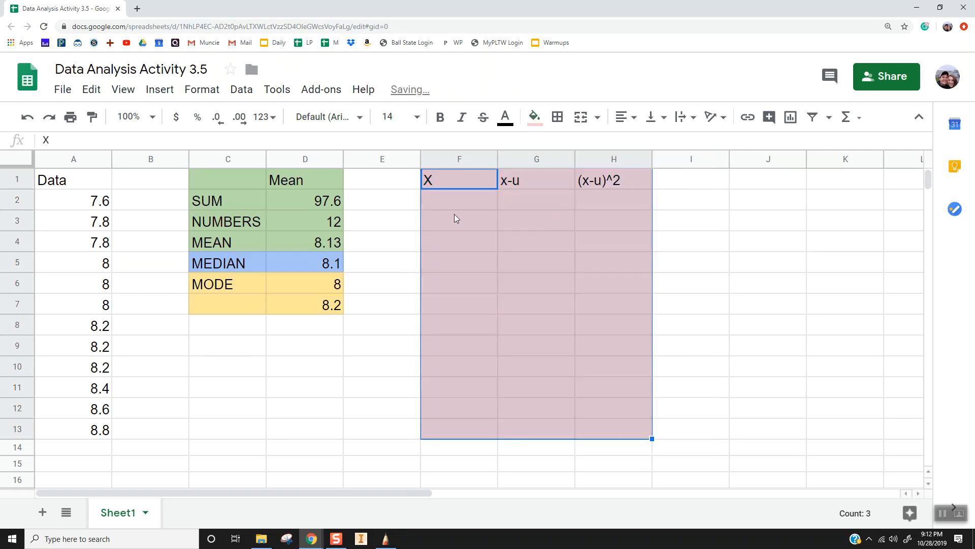
# Step: Copy the data values A2:A13 into the X column from F2, pasting values only to keep the red fill
pyautogui.click(459, 203)
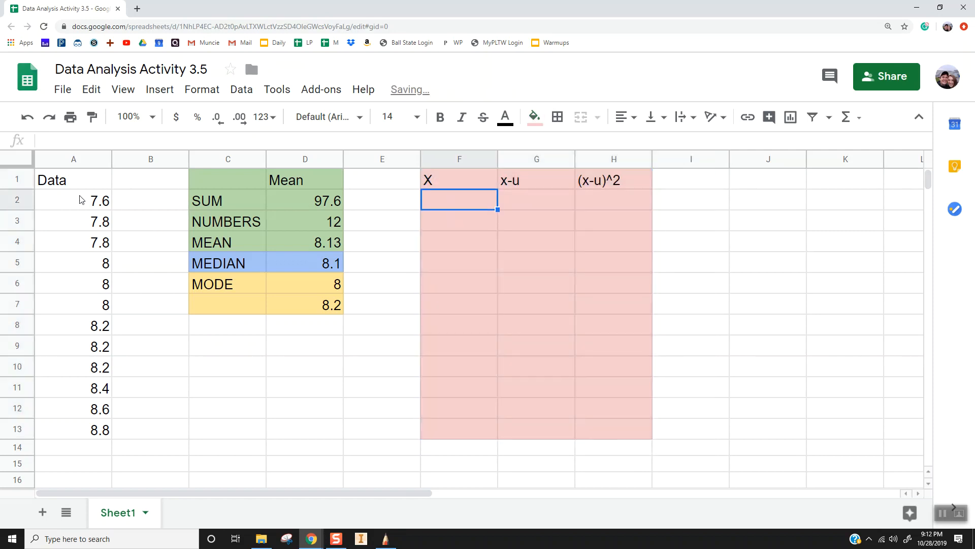
pyautogui.moveTo(81, 201); pyautogui.dragTo(99, 431)
pyautogui.hotkey('ctrl', 'c')
pyautogui.click(456, 198)
pyautogui.hotkey('ctrl', 'v')
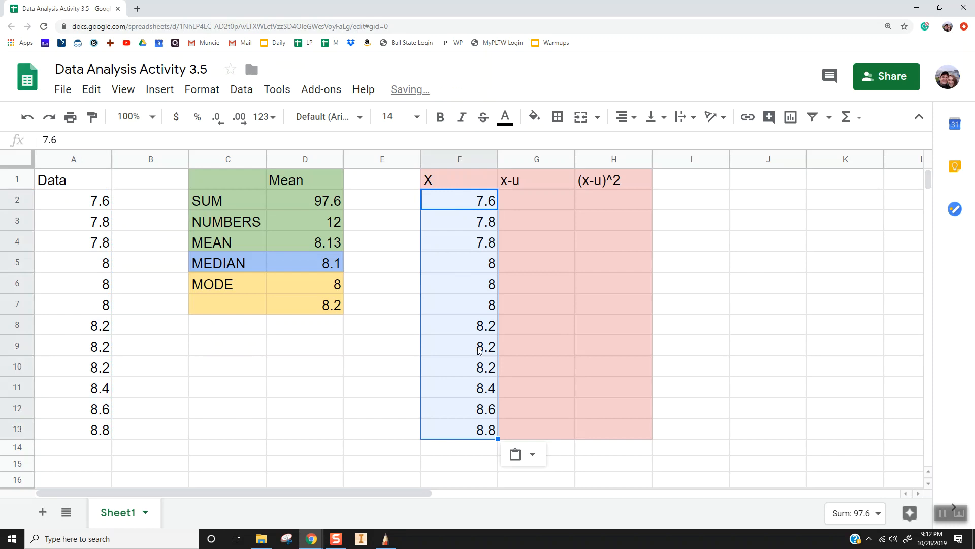
pyautogui.hotkey('ctrl', 'z')
pyautogui.hotkey('ctrl', 'shift', 'v')
# Step: Enter the formula =F2-D4 in cell G2 to subtract the mean from the first data value
pyautogui.click(545, 209)
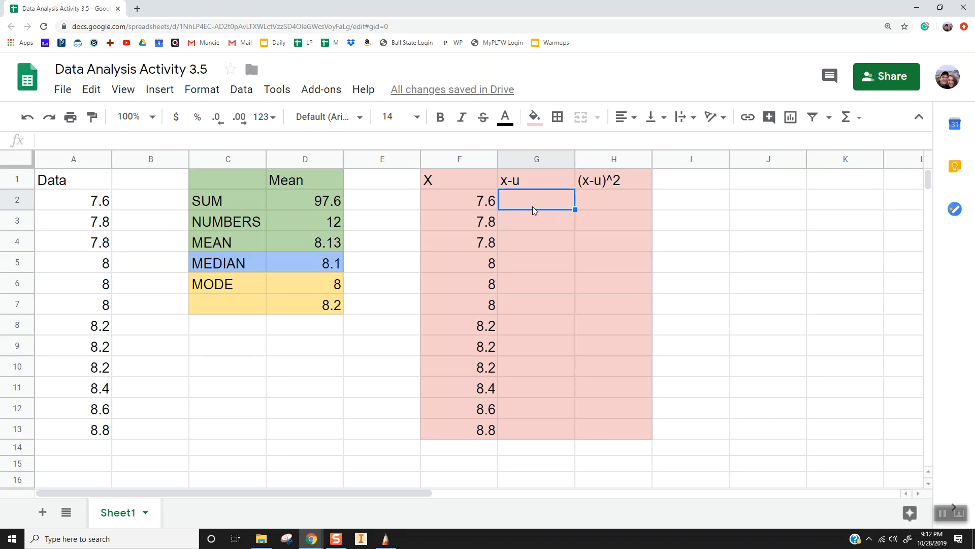
pyautogui.write('=')
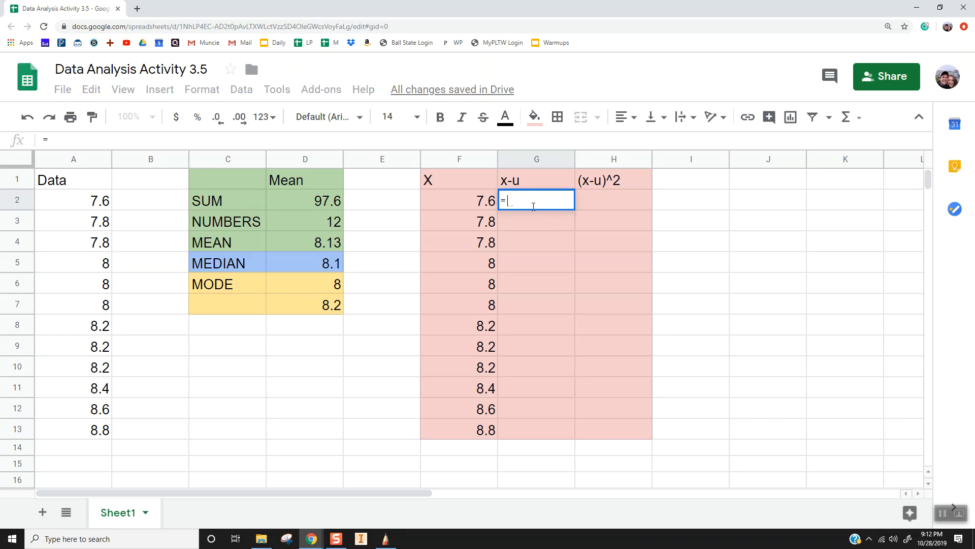
pyautogui.click(482, 204)
pyautogui.write('-')
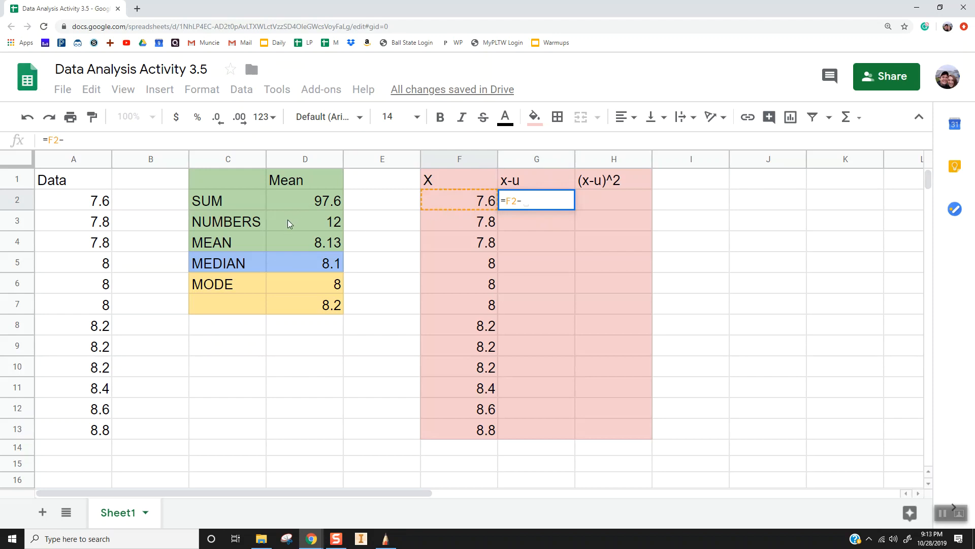
pyautogui.click(298, 241)
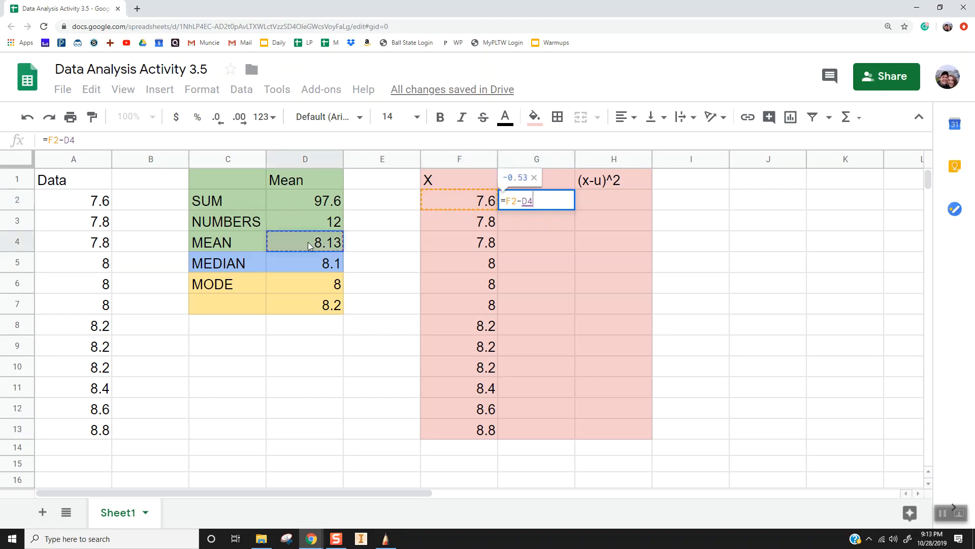
pyautogui.press('Return')
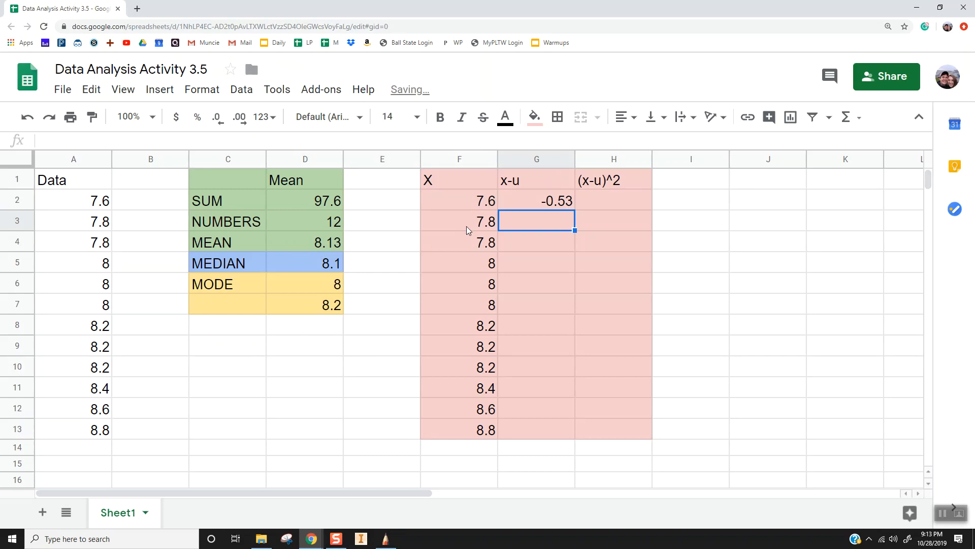
# Step: Try to fill the G2 formula down through G13, inspect its D4 reference, and undo the fill
pyautogui.click(537, 205)
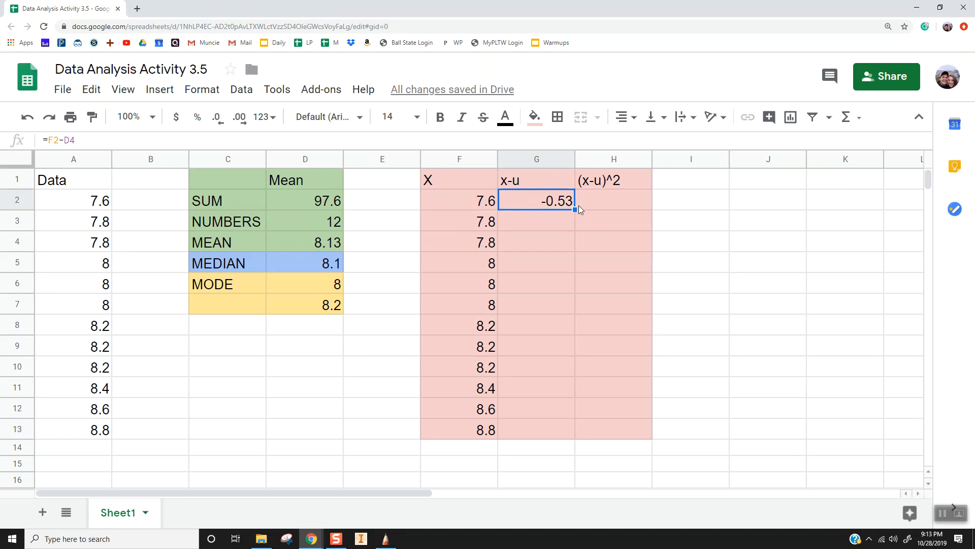
pyautogui.moveTo(575, 209); pyautogui.dragTo(572, 429)
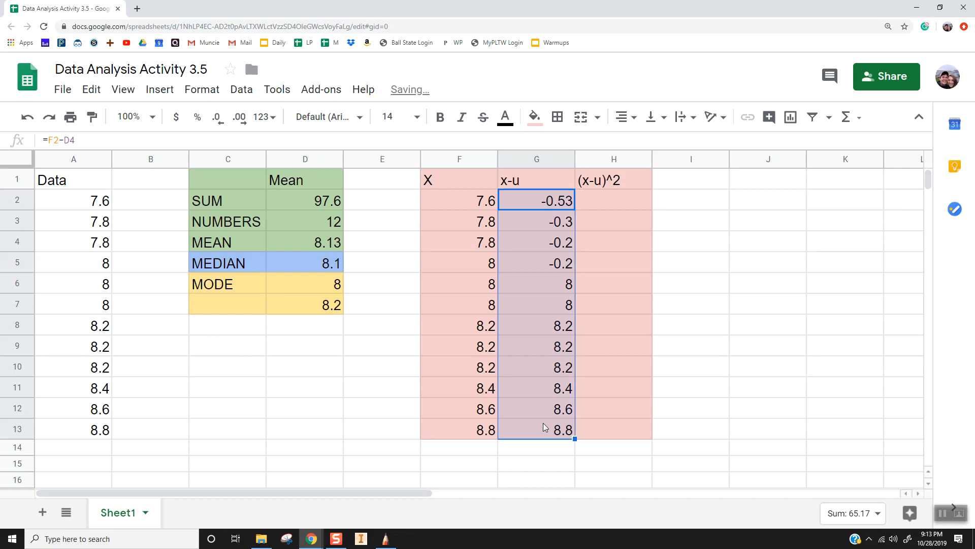
pyautogui.click(543, 202)
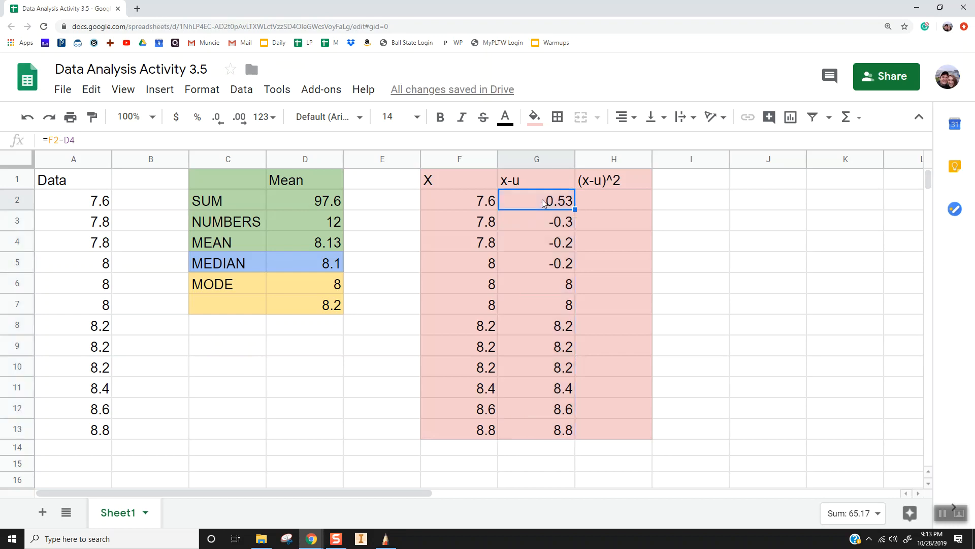
pyautogui.doubleClick(544, 204)
pyautogui.moveTo(534, 202); pyautogui.dragTo(529, 201)
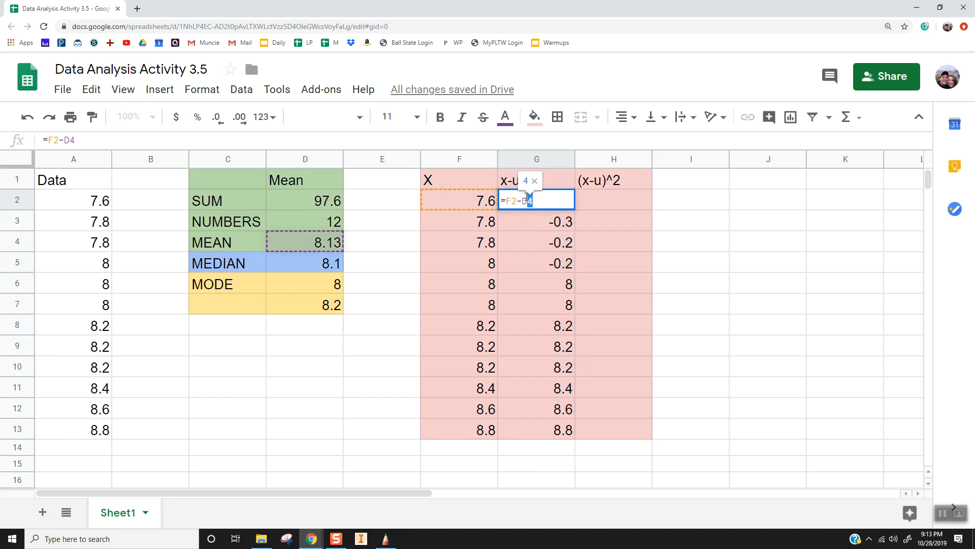
pyautogui.moveTo(567, 285); pyautogui.dragTo(564, 268)
pyautogui.hotkey('ctrl', 'z')
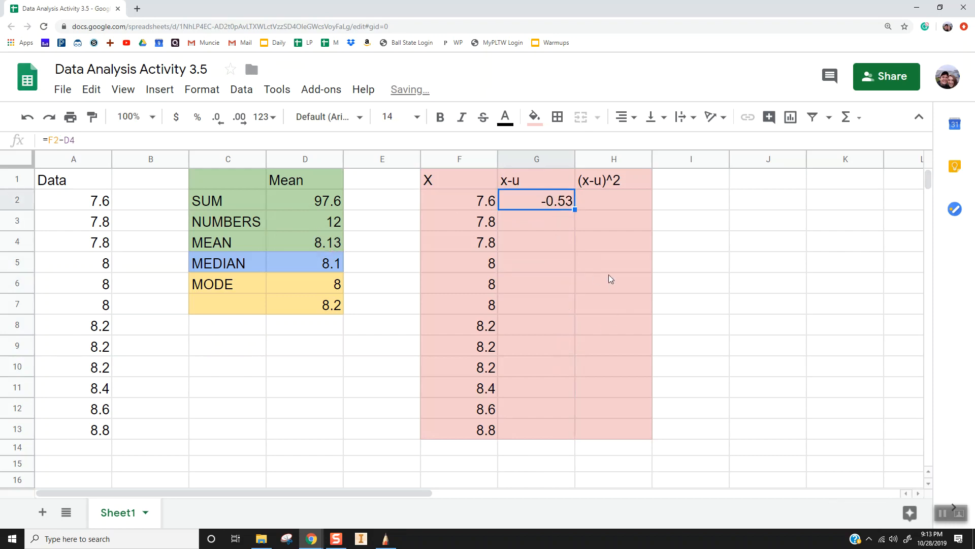
# Step: Change the formula in G2 to =F2-8.13 and fill it down through G13
pyautogui.doubleClick(562, 198)
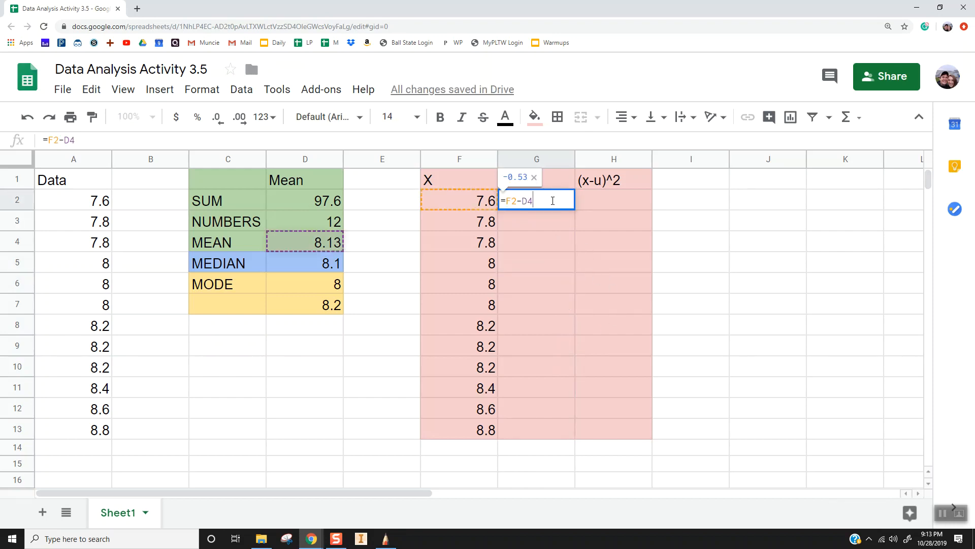
pyautogui.press('BackSpace')
pyautogui.press('BackSpace')
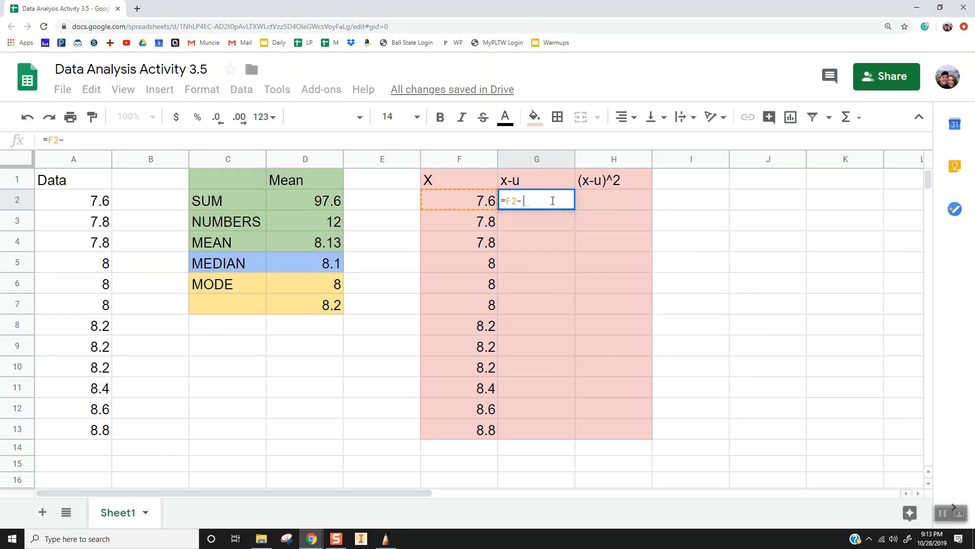
pyautogui.write('$D$4')
pyautogui.press('Return')
pyautogui.click(546, 202)
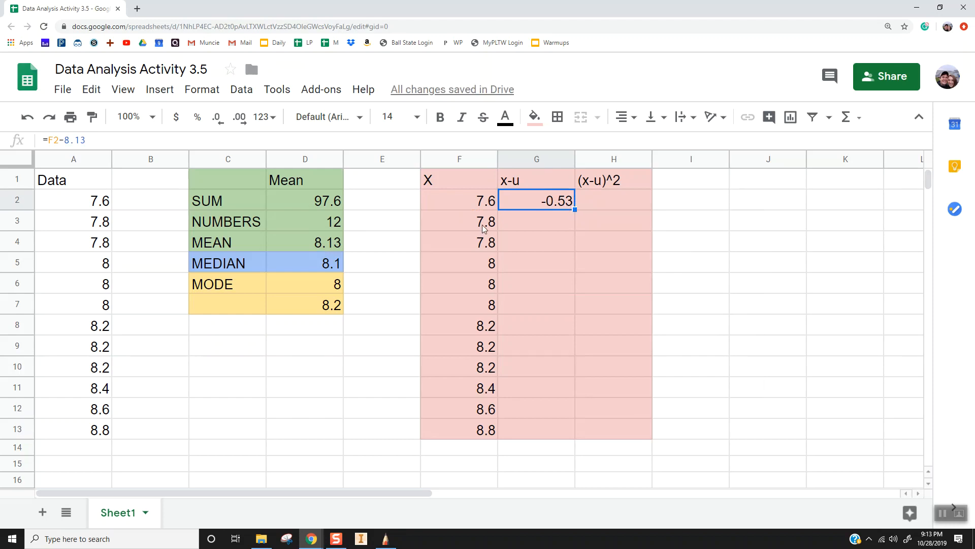
pyautogui.moveTo(575, 206); pyautogui.dragTo(571, 429)
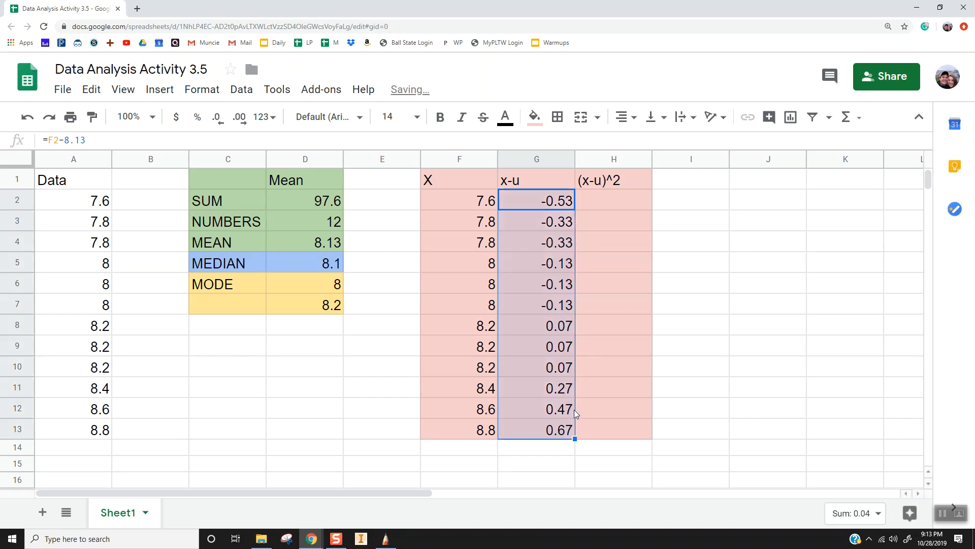
# Step: Examine the filled x-u formulas in cells G7, G2 and G12 to compare their references
pyautogui.click(535, 308)
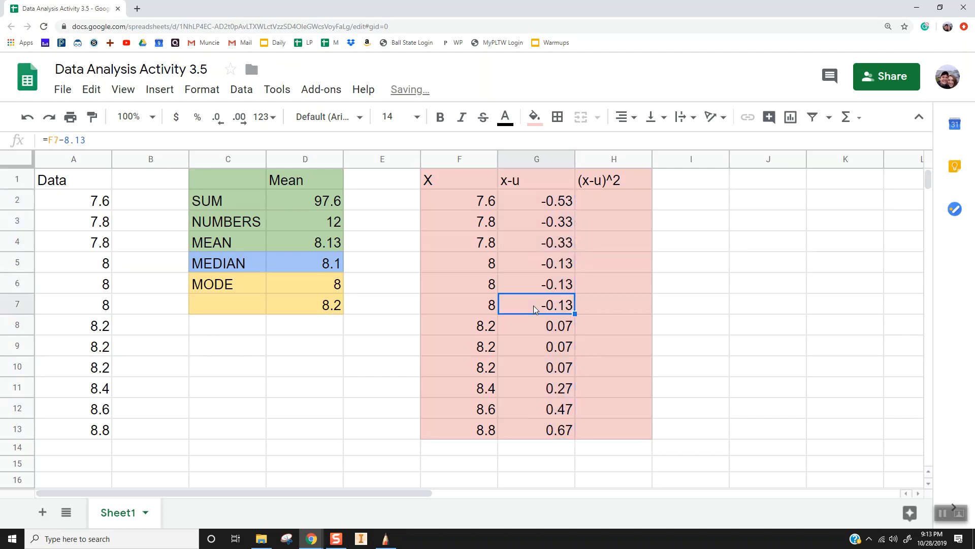
pyautogui.doubleClick(554, 203)
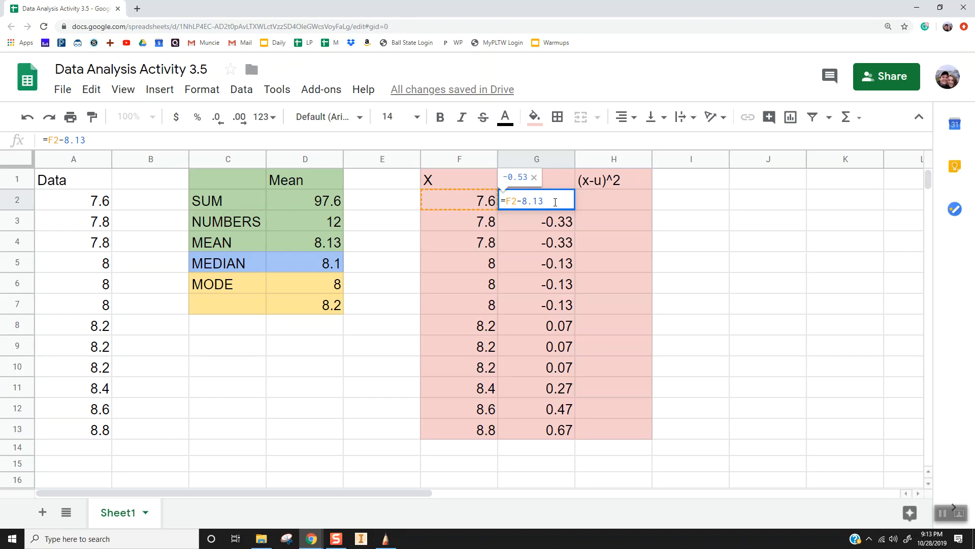
pyautogui.click(535, 406)
pyautogui.doubleClick(535, 406)
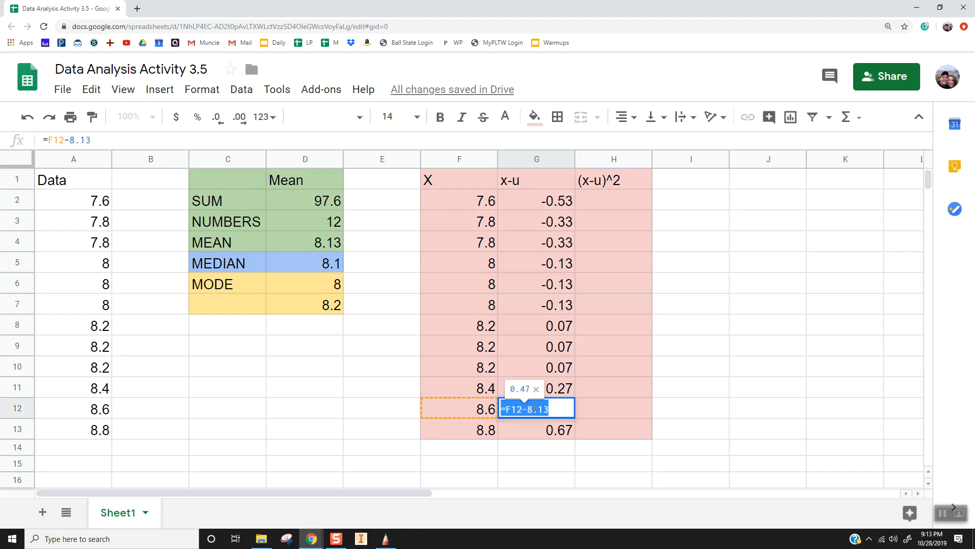
pyautogui.click(560, 409)
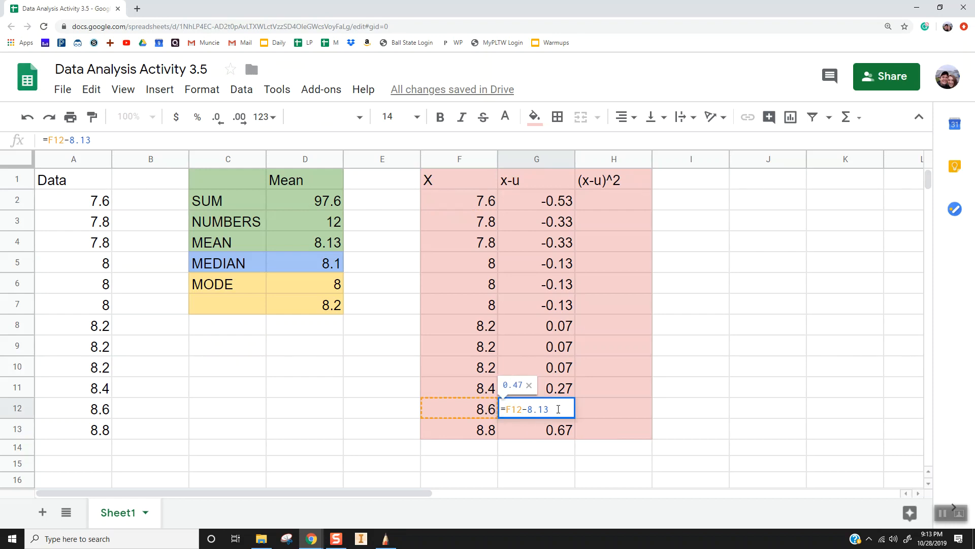
pyautogui.press('Return')
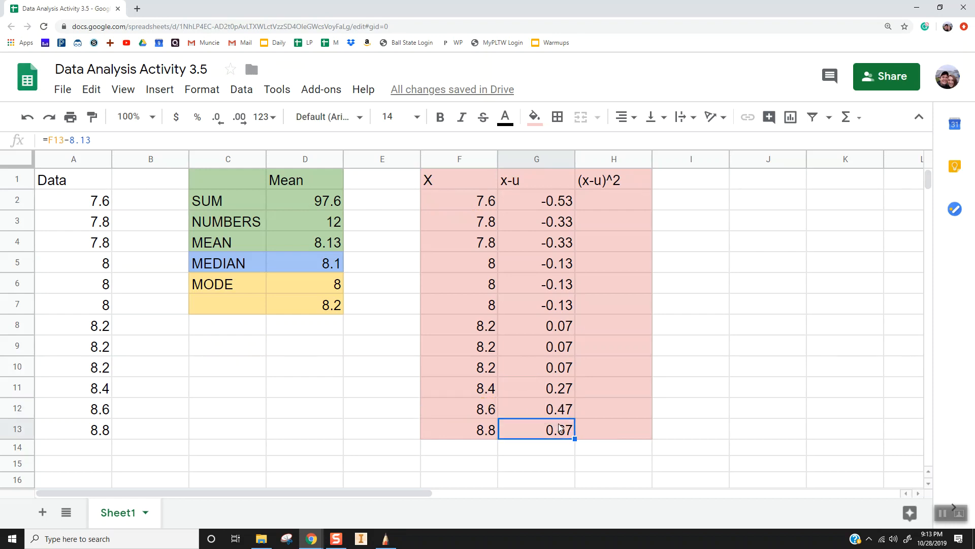
# Step: Enter the formula =G2^2 in cell H2 to square the first deviation from the mean
pyautogui.click(609, 193)
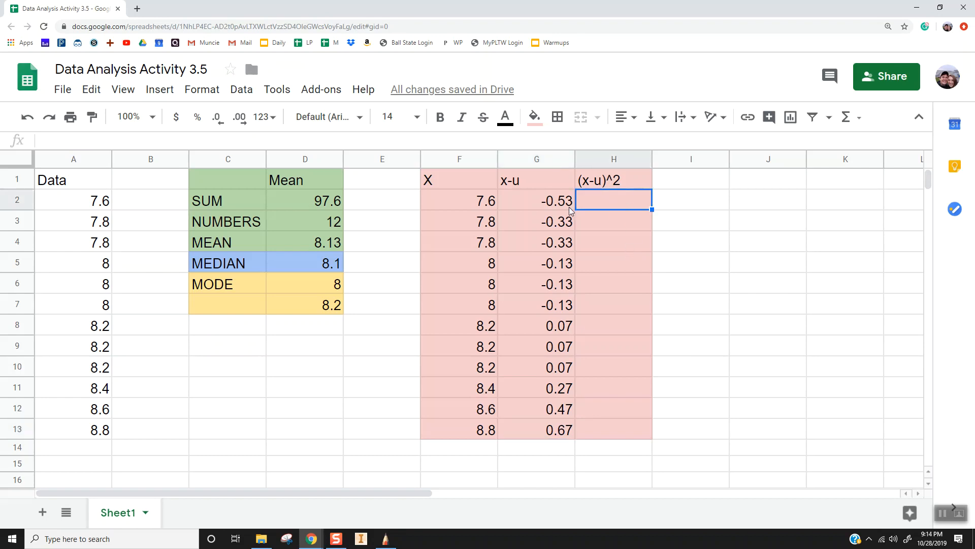
pyautogui.doubleClick(589, 203)
pyautogui.write('=')
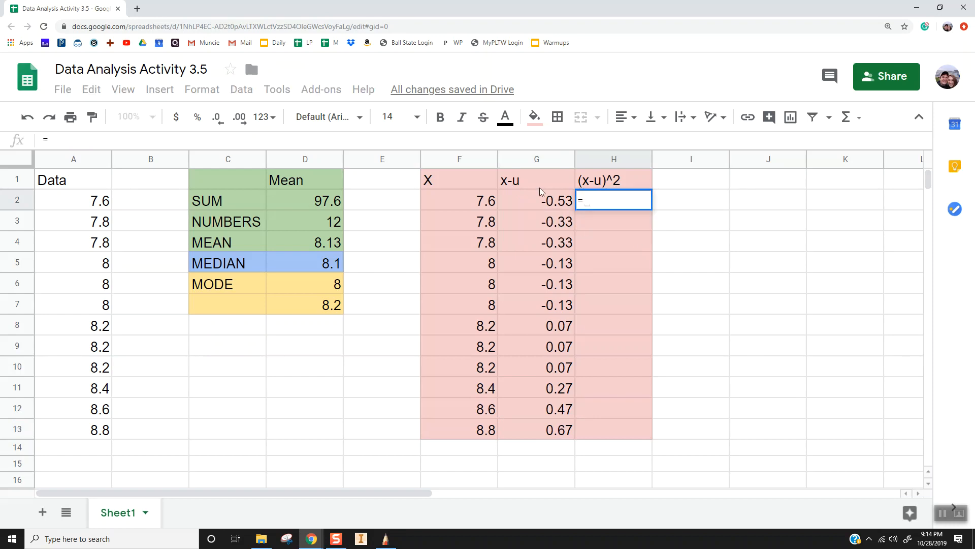
pyautogui.click(544, 203)
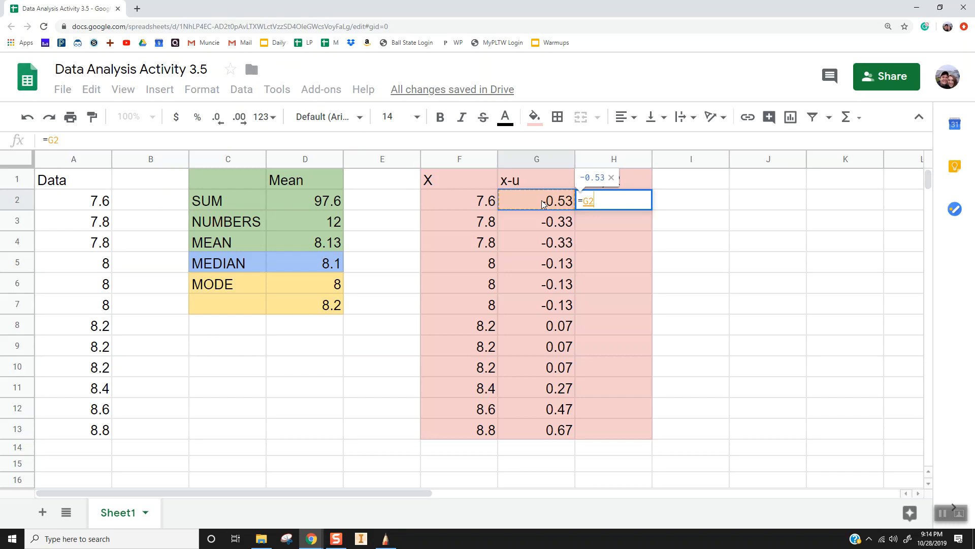
pyautogui.write('^')
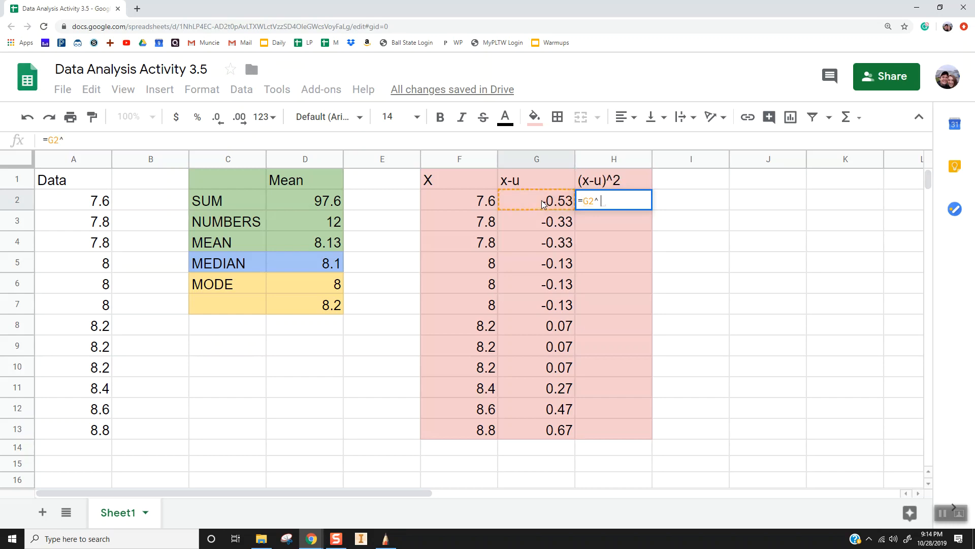
pyautogui.write('2')
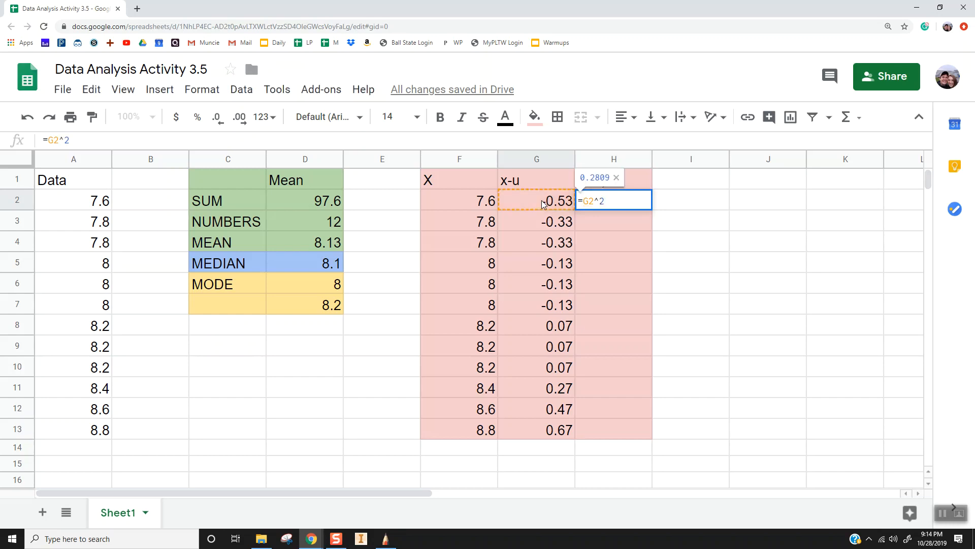
pyautogui.press('Return')
# Step: Fill the H2 formula down through H13 and reduce those cells to two decimal places
pyautogui.click(641, 207)
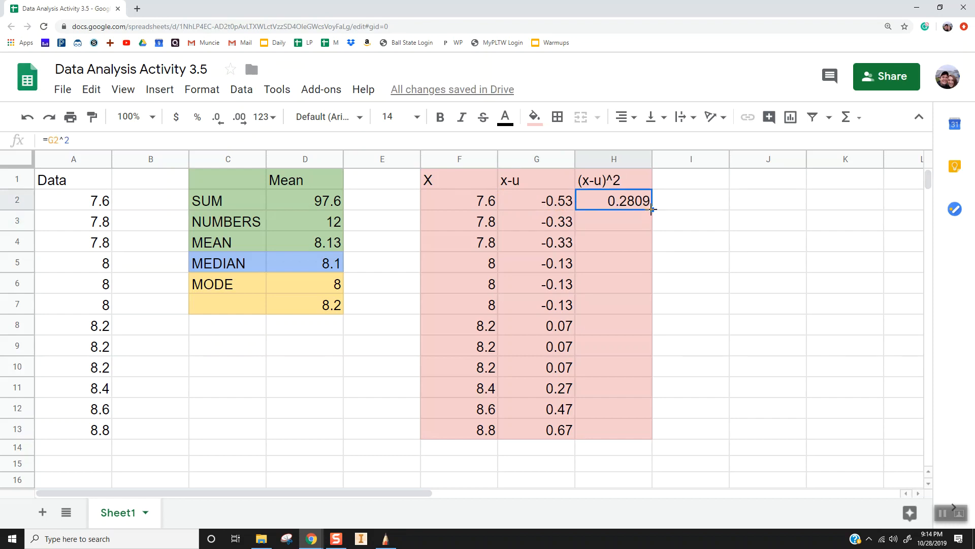
pyautogui.moveTo(652, 209); pyautogui.dragTo(645, 437)
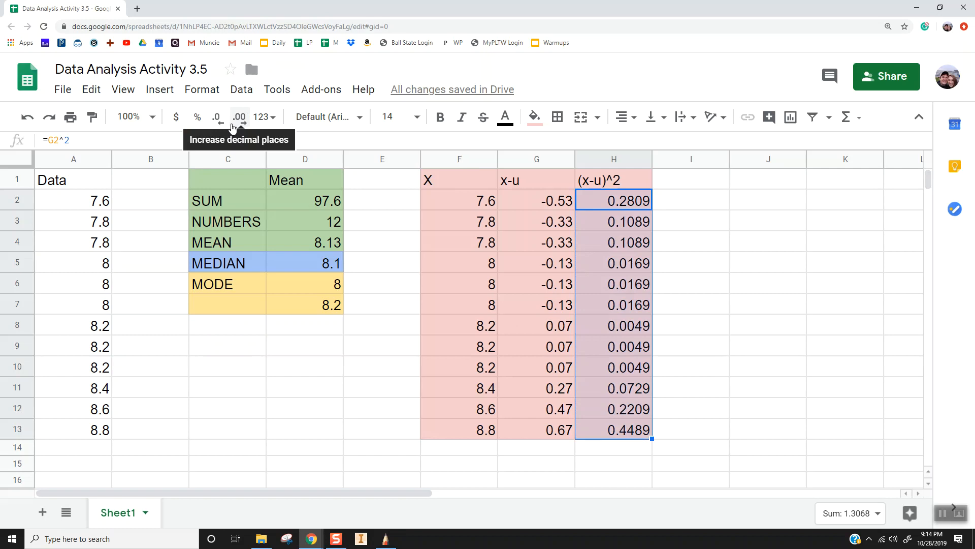
pyautogui.click(217, 120)
pyautogui.click(216, 120)
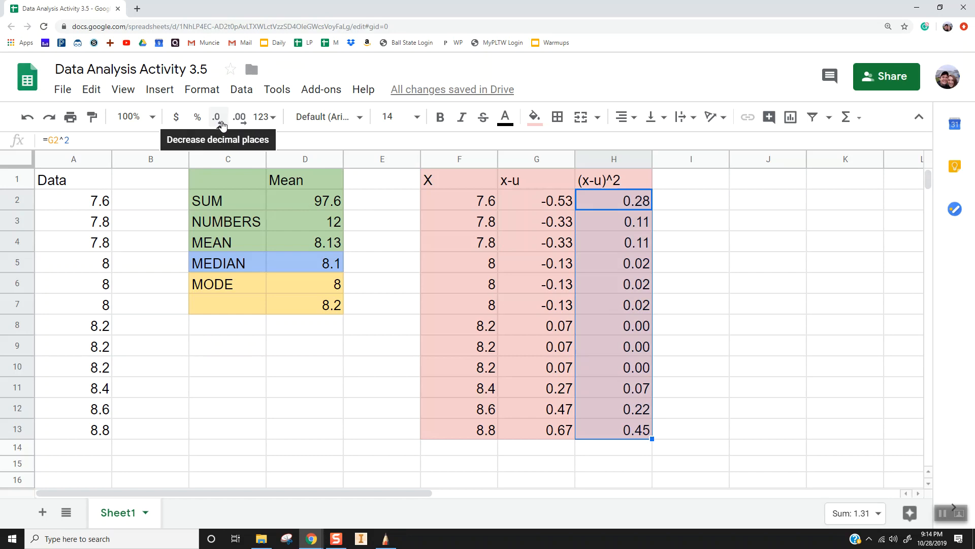
# Step: Enter the label STD.DEV in cell G14, below the x-u column
pyautogui.click(546, 453)
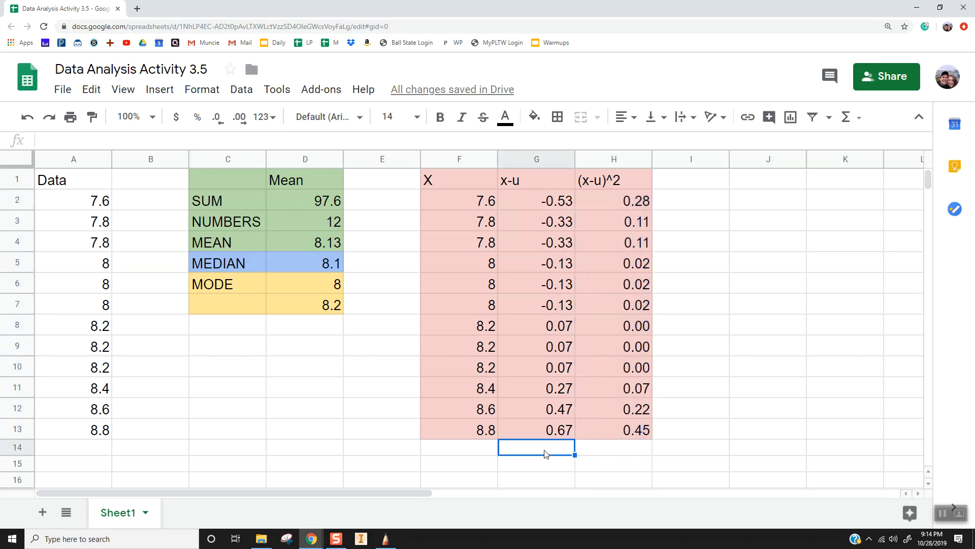
pyautogui.hotkey('alt', 'Tab')
pyautogui.hotkey('alt', 'Tab')
pyautogui.write('ST')
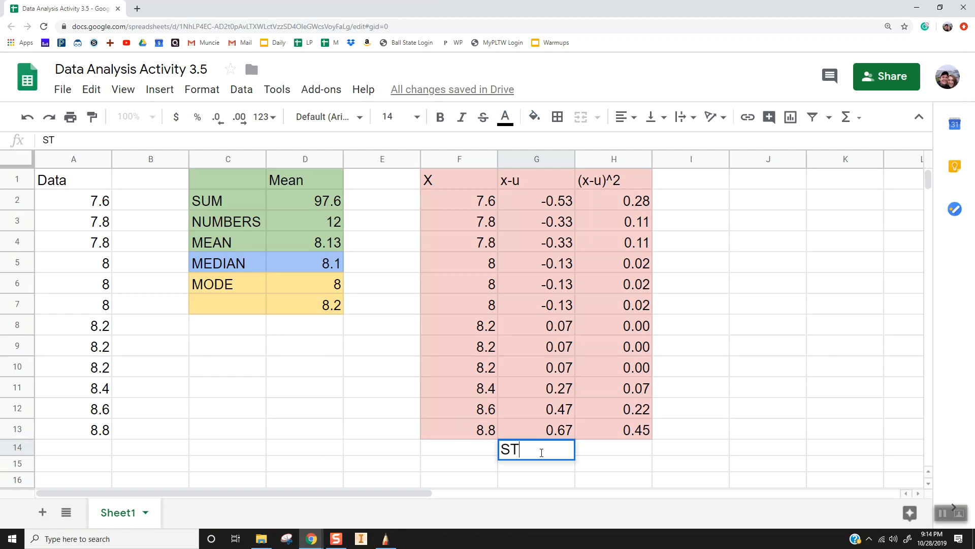
pyautogui.write('D.DEV')
pyautogui.press('Tab')
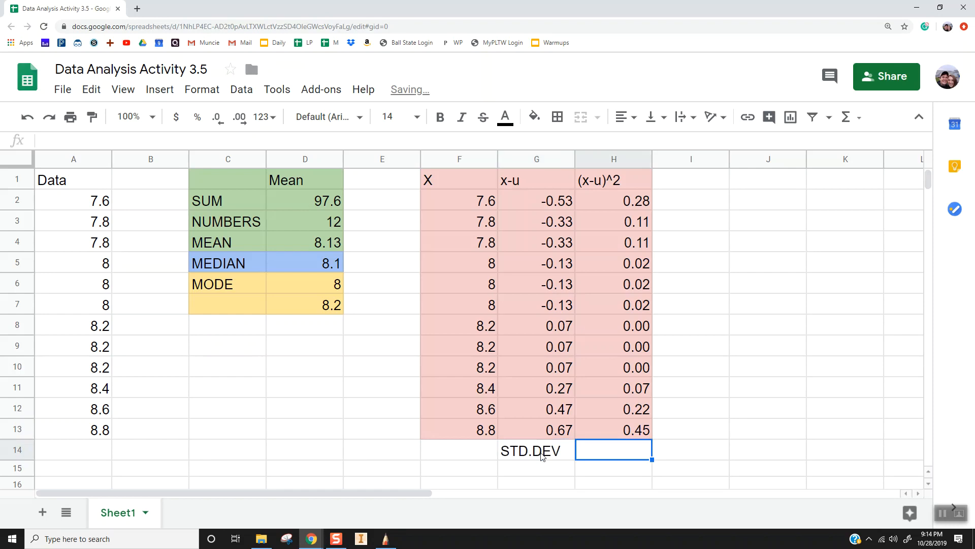
pyautogui.write('=')
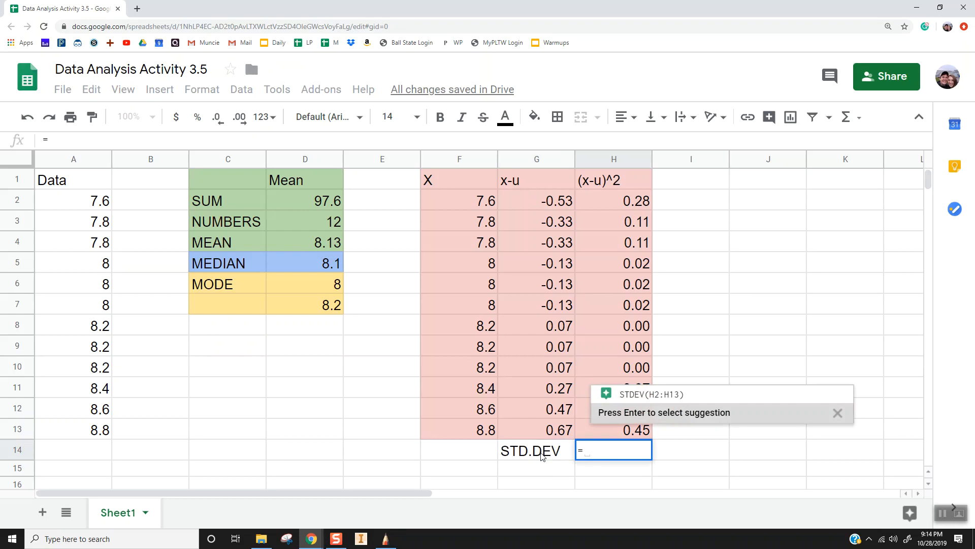
pyautogui.write('sqrt')
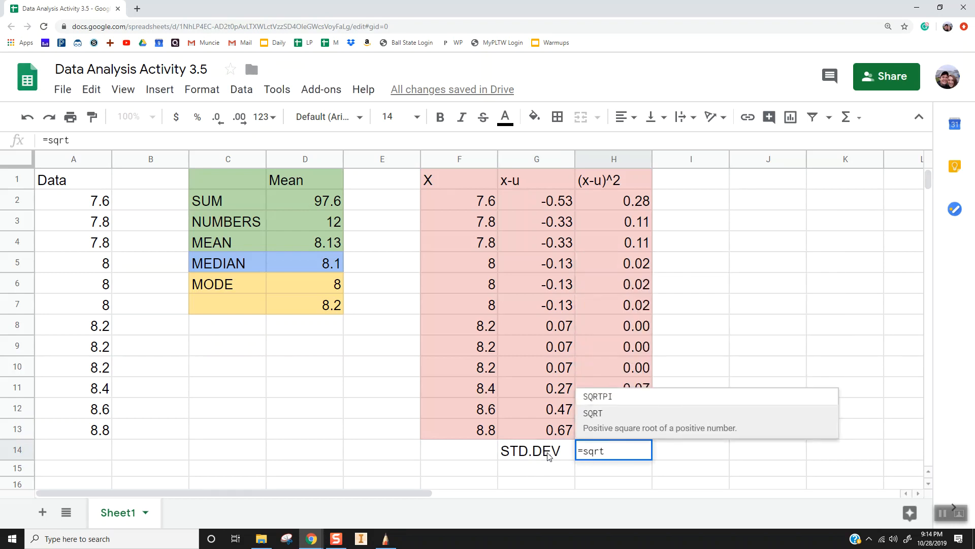
pyautogui.write('(')
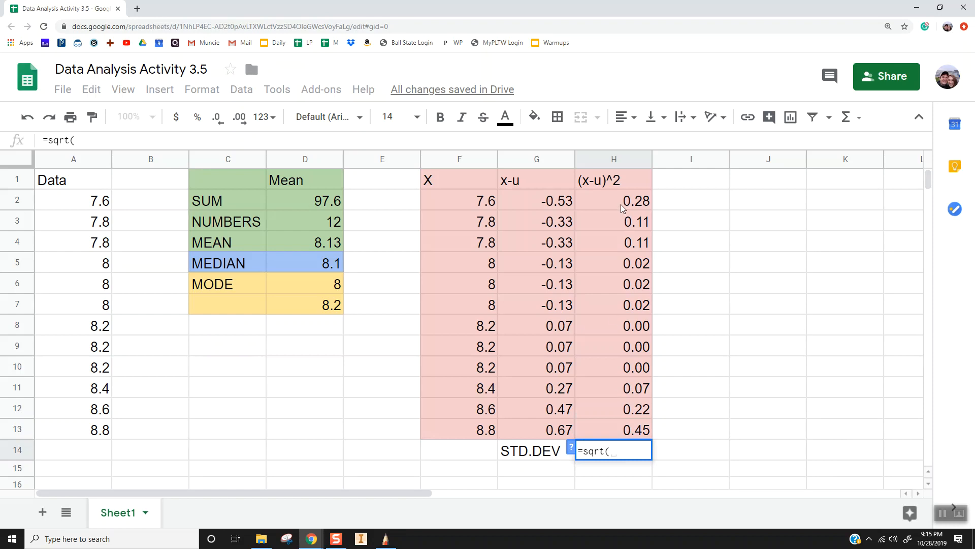
pyautogui.moveTo(621, 204); pyautogui.dragTo(638, 430)
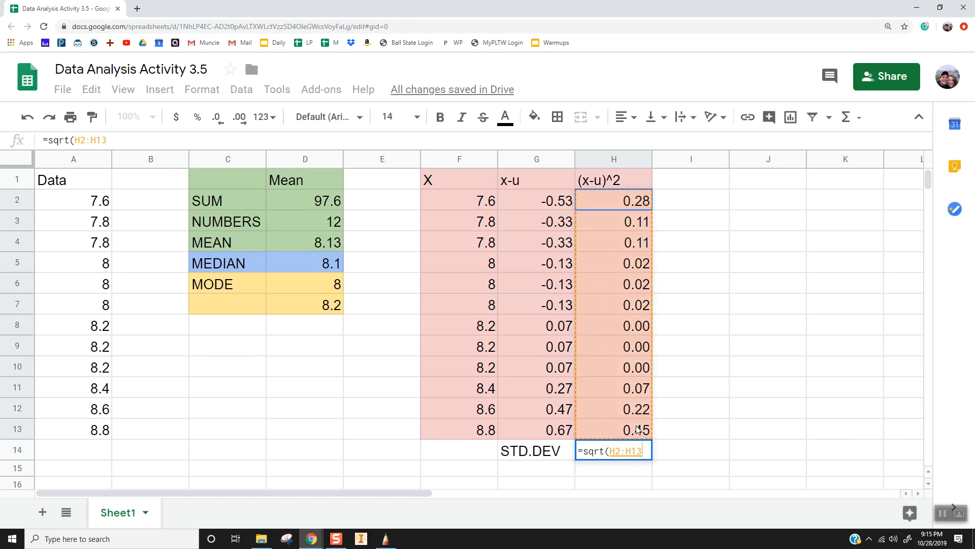
pyautogui.click(611, 451)
pyautogui.moveTo(644, 452); pyautogui.dragTo(570, 452)
pyautogui.press('BackSpace')
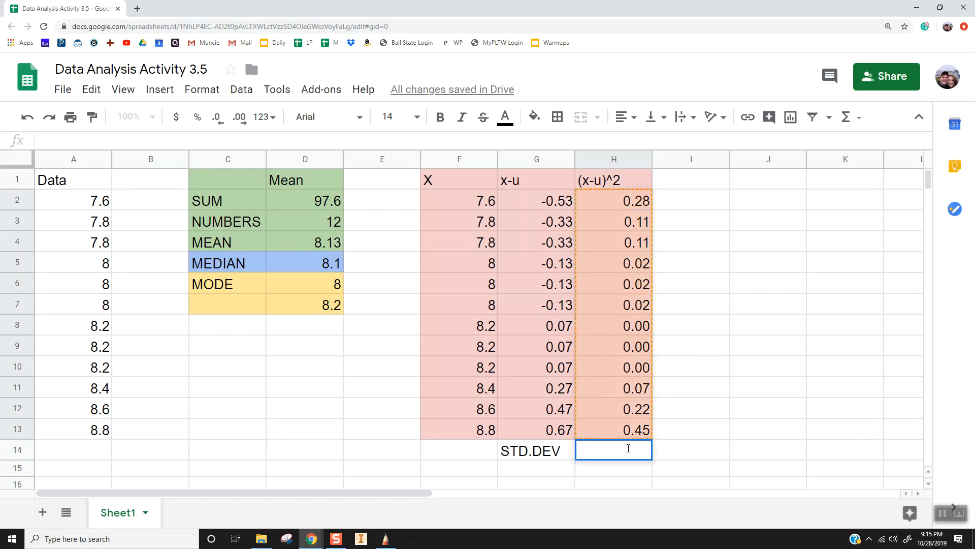
# Step: Replace the label in cell G14 with SUM
pyautogui.click(539, 449)
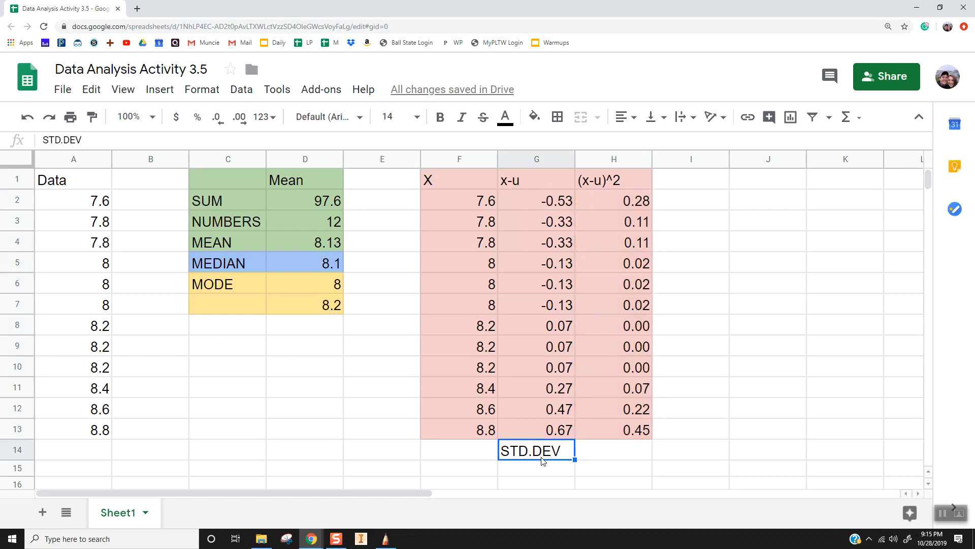
pyautogui.doubleClick(542, 458)
pyautogui.doubleClick(543, 452)
pyautogui.tripleClick(542, 452)
pyautogui.write('SI')
pyautogui.press('BackSpace')
pyautogui.write('UM')
pyautogui.press('Return')
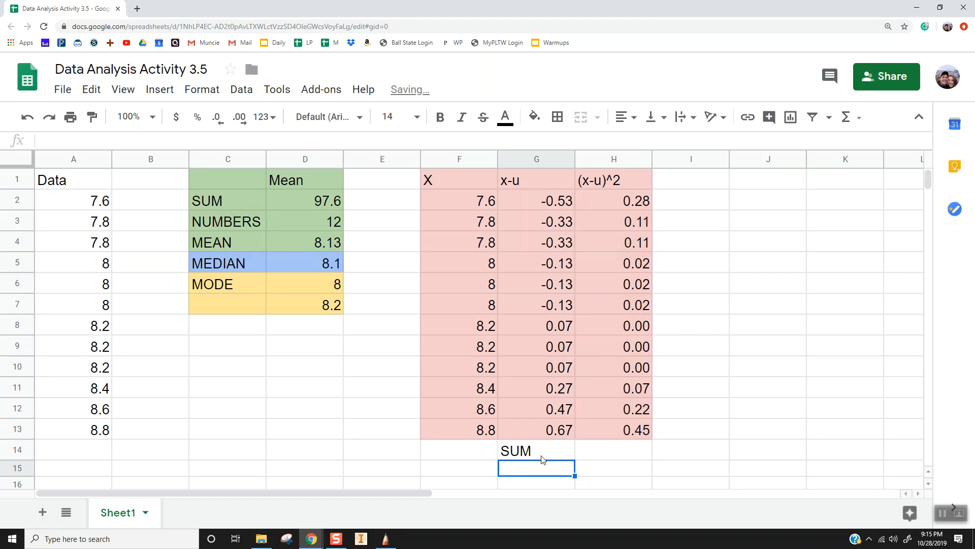
# Step: Enter the formula =SUM(H2:H13) in cell H14 to total the squared deviations
pyautogui.press('Up')
pyautogui.press('Right')
pyautogui.write('=')
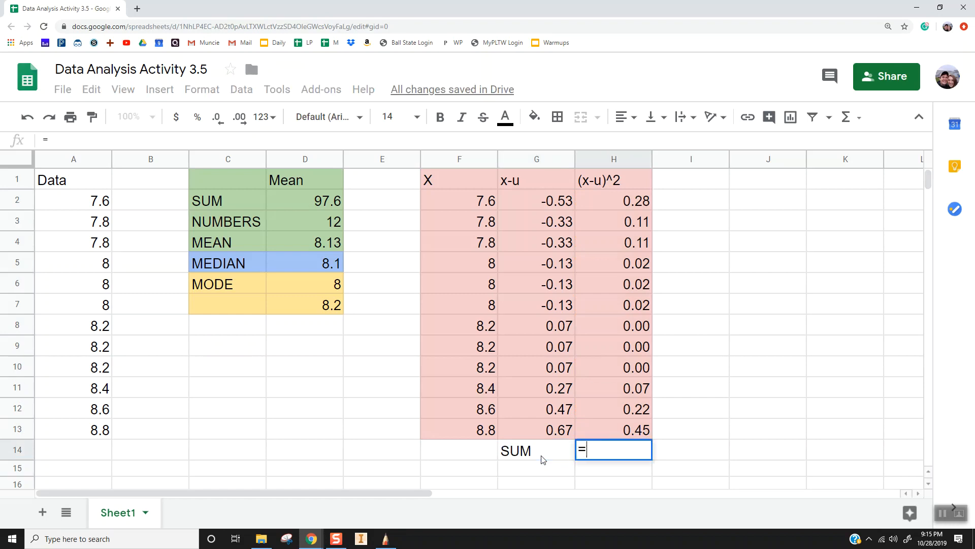
pyautogui.write('SUM')
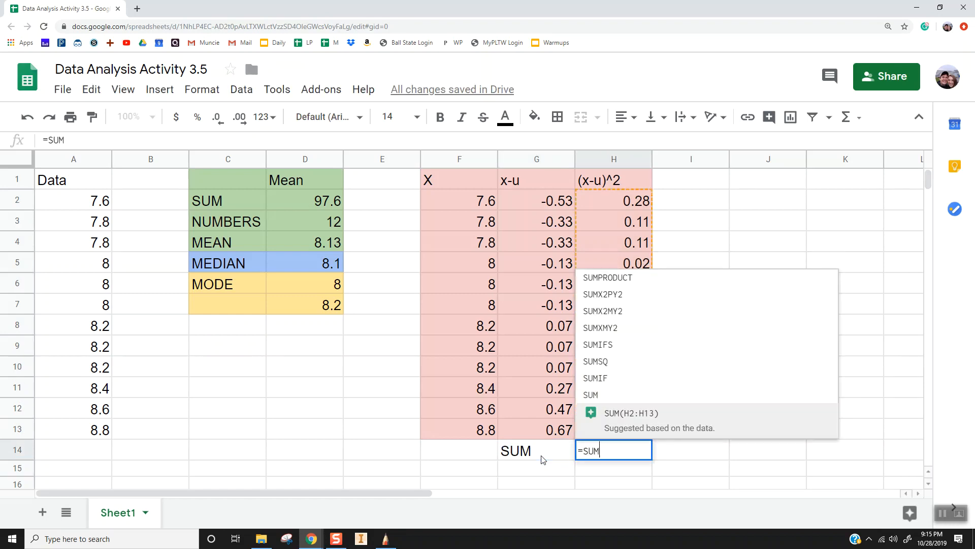
pyautogui.write('(')
pyautogui.moveTo(627, 200); pyautogui.dragTo(629, 440)
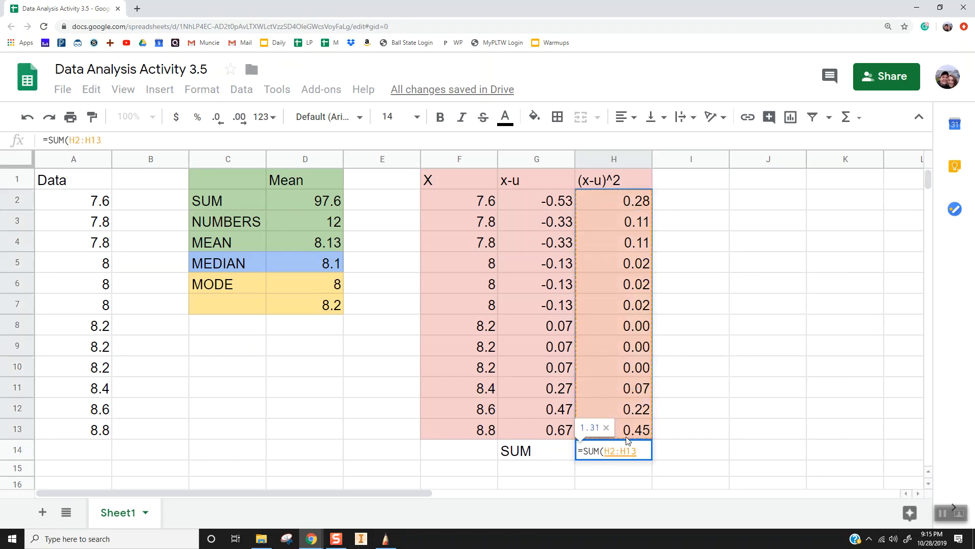
pyautogui.write(')')
pyautogui.press('Return')
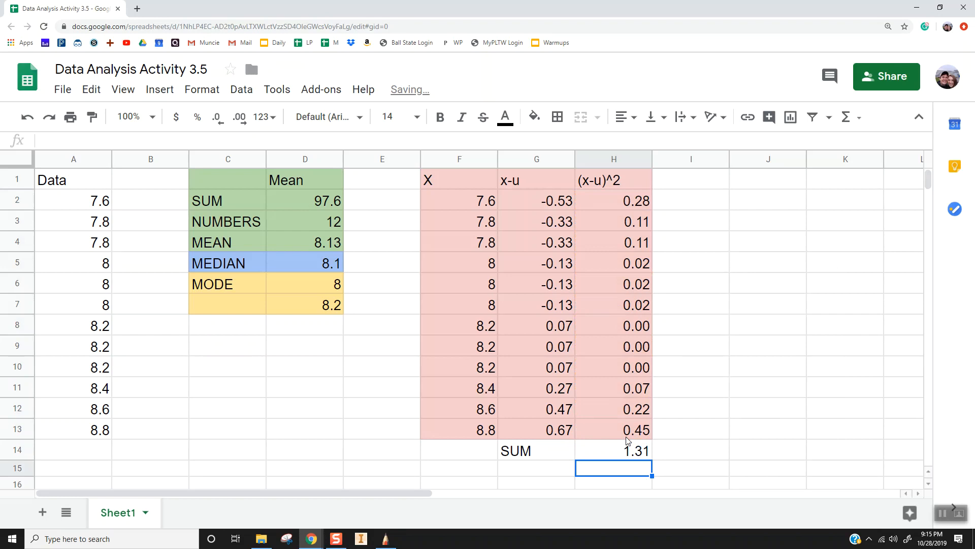
# Step: Enter the label STD.DEV in cell G15, below the SUM label
pyautogui.scroll(-1, 643, 447)
pyautogui.scroll(1, 642, 447)
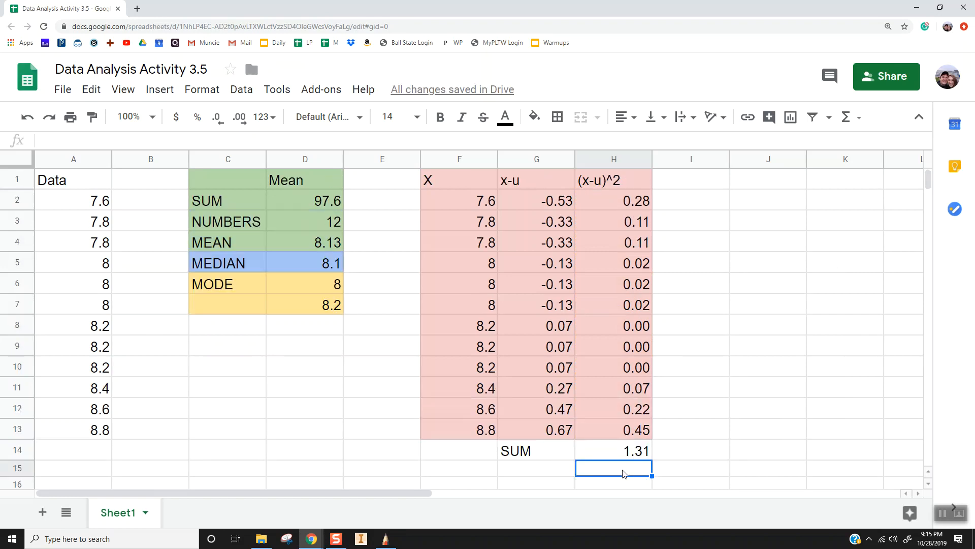
pyautogui.click(547, 467)
pyautogui.write('ST')
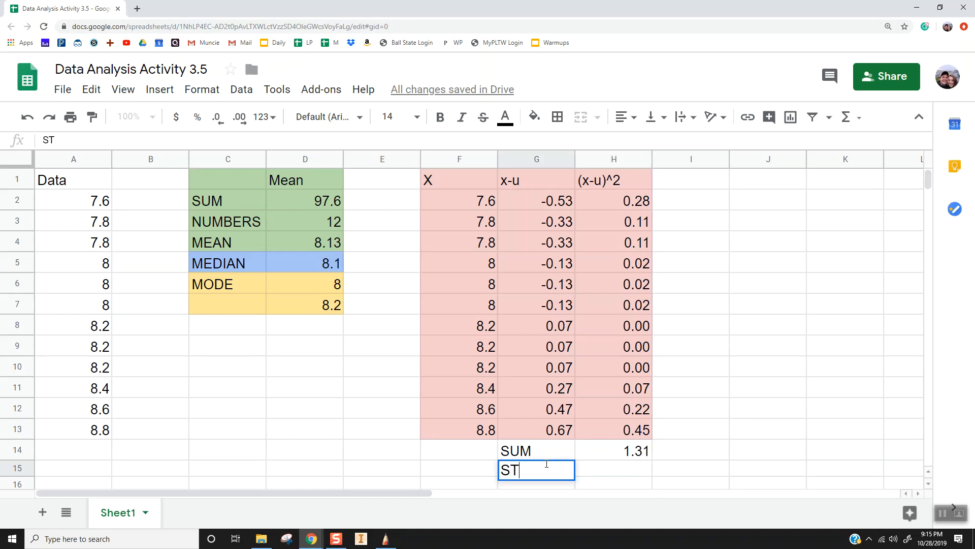
pyautogui.write('D.DE')
pyautogui.press('BackSpace')
pyautogui.write('DEV')
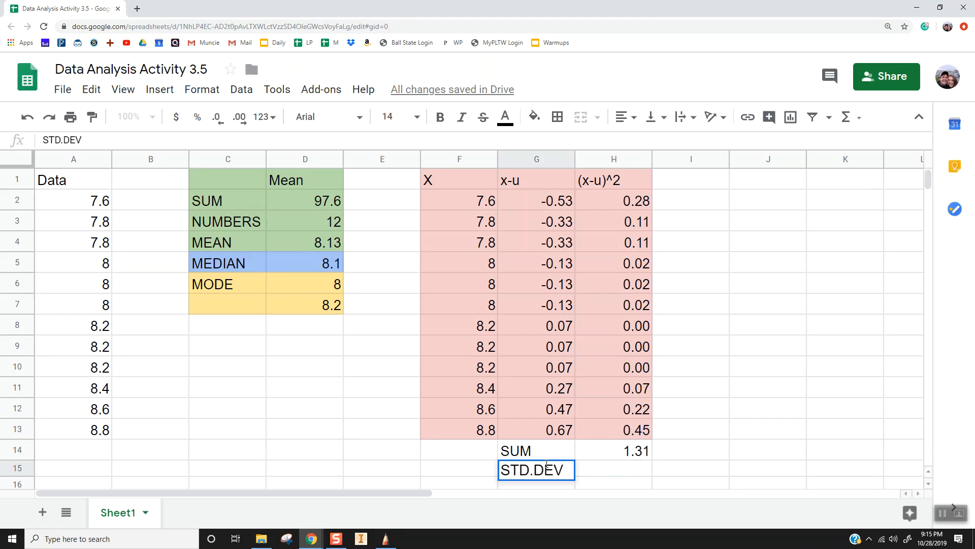
pyautogui.press('Tab')
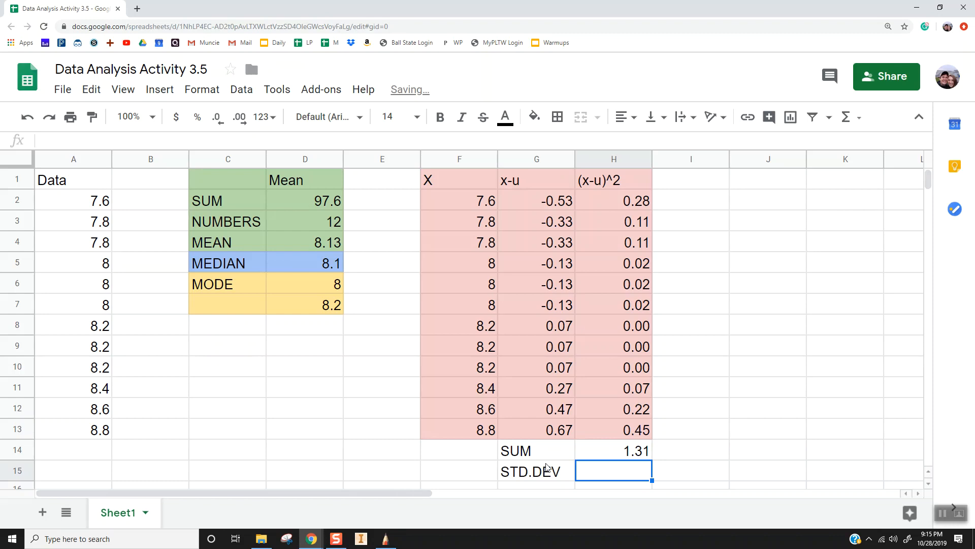
# Step: Enter the formula =sqrt(H14/12) in cell H15 to calculate the standard deviation
pyautogui.write('=')
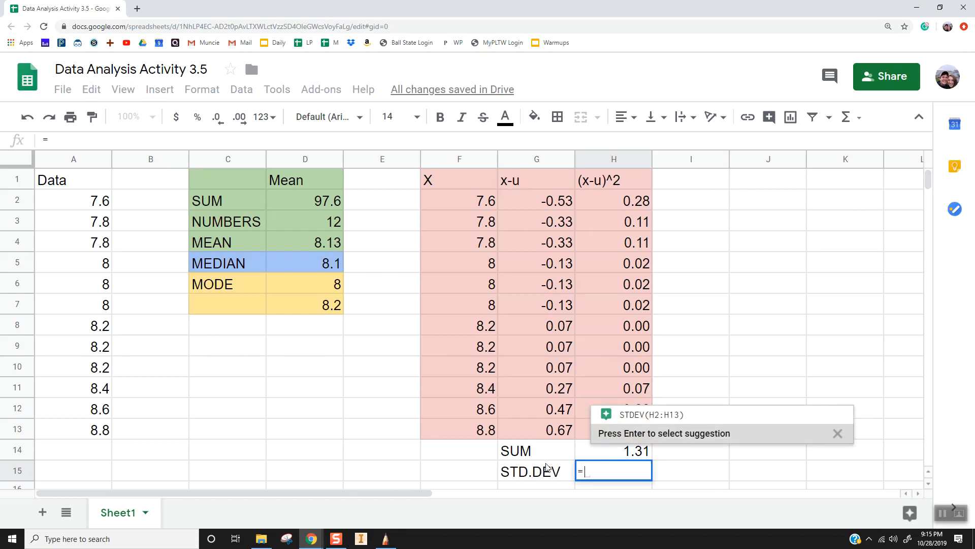
pyautogui.write('Su')
pyautogui.press('BackSpace')
pyautogui.press('BackSpace')
pyautogui.write('sqrt')
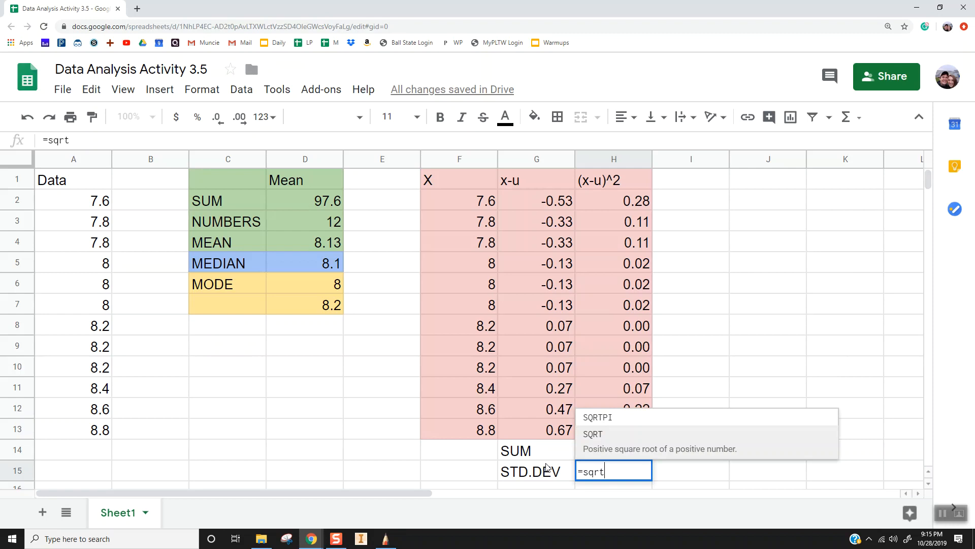
pyautogui.write('(')
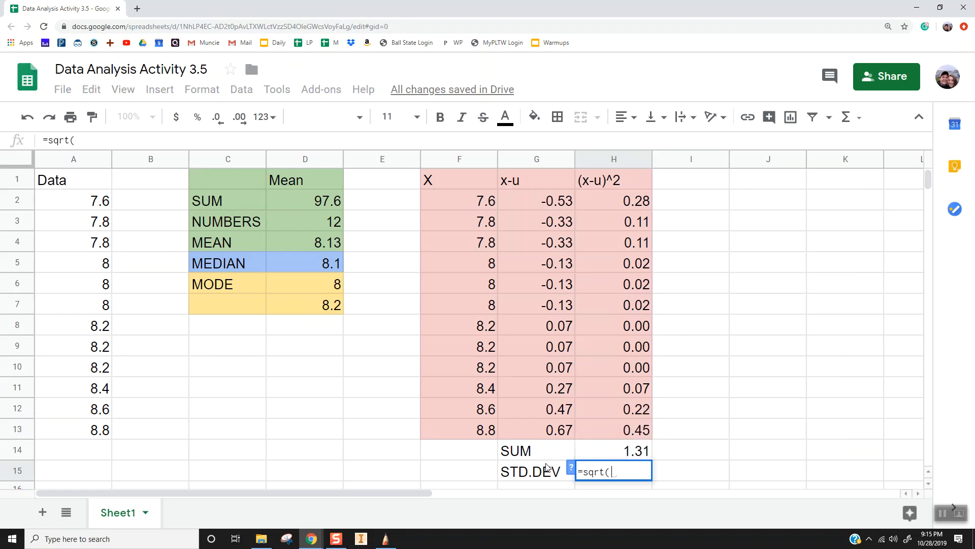
pyautogui.click(623, 451)
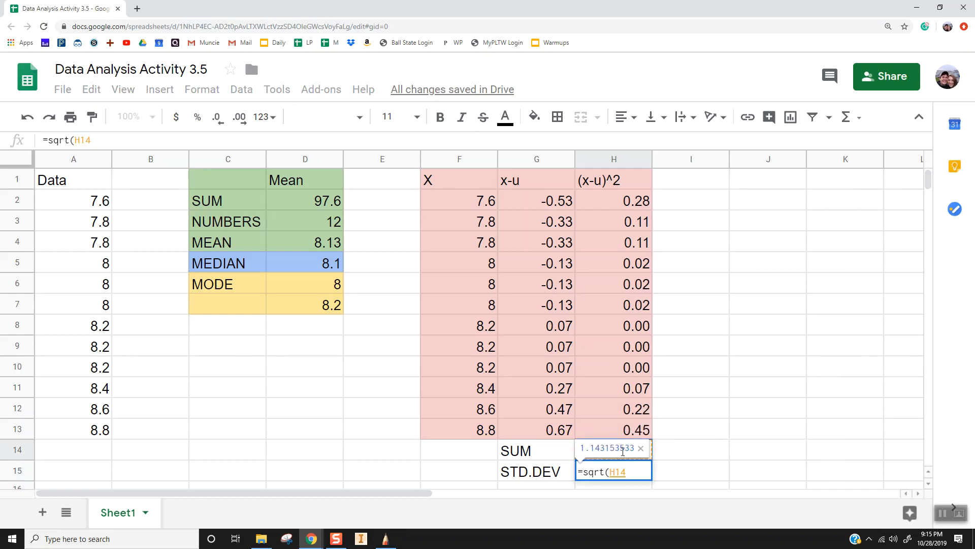
pyautogui.write('/')
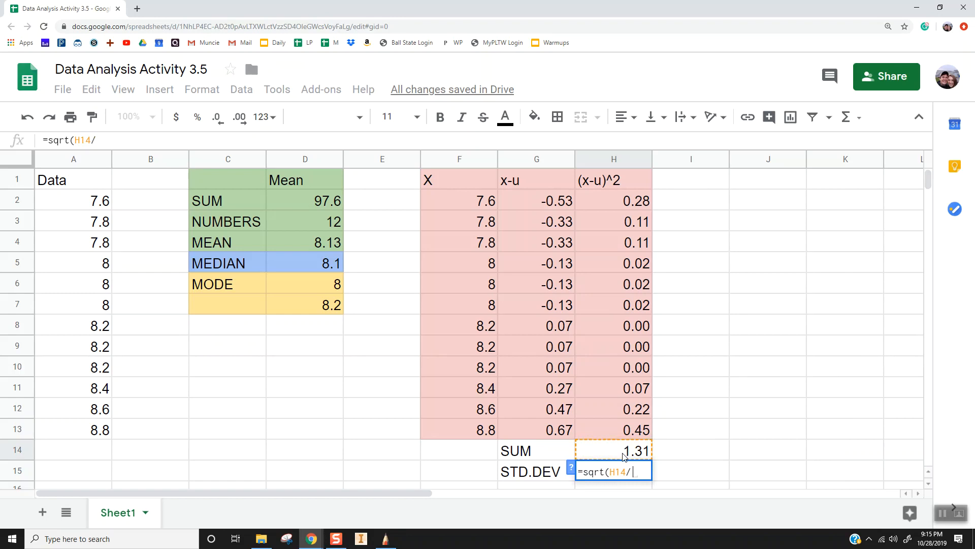
pyautogui.write('12')
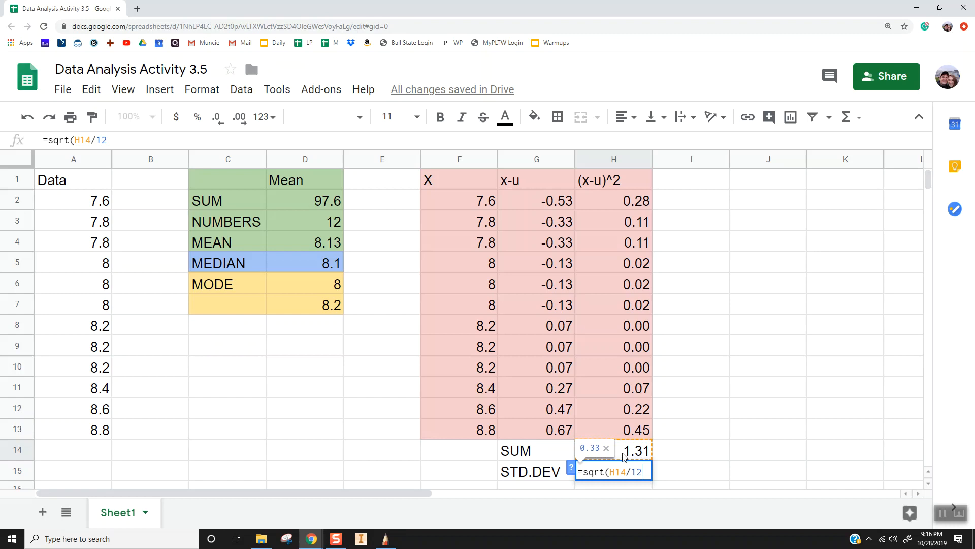
pyautogui.write(')')
pyautogui.press('Return')
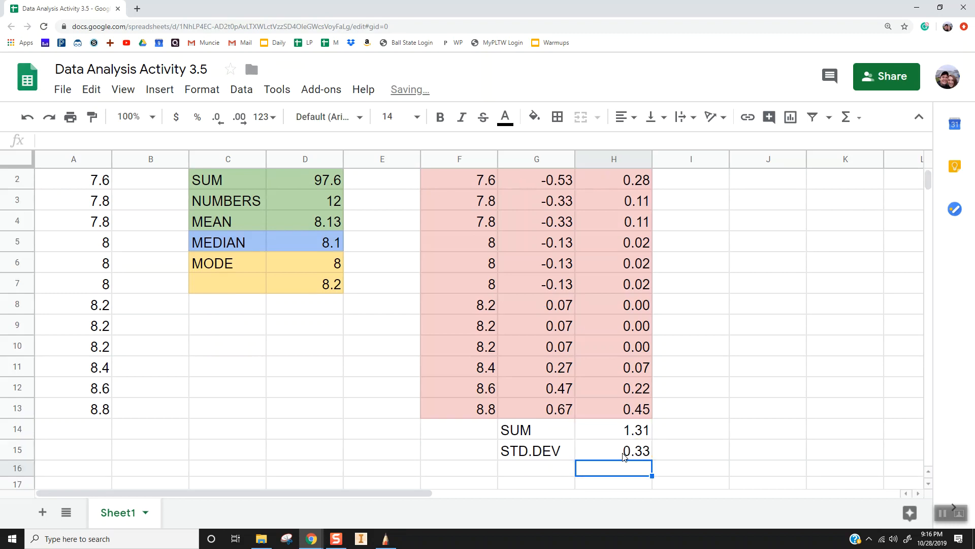
pyautogui.scroll(1, 605, 462)
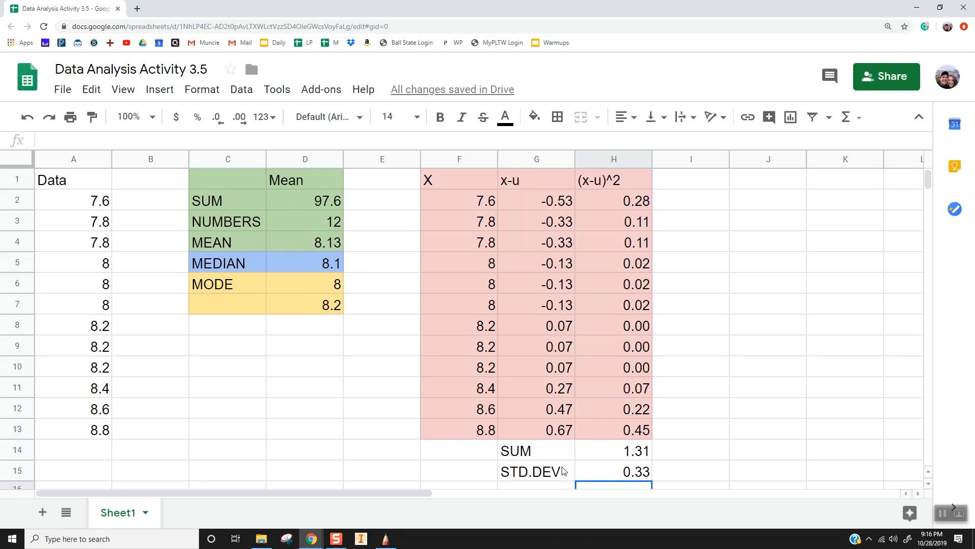
pyautogui.click(542, 469)
pyautogui.click(463, 471)
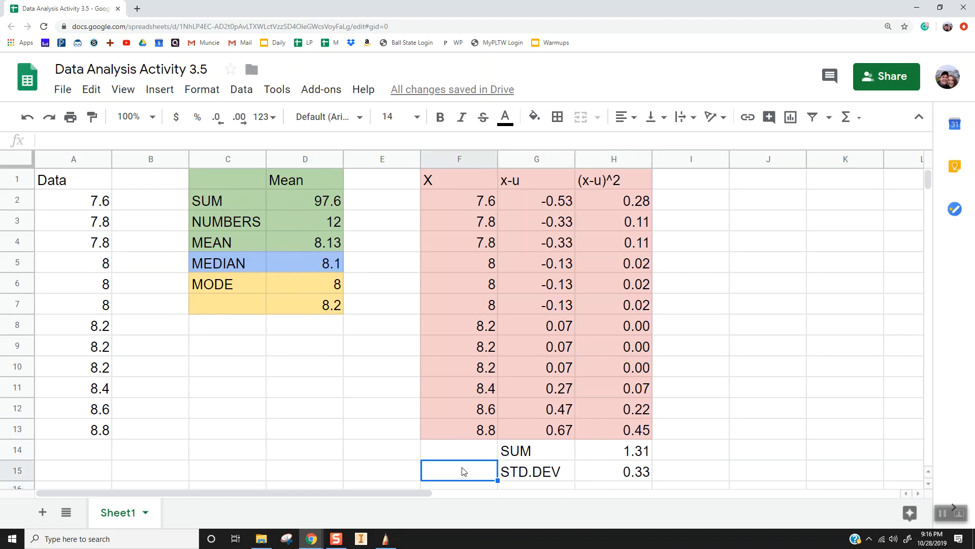
# Step: Examine the standard deviation in H15 against the mean in D4 and the values in the Data column
pyautogui.moveTo(85, 209); pyautogui.dragTo(90, 430)
pyautogui.click(624, 473)
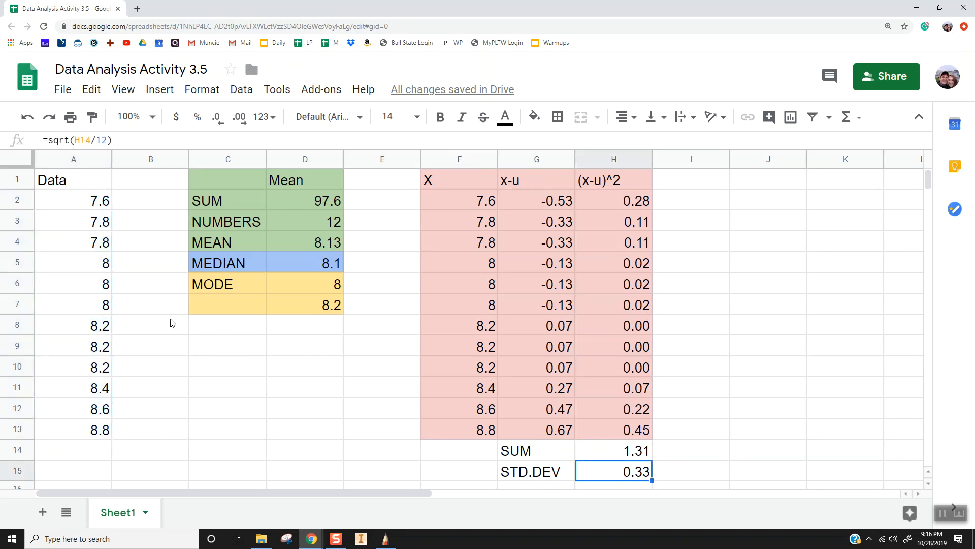
pyautogui.click(313, 239)
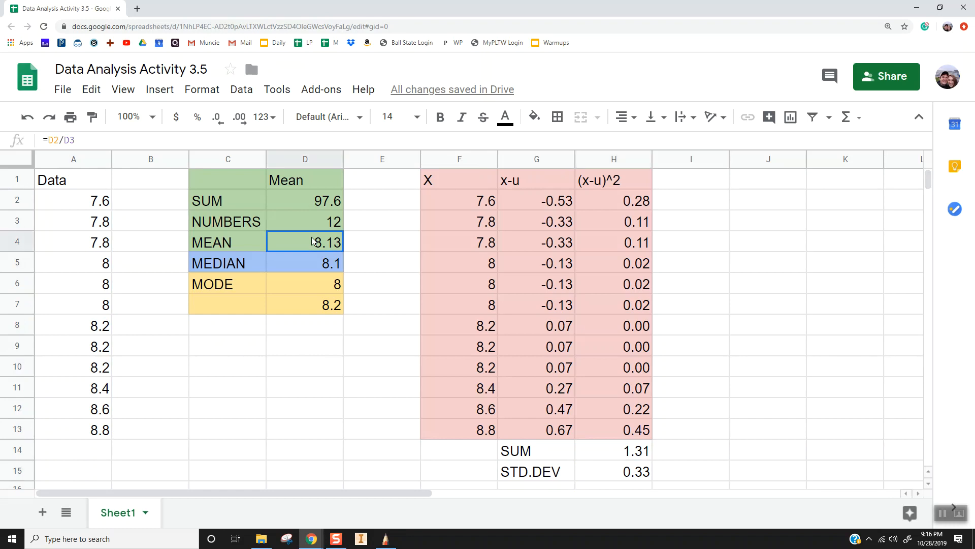
pyautogui.click(71, 311)
pyautogui.click(79, 326)
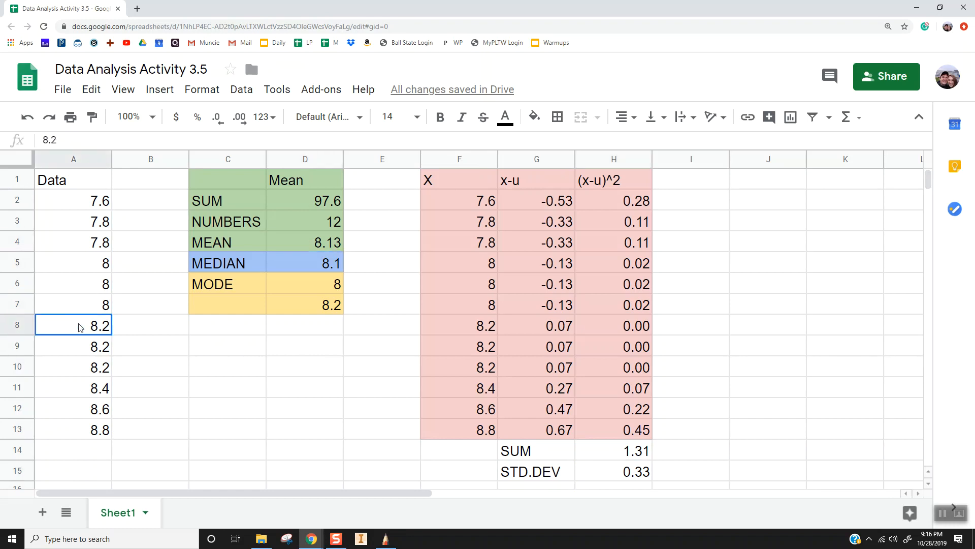
pyautogui.click(81, 307)
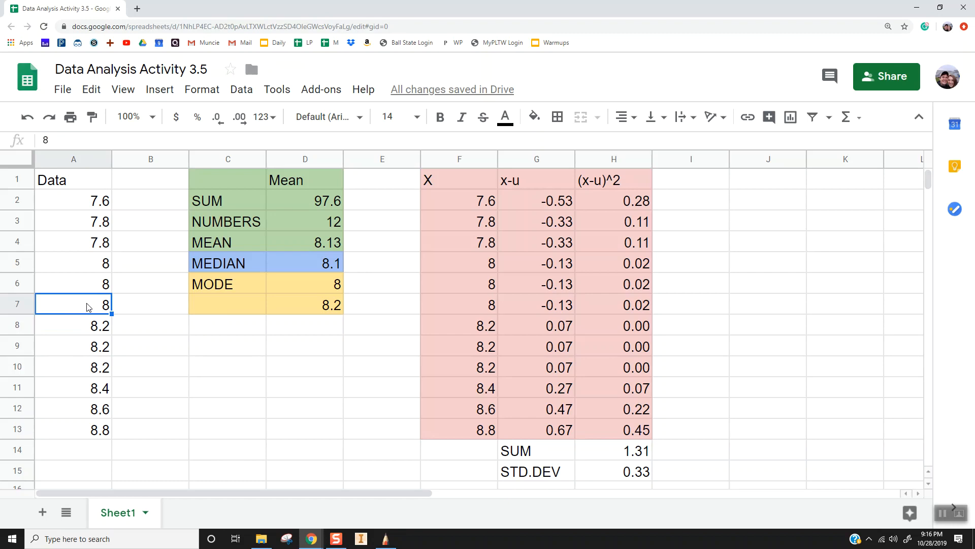
pyautogui.click(314, 240)
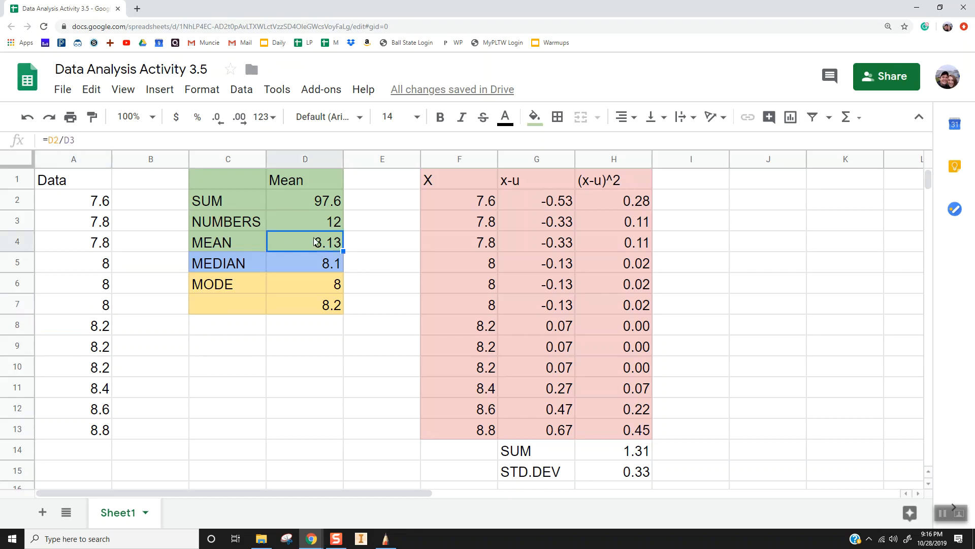
pyautogui.click(601, 471)
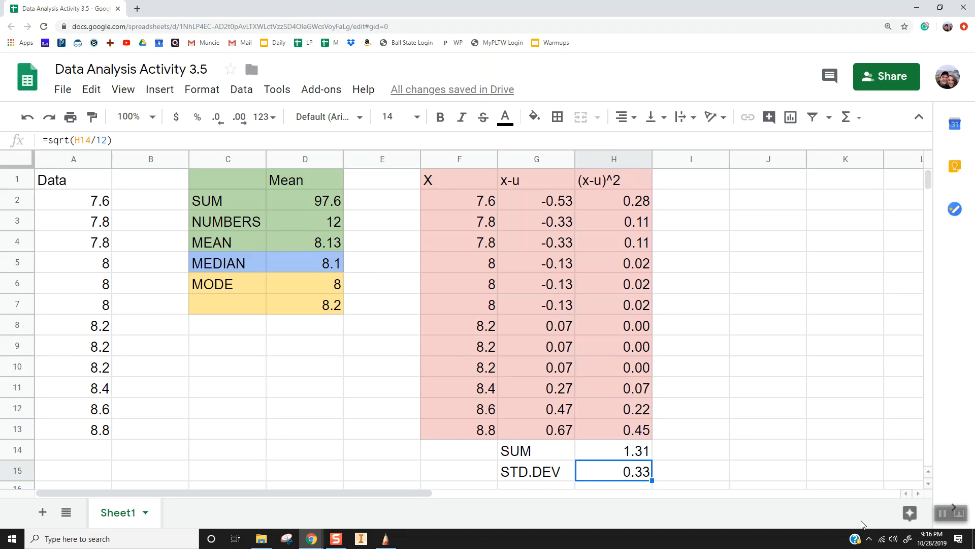
pyautogui.click(943, 513)
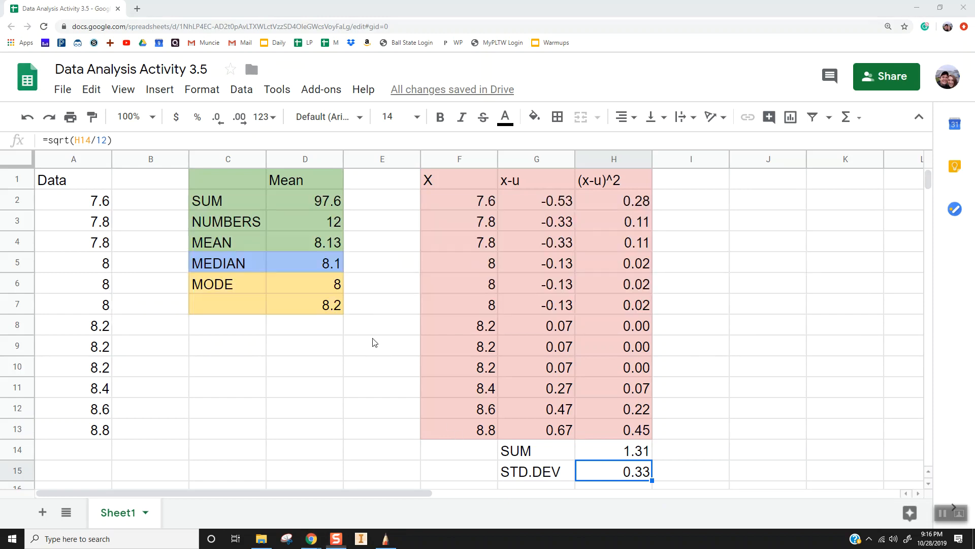
# Step: Switch to the Activity 3.5 homework page in Schoology and examine its data set, variation questions and histogram task
pyautogui.hotkey('alt', 'Tab')
pyautogui.hotkey('alt', 'Tab')
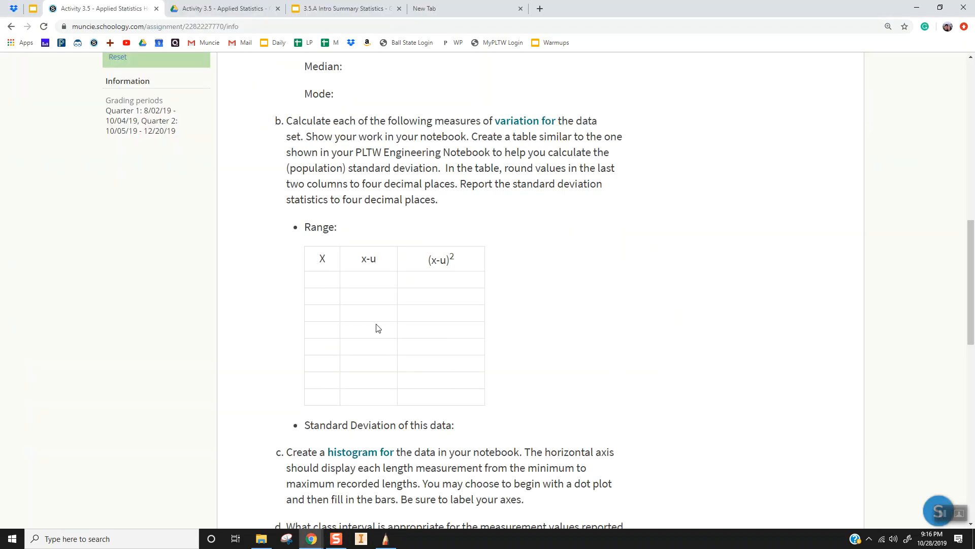
pyautogui.scroll(-3, 377, 325)
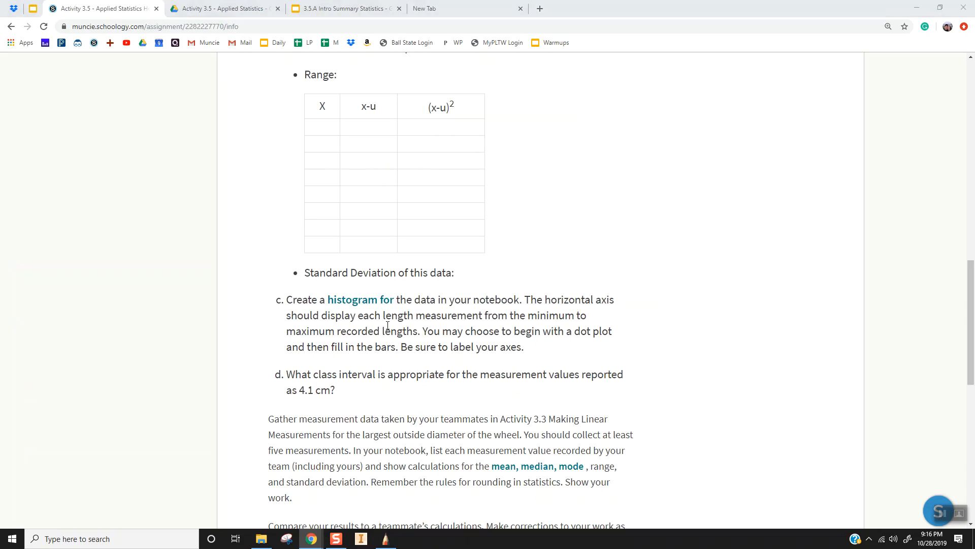
pyautogui.hotkey('alt', 'Tab')
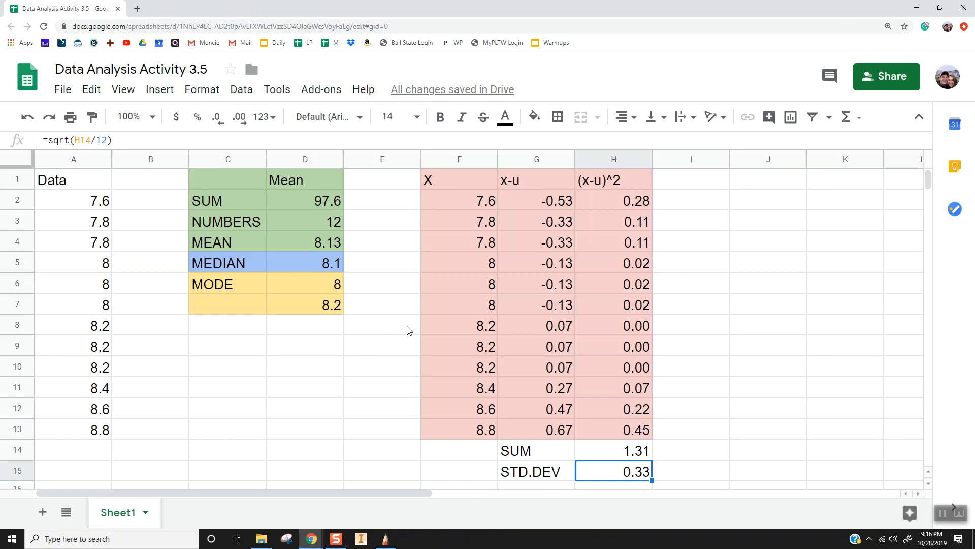
pyautogui.hotkey('alt', 'Tab')
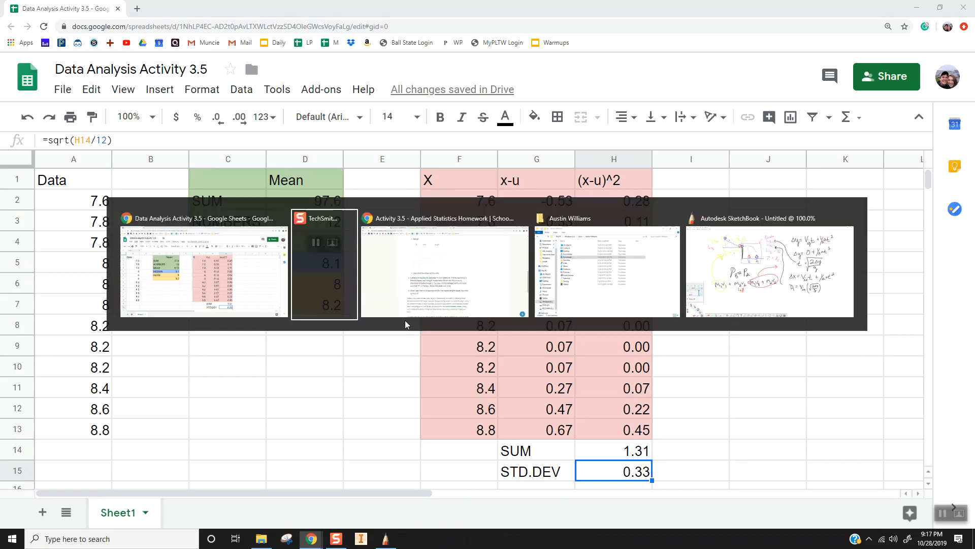
pyautogui.hotkey('alt', 'Tab')
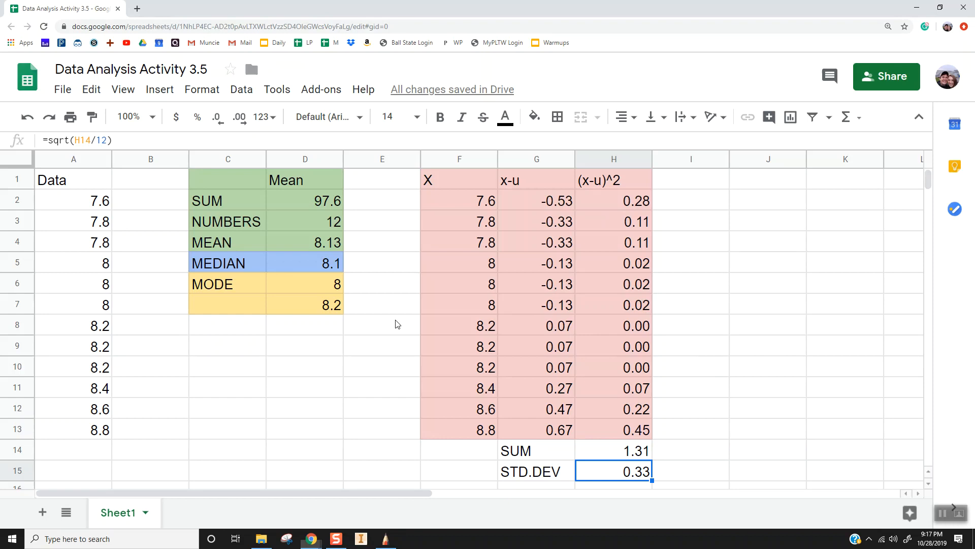
pyautogui.hotkey('alt', 'Tab')
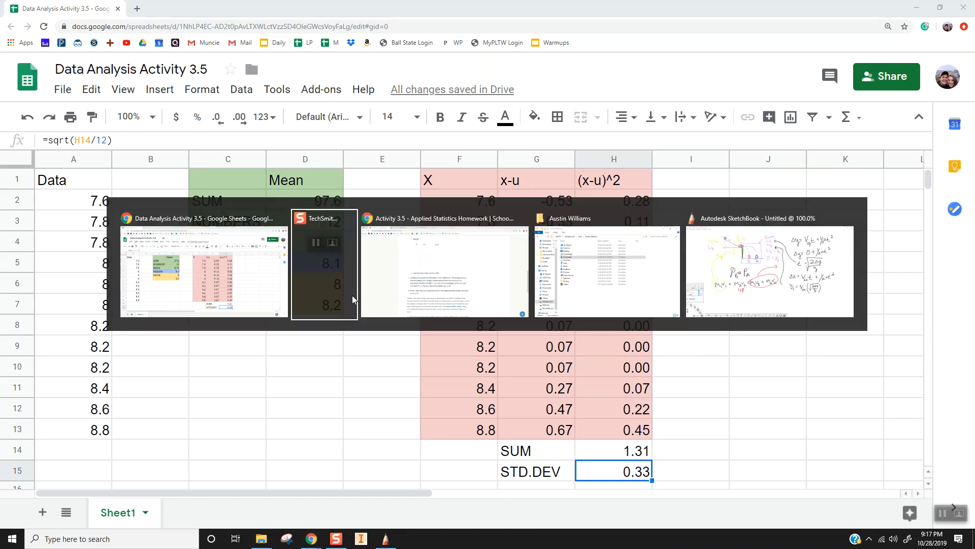
pyautogui.hotkey('alt', 'Tab')
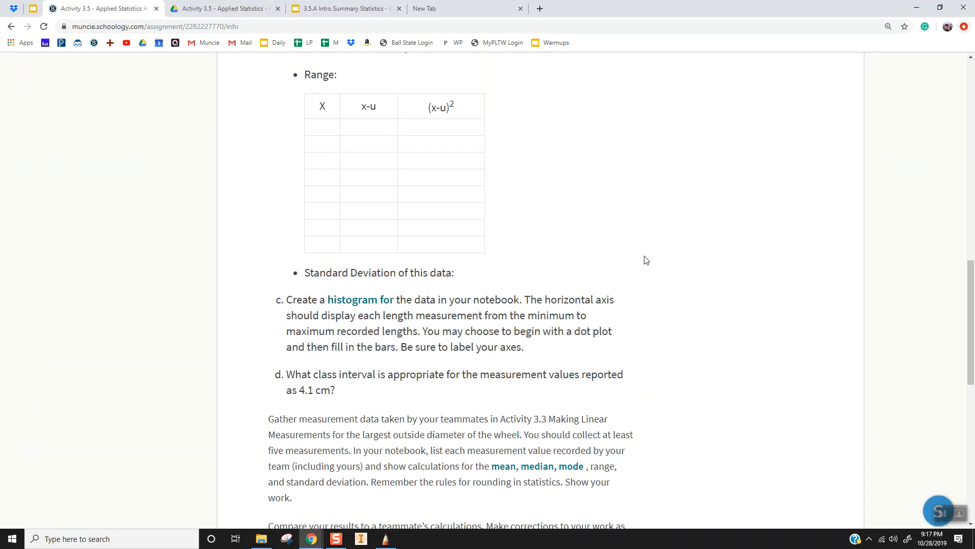
pyautogui.scroll(-4, 619, 282)
pyautogui.scroll(20, 620, 282)
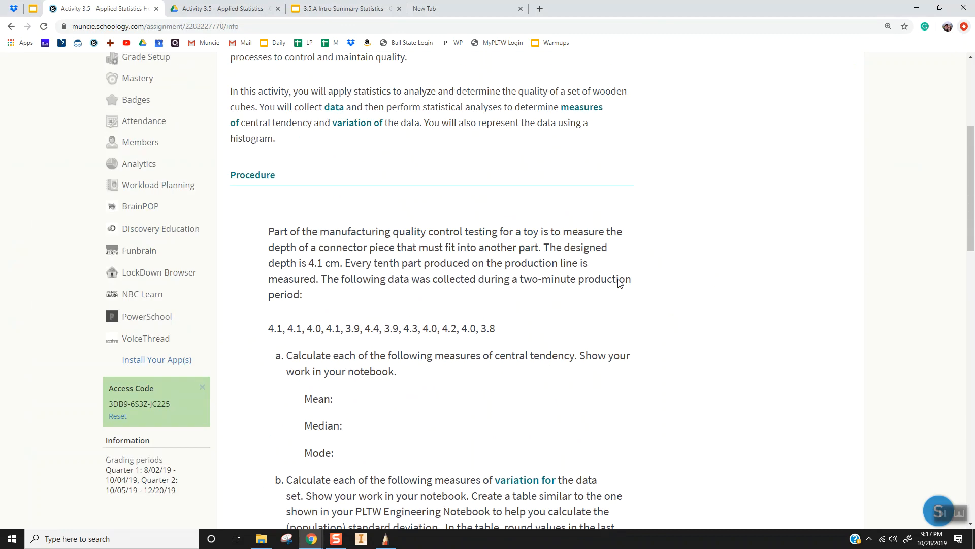
# Step: Open the Stapplets applet for 1 Quantitative Variable, Single Group and enter Data as the variable name
pyautogui.click(842, 121)
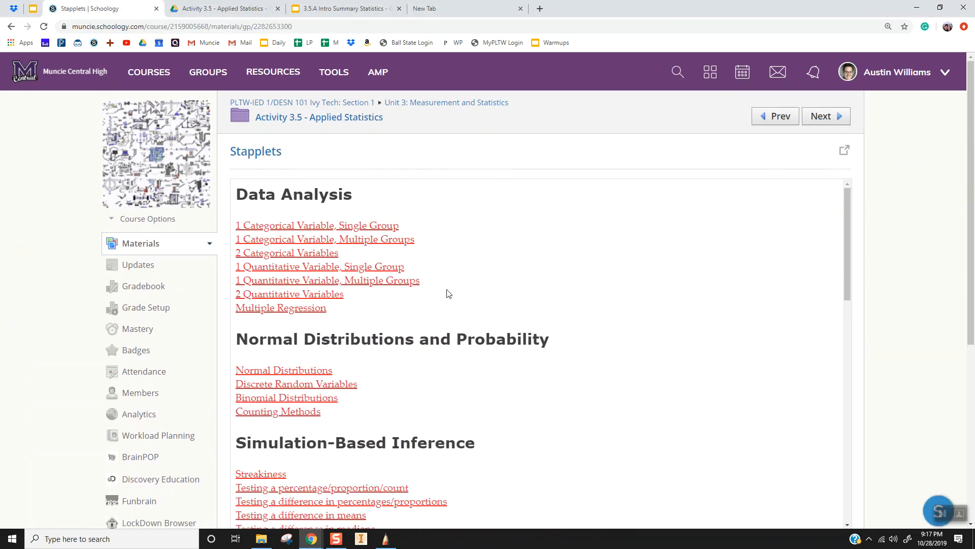
pyautogui.click(331, 268)
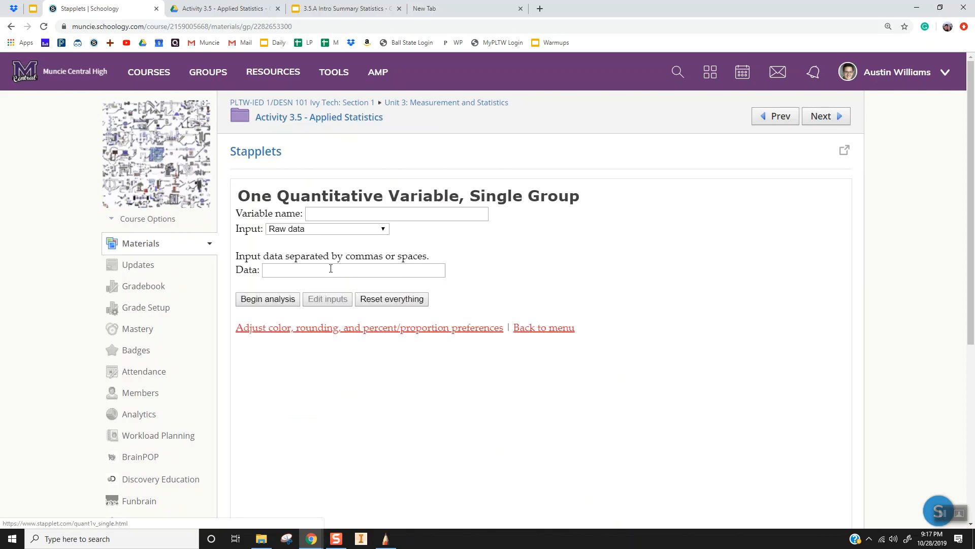
pyautogui.click(351, 215)
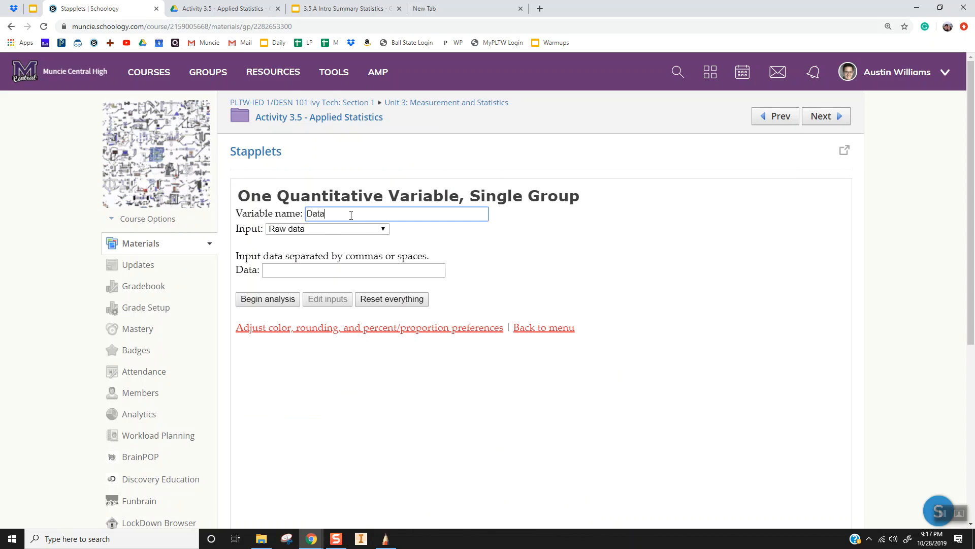
pyautogui.click(356, 269)
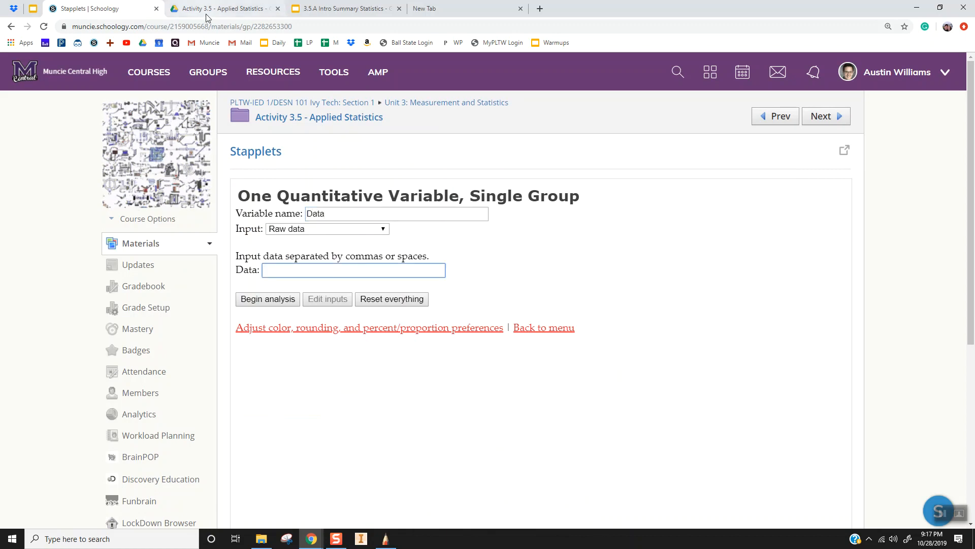
pyautogui.click(244, 9)
pyautogui.click(127, 8)
pyautogui.click(336, 8)
pyautogui.click(416, 7)
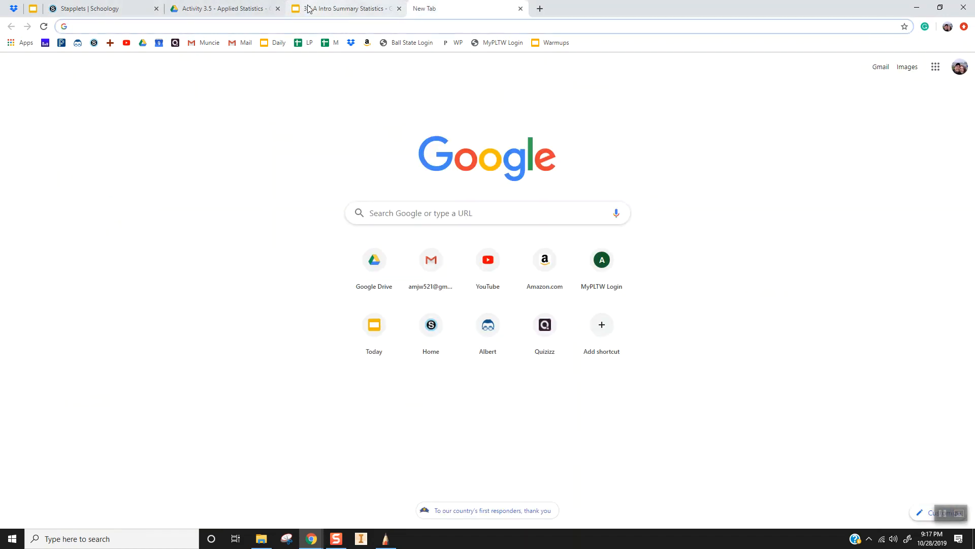
pyautogui.hotkey('alt', 'Tab')
pyautogui.hotkey('alt', 'Tab')
pyautogui.click(234, 5)
pyautogui.hotkey('alt', 'Tab')
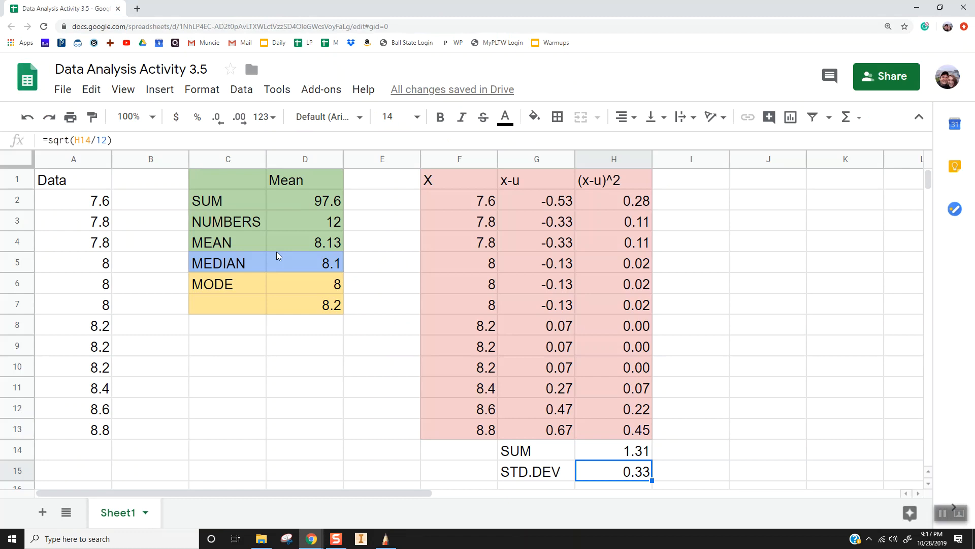
# Step: Copy the values in A2:A13 from the Google Sheets spreadsheet and paste them into the Stapplets Data field
pyautogui.hotkey('alt', 'Tab')
pyautogui.click(137, 8)
pyautogui.hotkey('alt', 'Tab')
pyautogui.moveTo(79, 198); pyautogui.dragTo(84, 433)
pyautogui.hotkey('ctrl', 'c')
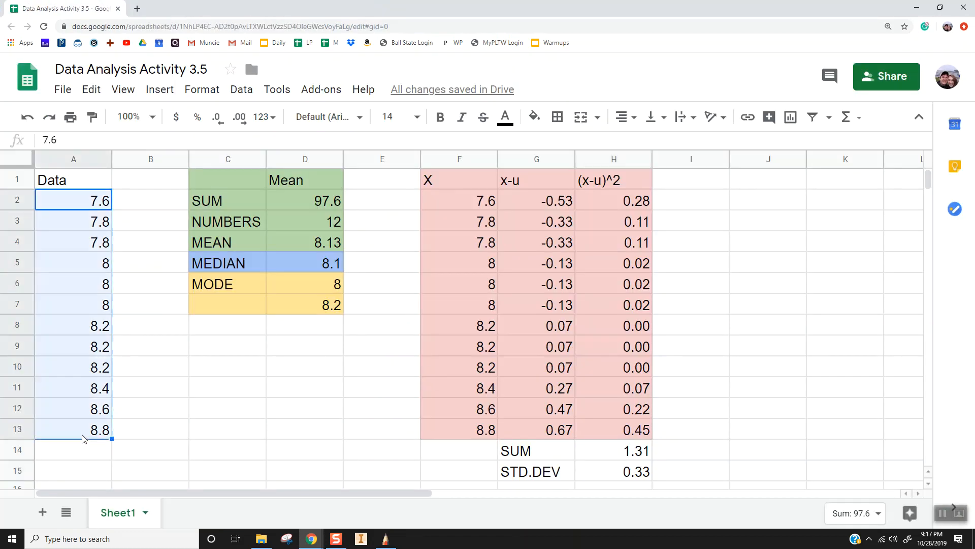
pyautogui.hotkey('alt', 'Tab')
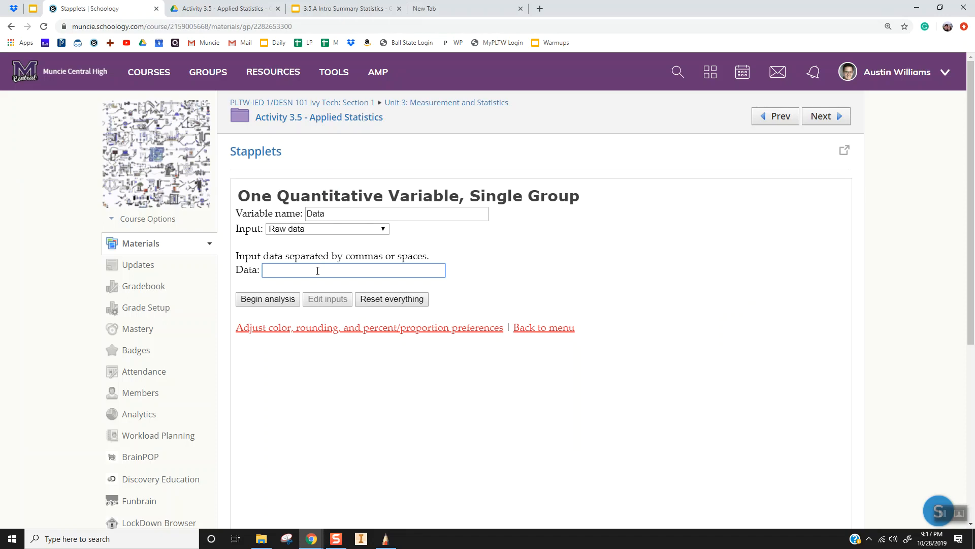
pyautogui.hotkey('ctrl', 'v')
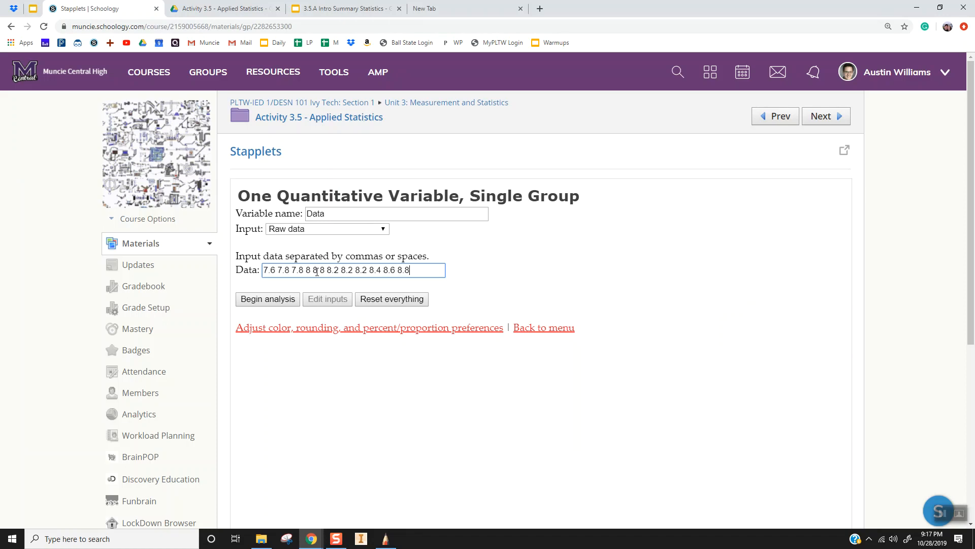
# Step: Begin the analysis of the pasted data and review its dotplot and summary statistics
pyautogui.click(279, 307)
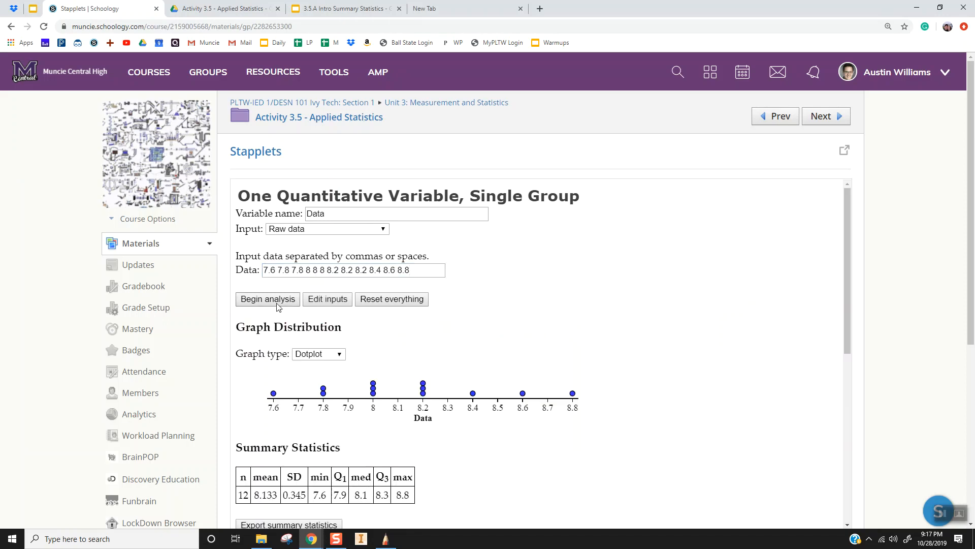
pyautogui.scroll(-1, 487, 407)
pyautogui.scroll(-1, 492, 404)
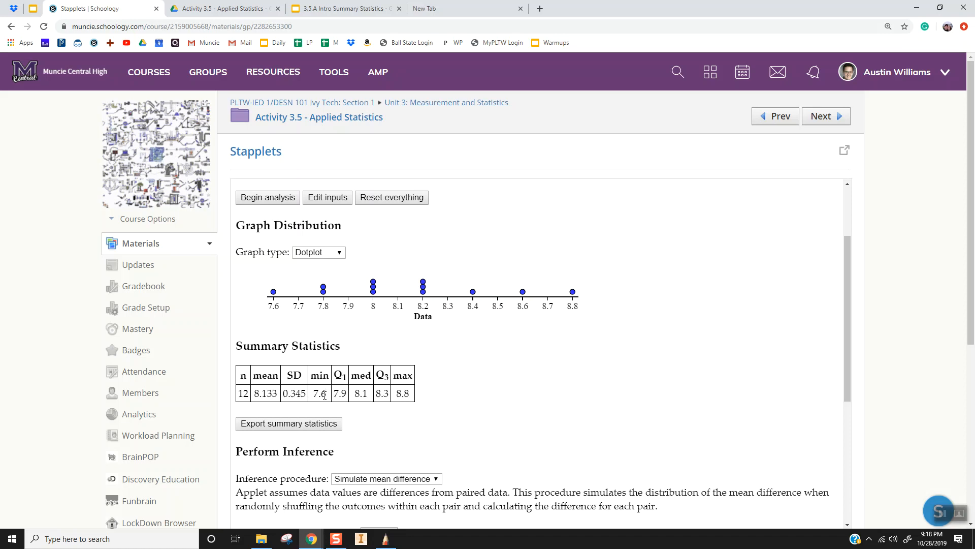
pyautogui.scroll(-4, 403, 399)
pyautogui.scroll(5, 422, 430)
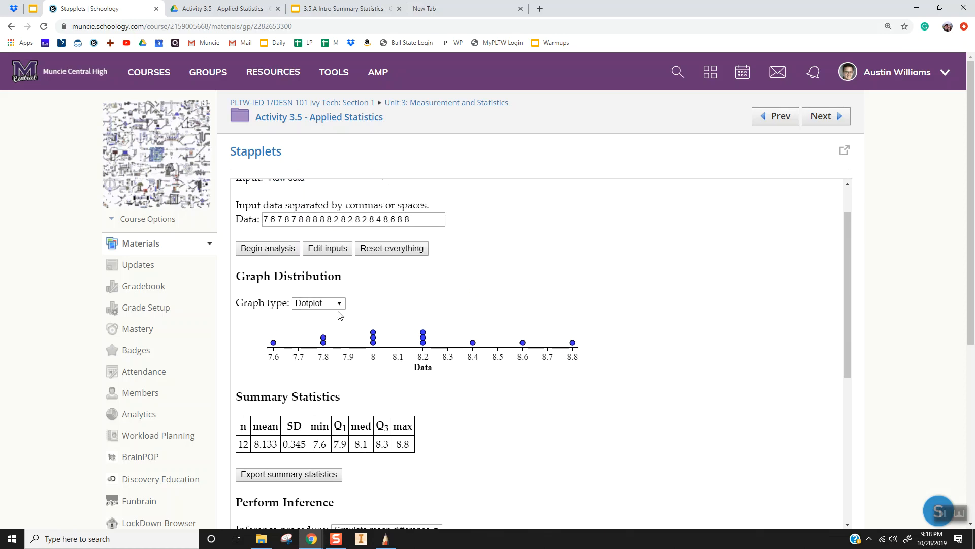
# Step: Change the graph type from Dotplot to Histogram and view the frequency distribution of the data
pyautogui.click(336, 304)
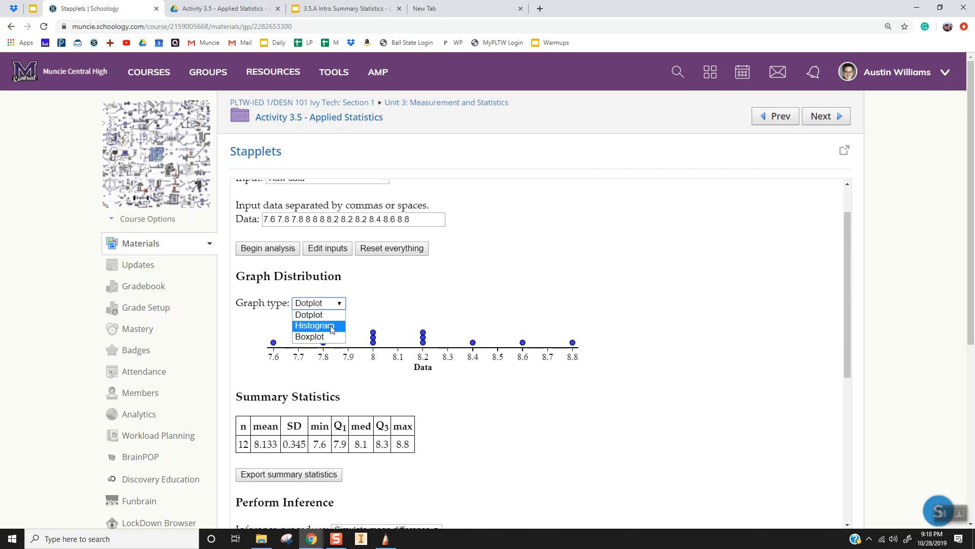
pyautogui.click(339, 304)
pyautogui.click(339, 304)
pyautogui.click(330, 325)
pyautogui.scroll(-3, 446, 364)
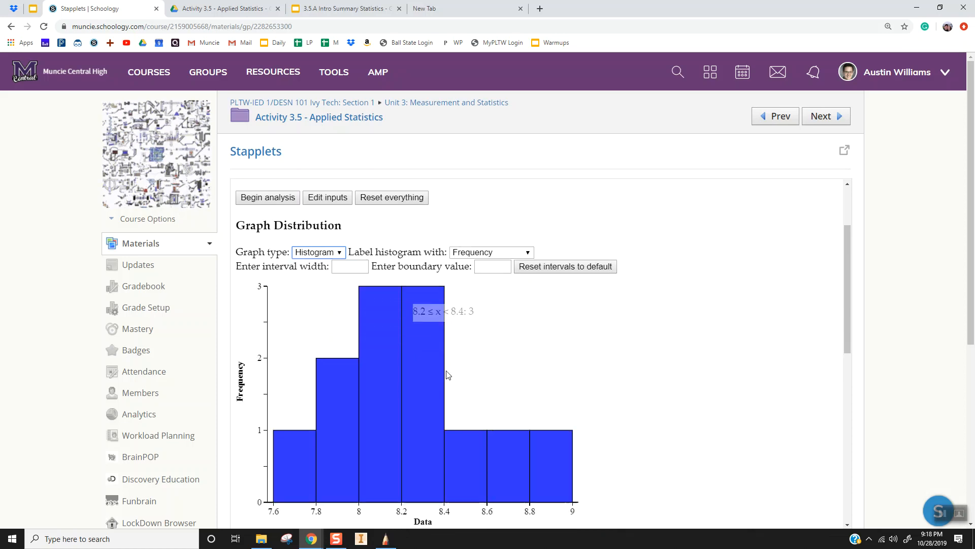
pyautogui.scroll(1, 446, 365)
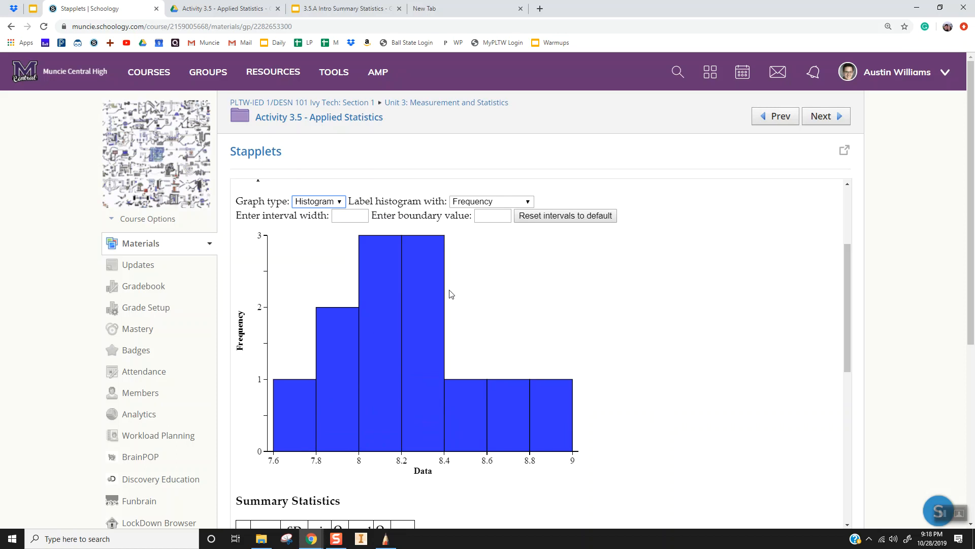
pyautogui.hotkey('alt', 'Tab')
pyautogui.hotkey('alt', 'Tab')
pyautogui.hotkey('alt', 'Tab')
pyautogui.click(243, 264)
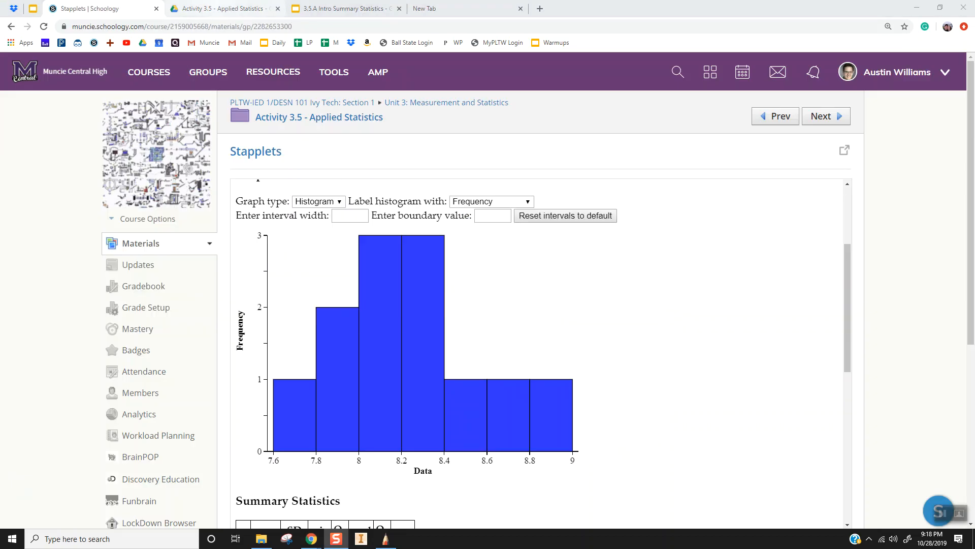
# Step: Return to the Activity 3.5 homework page and examine the histogram, class interval and team measurement tasks
pyautogui.click(760, 122)
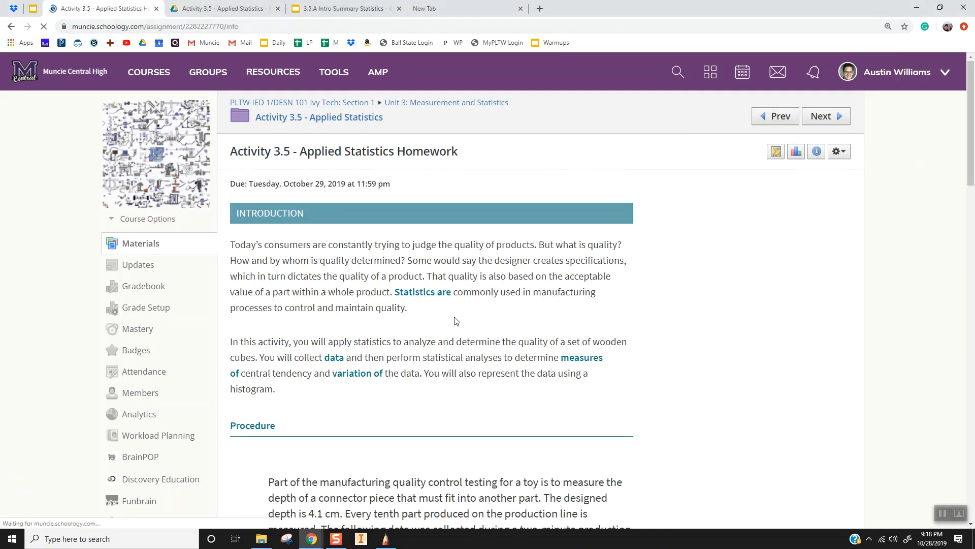
pyautogui.scroll(-12, 358, 295)
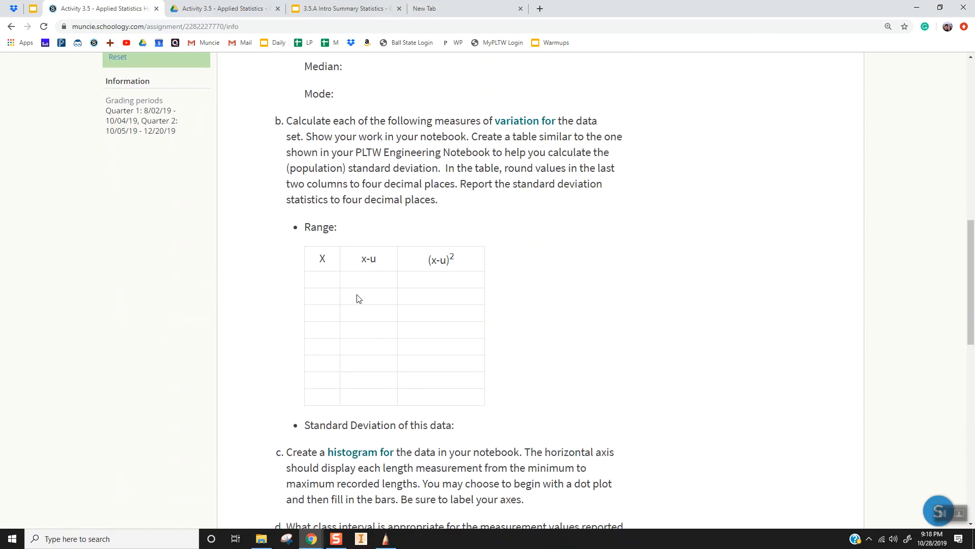
pyautogui.scroll(-1, 357, 295)
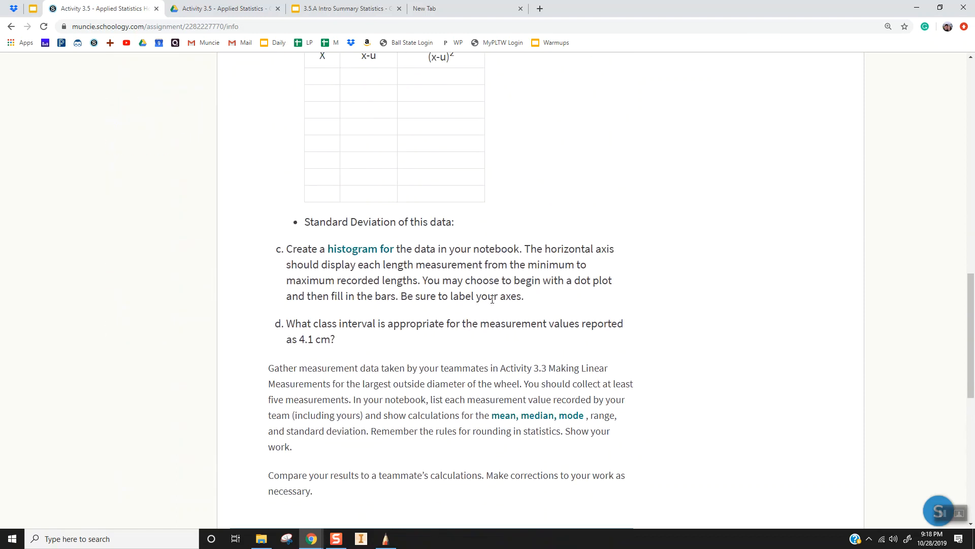